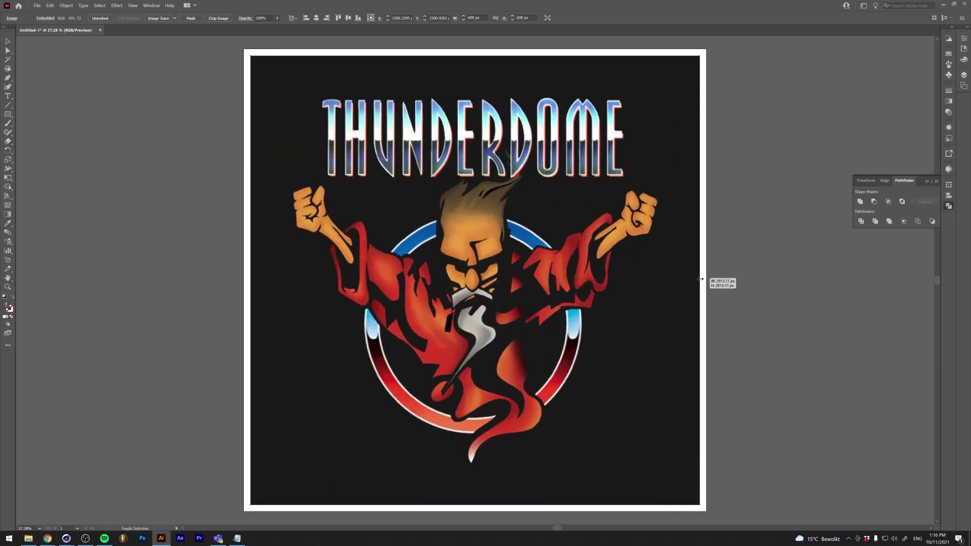
Enlarge the placed Thunderdome logo to fill the artboard and show its properties.
drag(700, 279, 706, 284)
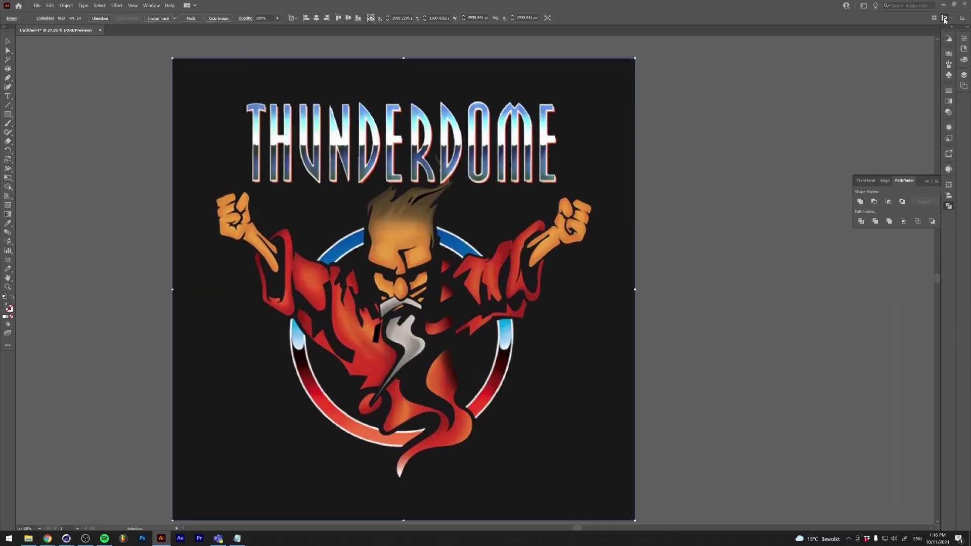
click(967, 28)
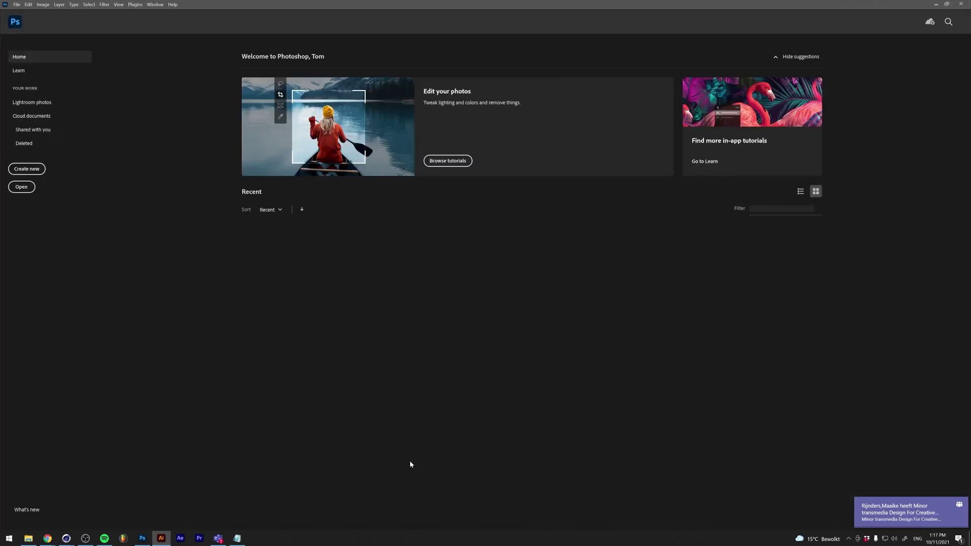
Paste the Thunderdome logo into a new clipboard-sized document.
key(ctrl+n)
double_click(144, 123)
key(ctrl+v)
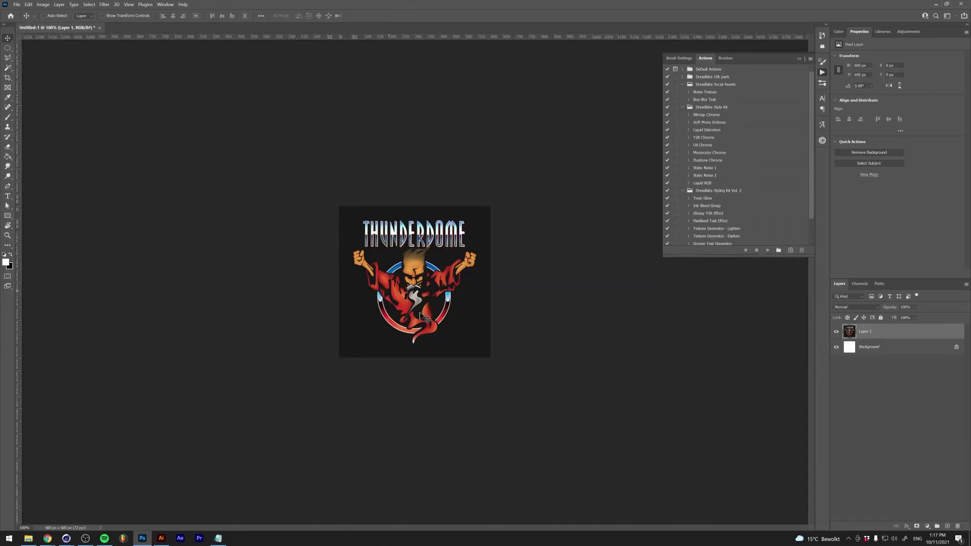
key(ctrl+plus)
Select the red robe with Color Range and copy it to its own layer.
click(89, 4)
click(101, 84)
click(312, 238)
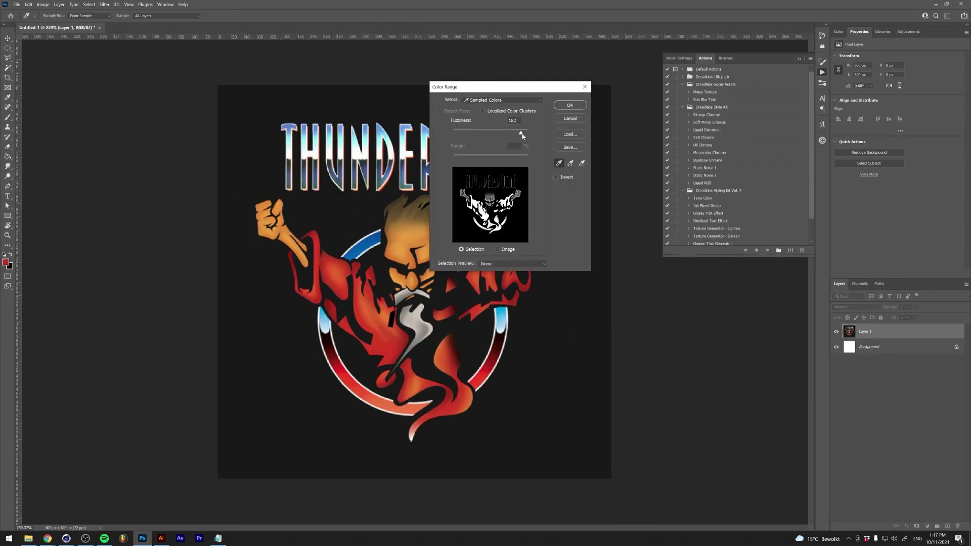
key(Return)
key(ctrl+j)
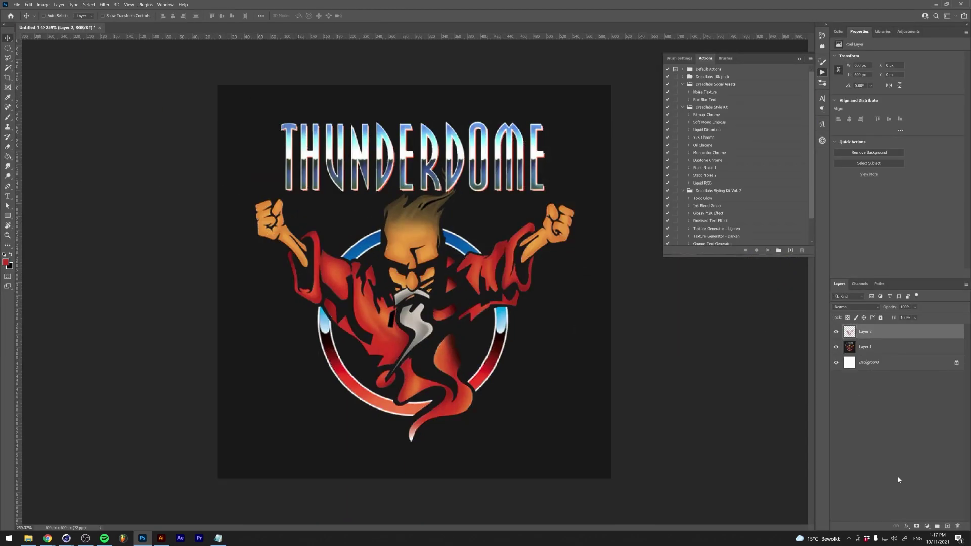
Add a red Solid Color fill layer clipped to the robe layer.
click(927, 526)
click(915, 392)
key(Return)
alt+click(876, 342)
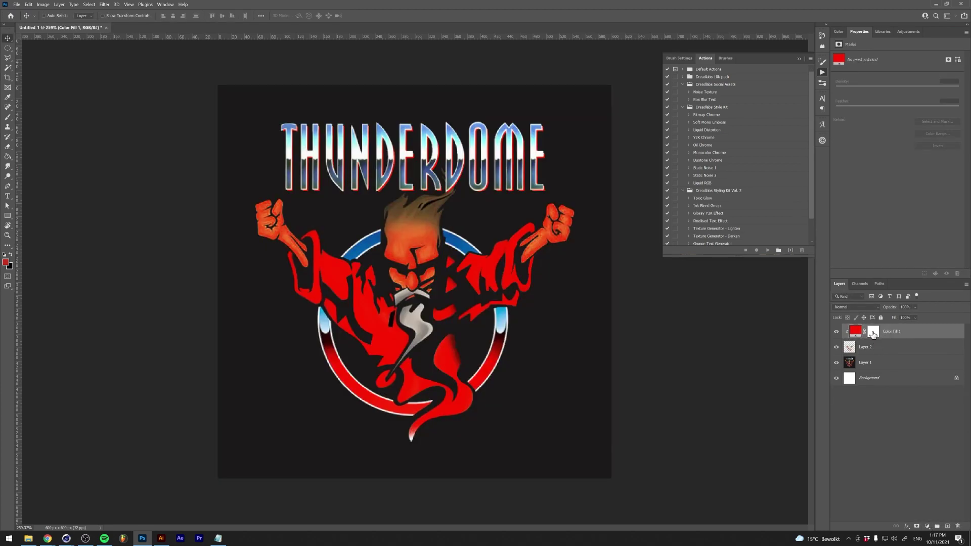
Select the red fill's mask and view it on its own.
click(873, 335)
right_click(874, 335)
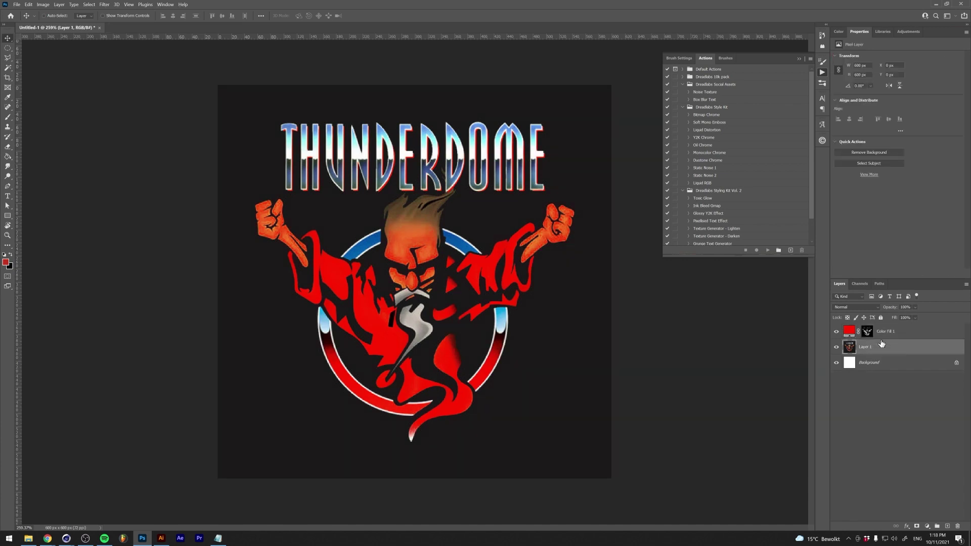
alt+click(868, 331)
click(43, 4)
Threshold the robe mask and paint black over the leftover lettering and stray white patch.
click(152, 122)
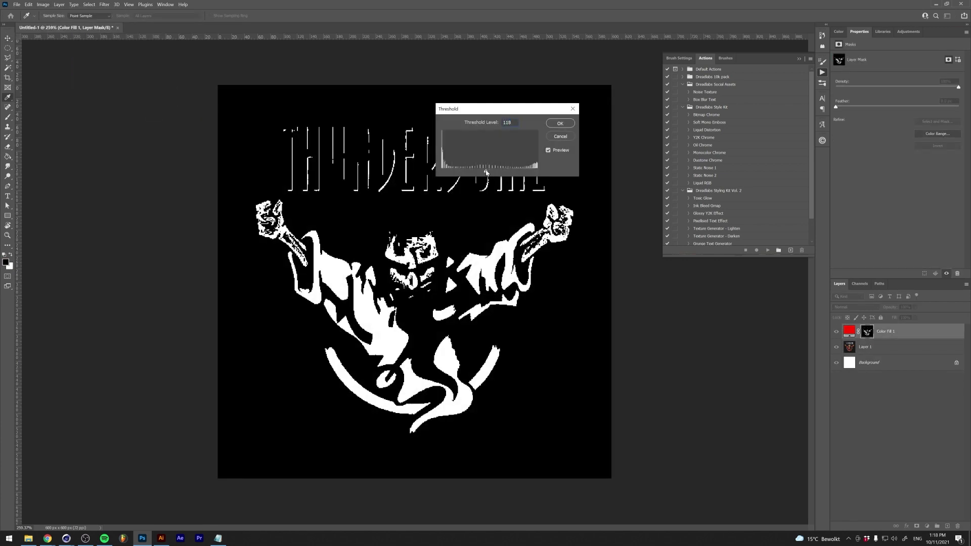
key(Return)
key(b)
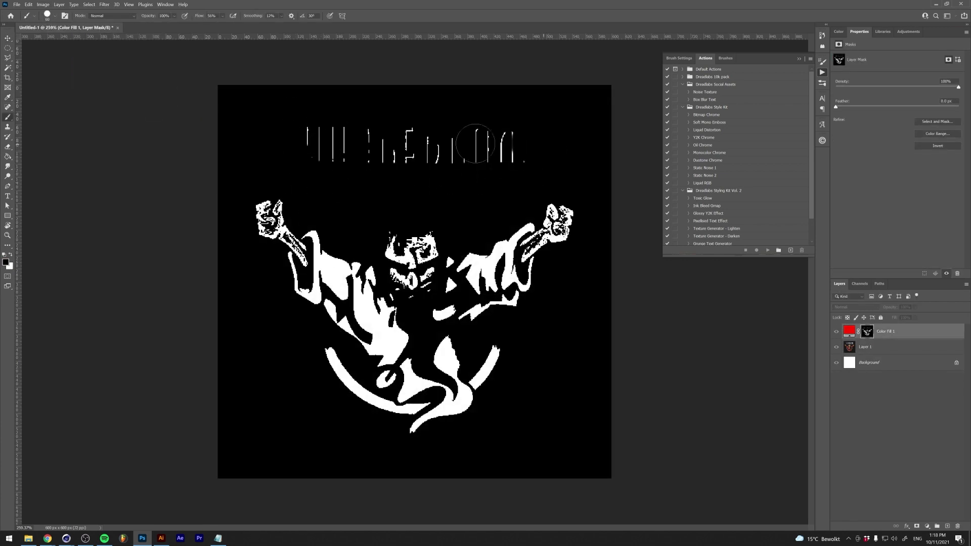
drag(475, 144, 313, 151)
alt+scroll(339, 228, up, 3)
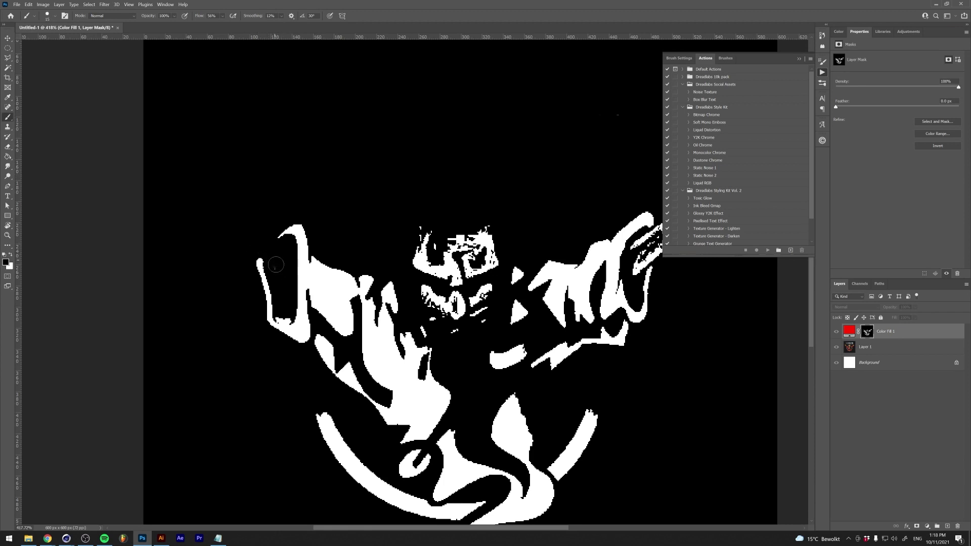
drag(605, 296, 612, 324)
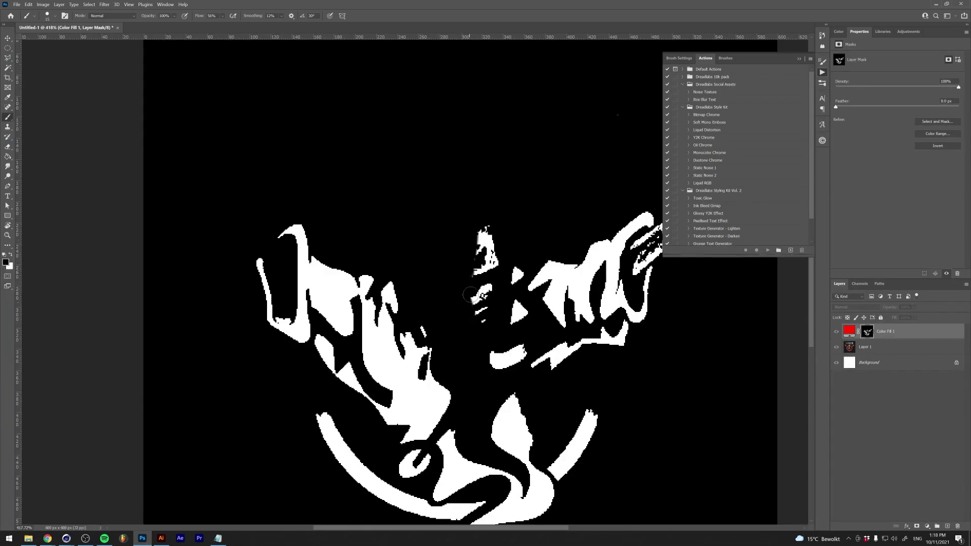
drag(672, 401, 596, 312)
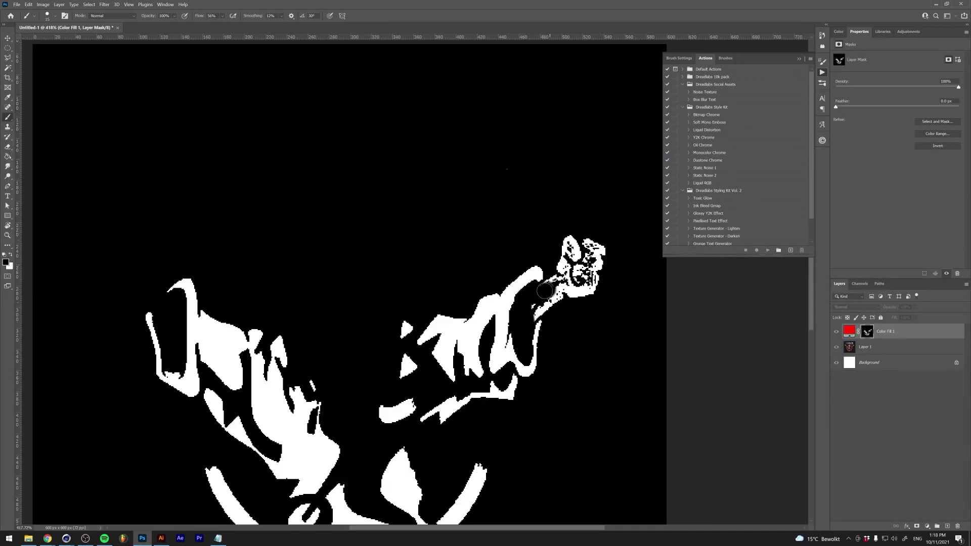
Soften the robe mask with a blur filter.
click(105, 4)
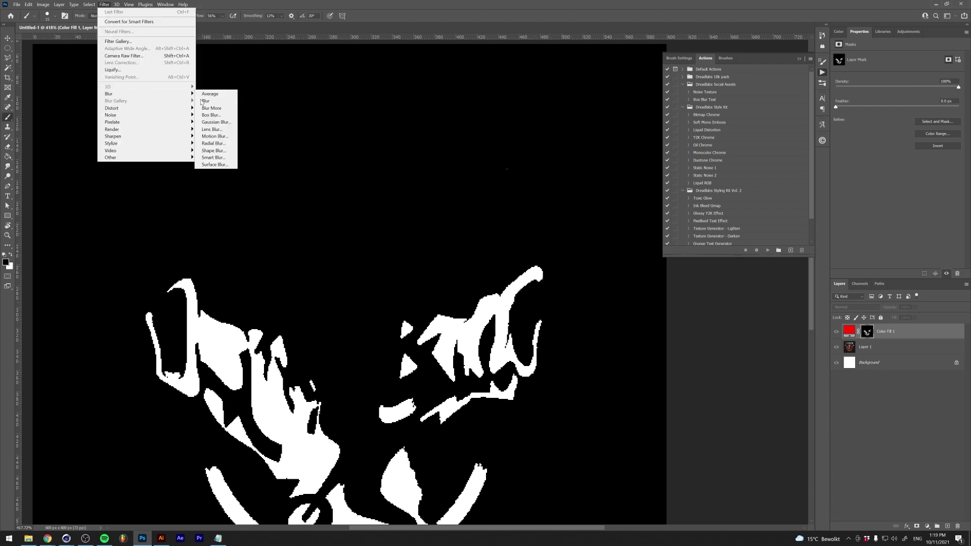
click(215, 115)
key(Return)
Change the robe fill colour to magenta.
alt+scroll(436, 357, up, 5)
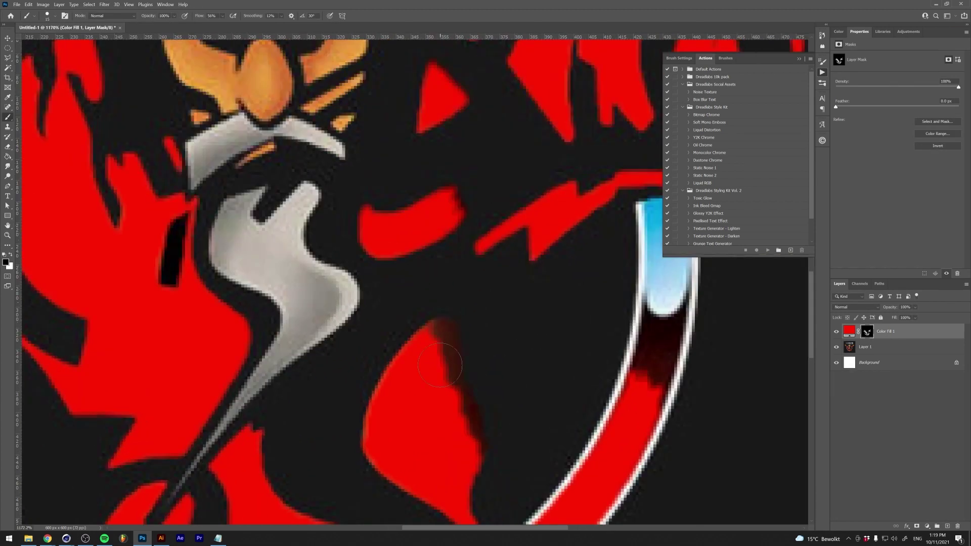
alt+scroll(444, 426, down, 4)
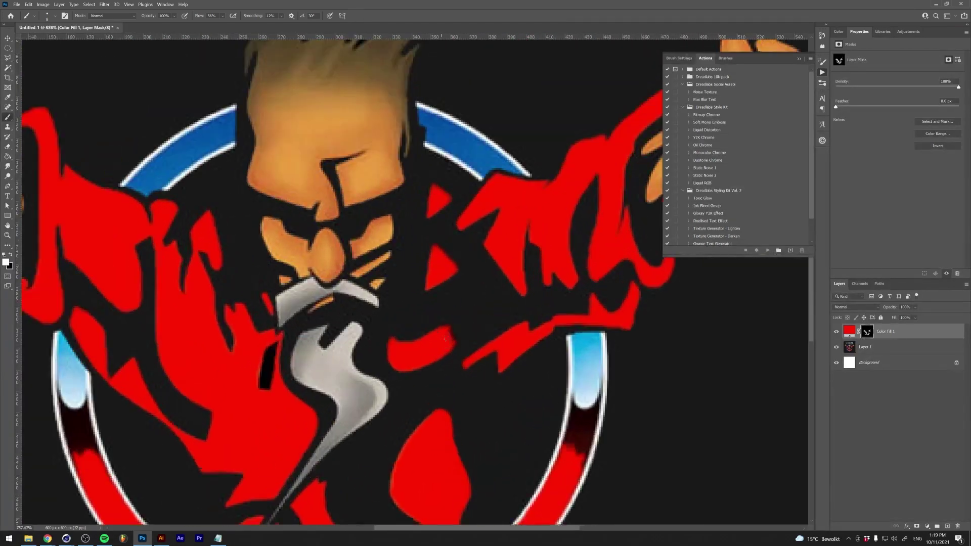
alt+scroll(444, 426, down, 2)
double_click(849, 331)
key(Return)
Select the skin tones on Layer 1 and add a pale orange Solid Color fill.
click(865, 347)
click(89, 4)
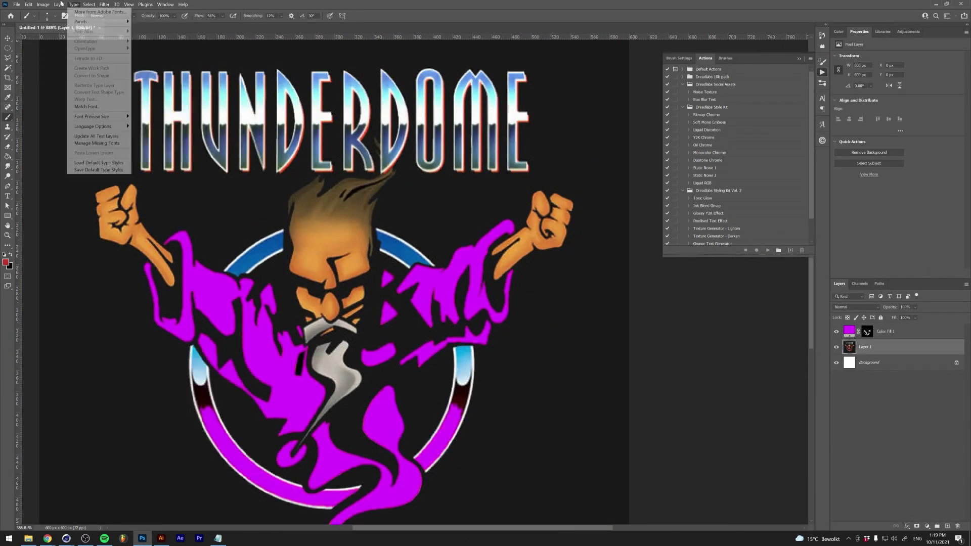
click(104, 96)
click(570, 105)
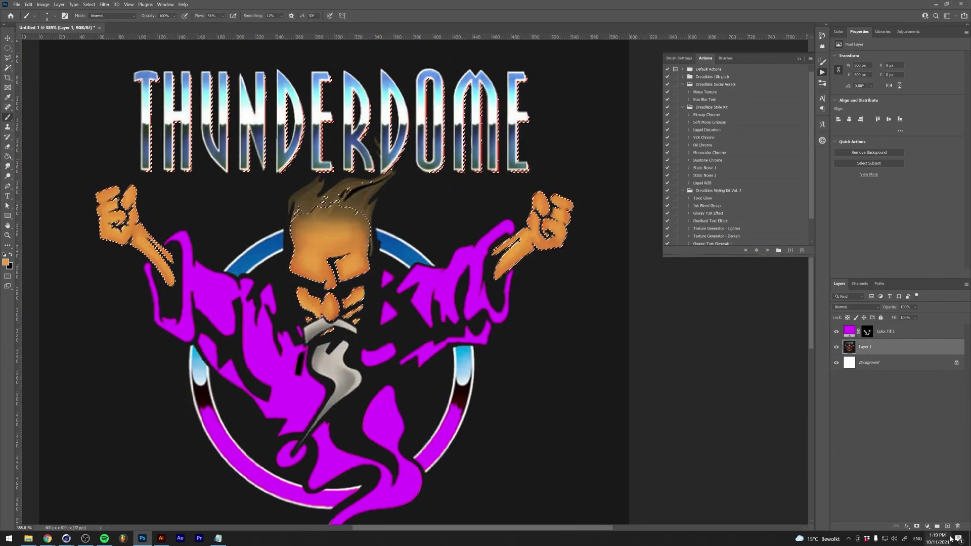
click(927, 526)
click(915, 394)
click(265, 359)
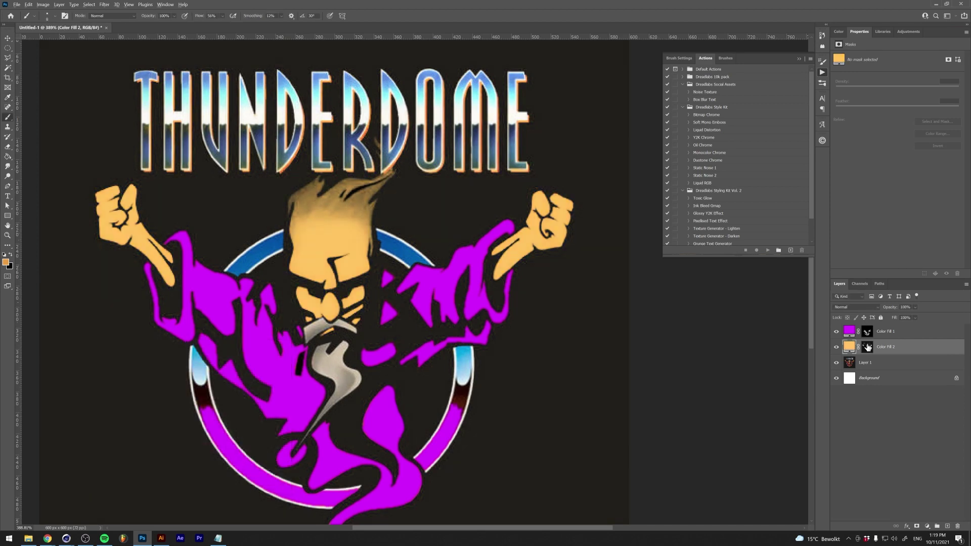
Threshold the skin fill's mask at level 77.
alt+click(867, 347)
click(43, 4)
click(162, 112)
drag(483, 173, 473, 173)
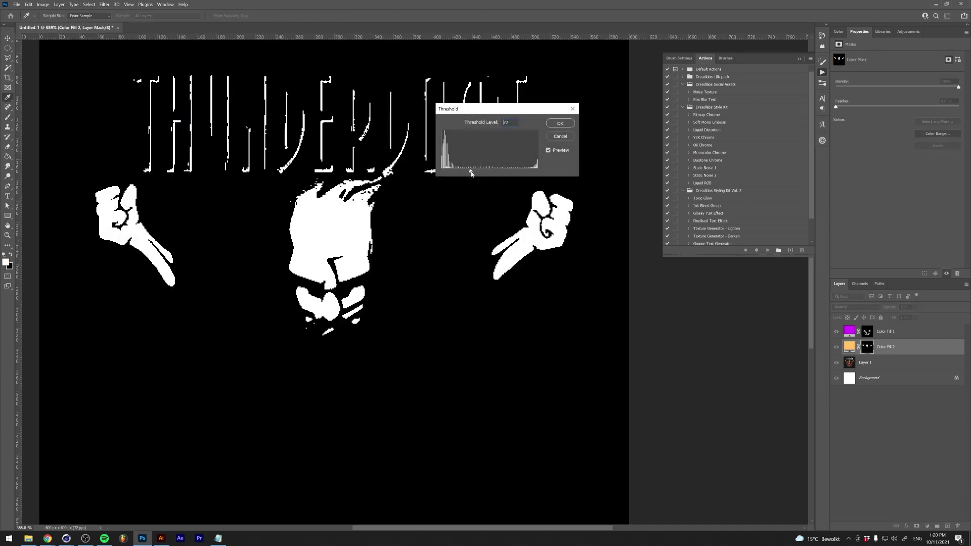
click(560, 123)
Paint out the lettering along the top of the skin mask in black.
key(b)
key(bracketright)
key(x)
drag(129, 85, 515, 77)
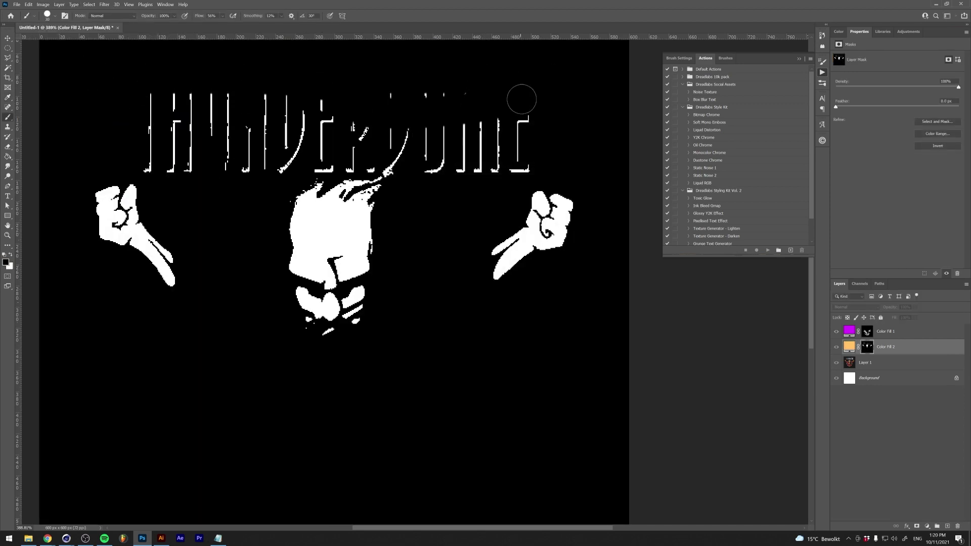
Fill in the head's left edge and tidy the skin mask around the hair.
alt+click(867, 349)
alt+scroll(314, 233, up, 5)
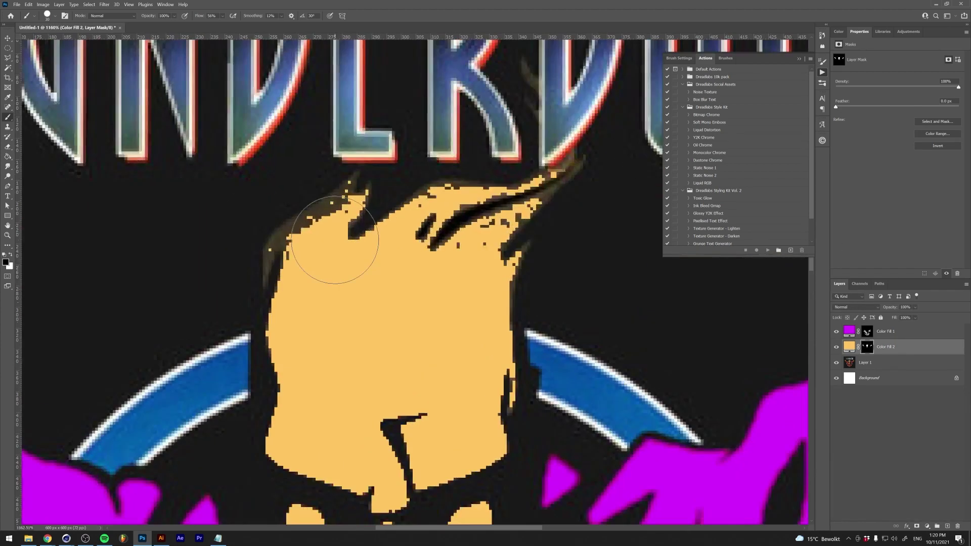
alt+scroll(265, 284, down, 5)
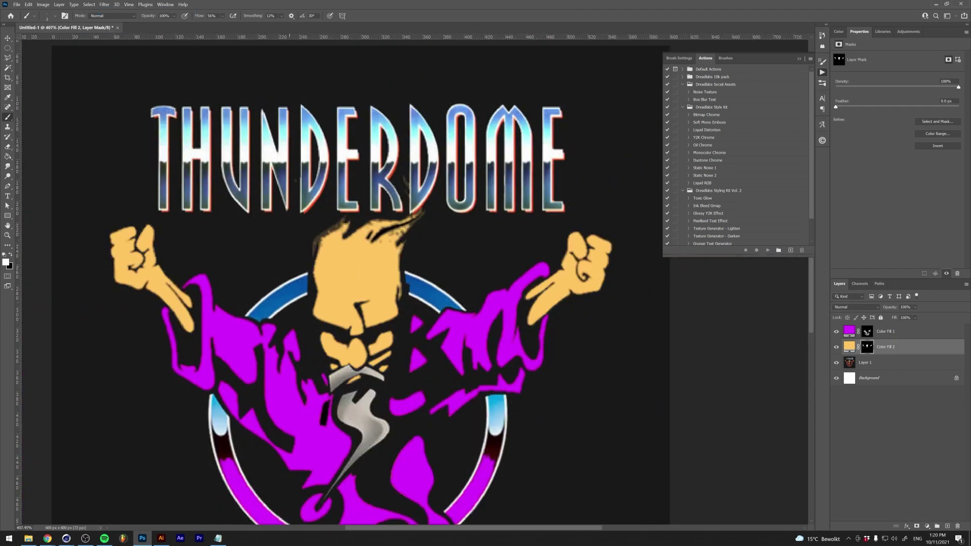
alt+scroll(350, 338, up, 6)
drag(349, 340, 459, 201)
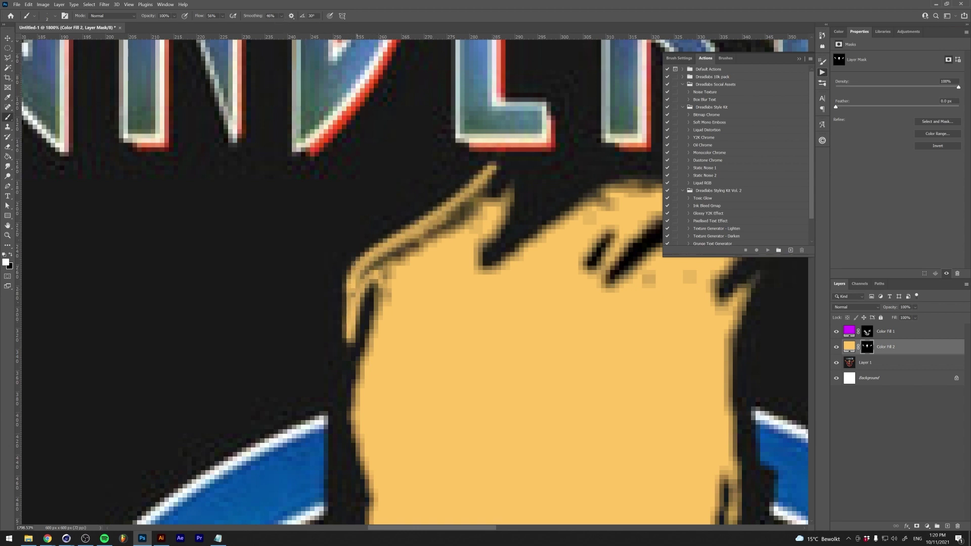
alt+click(867, 348)
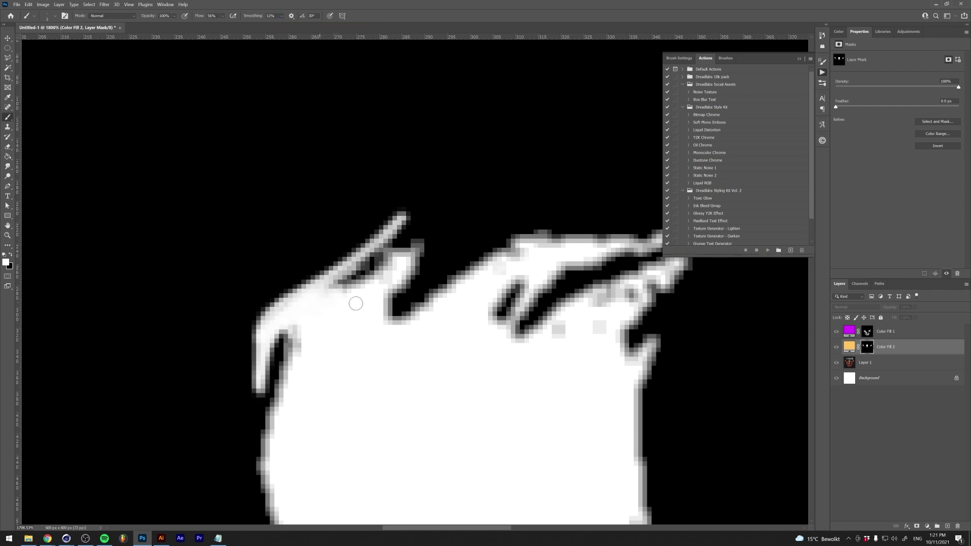
drag(520, 259, 400, 282)
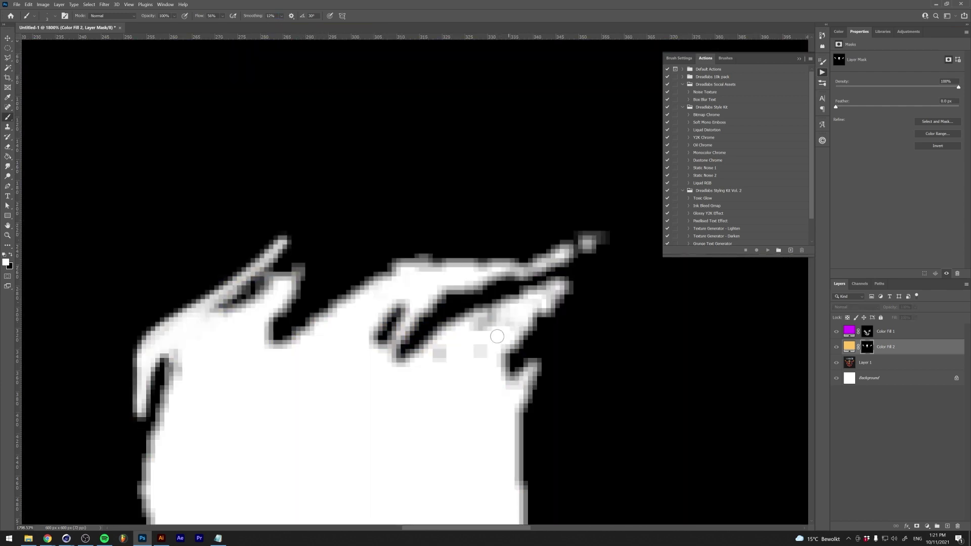
alt+click(867, 347)
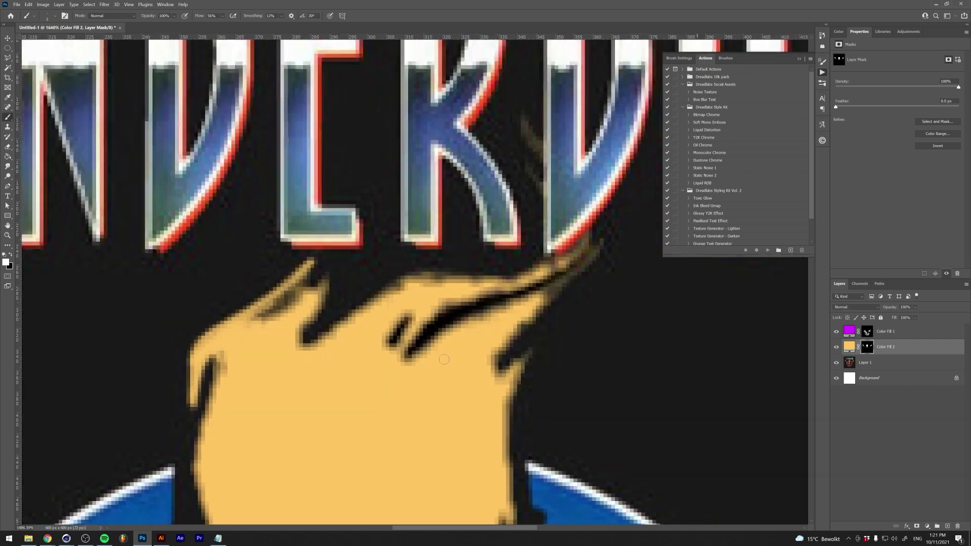
alt+scroll(354, 303, down, 5)
Start another Color Range selection on the original logo layer.
click(865, 362)
click(89, 4)
click(116, 86)
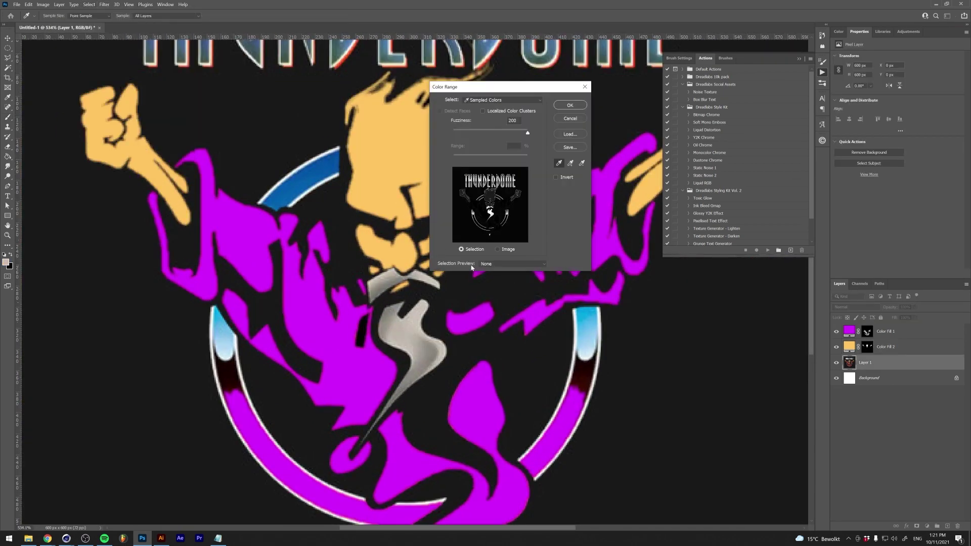
Add a grey fill layer from the silver selection and threshold its mask.
click(570, 104)
click(260, 369)
alt+click(867, 362)
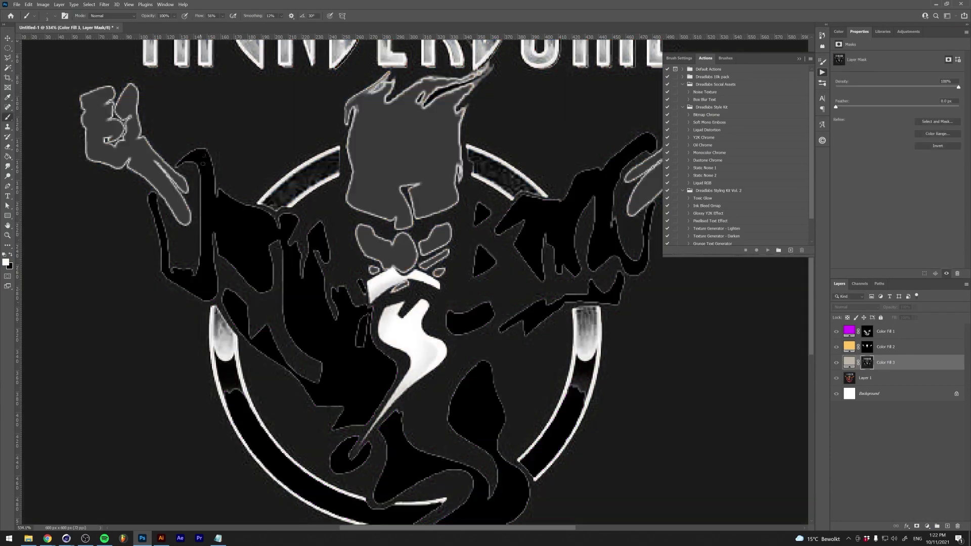
click(43, 4)
click(131, 119)
key(Return)
Soften the silver mask by reapplying the last blur.
key(ctrl+0)
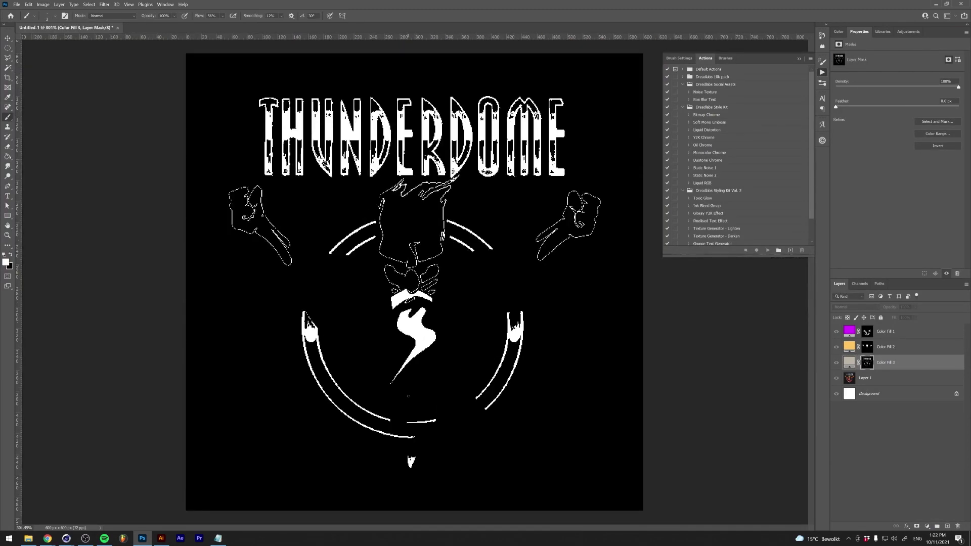
alt+scroll(413, 307, up, 5)
key(alt+t)
key(Return)
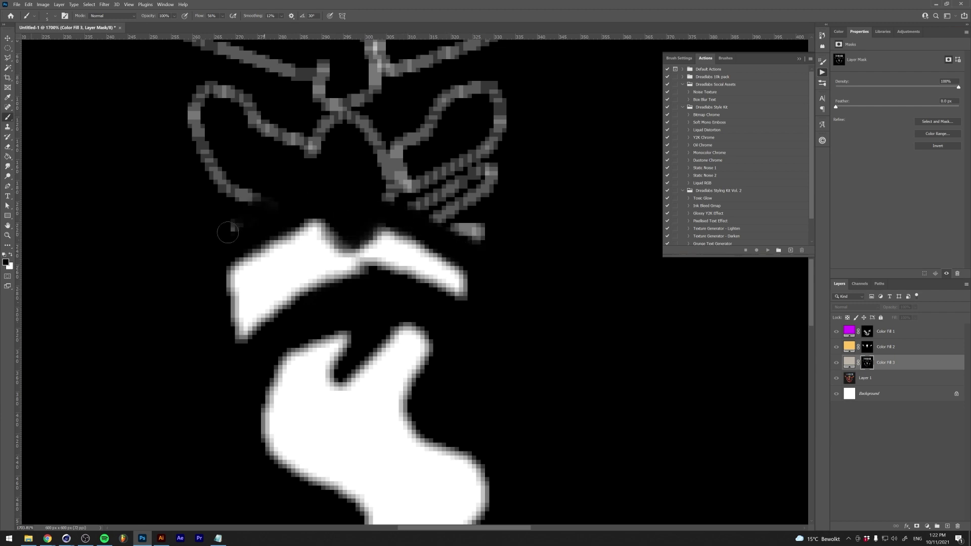
alt+scroll(503, 241, down, 2)
alt+scroll(503, 241, down, 2)
Select the ring arcs on the silver mask and fill them black or delete them.
click(8, 48)
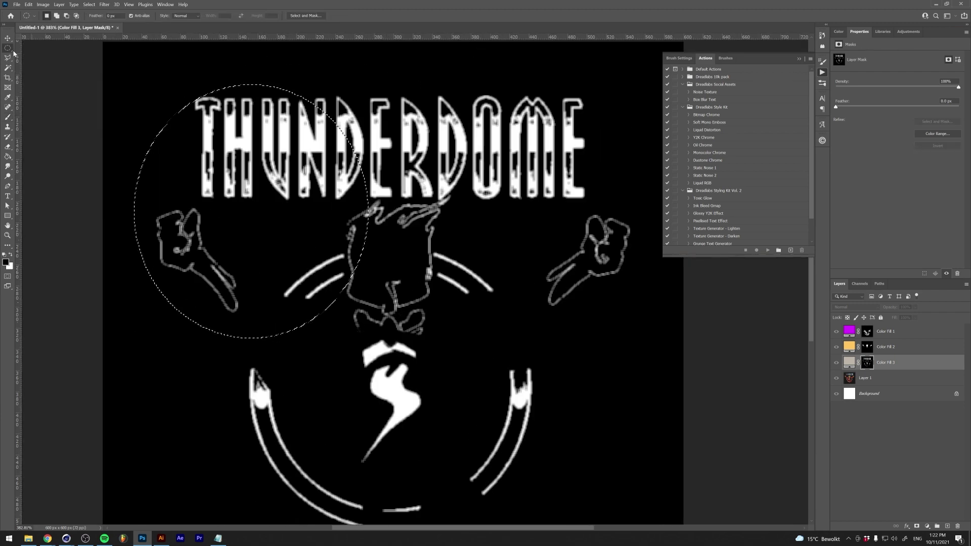
drag(669, 340, 673, 340)
key(Delete)
key(ctrl+z)
key(x)
key(Delete)
scroll(230, 475, down, 3)
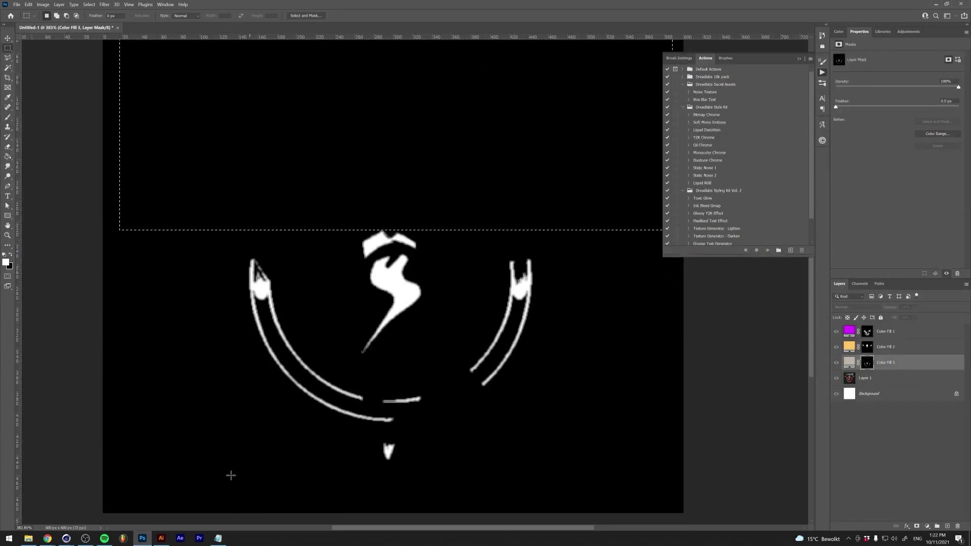
shift+drag(627, 212, 462, 419)
key(Delete)
key(ctrl+d)
alt+click(867, 362)
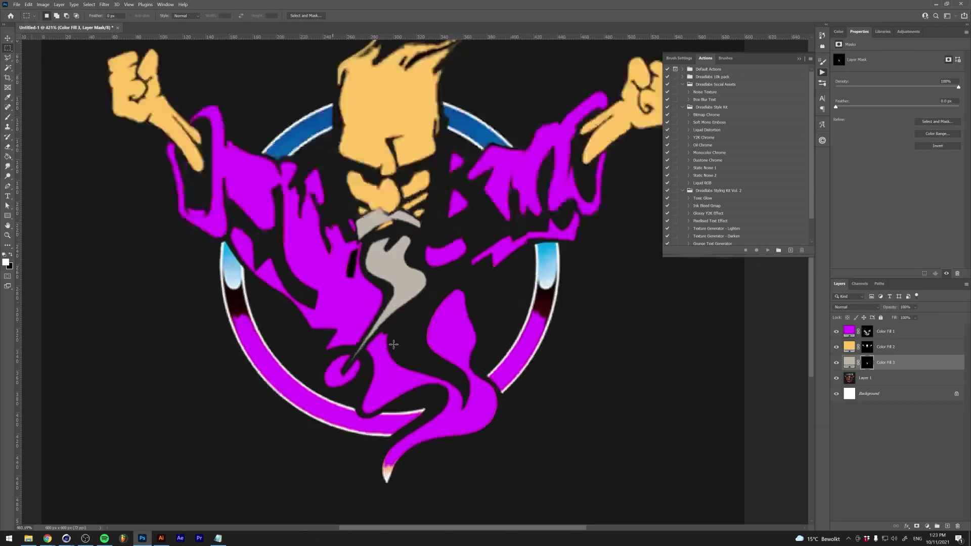
Paint out both ring arcs and the lower-lip shape on the Color Fill 1 mask.
alt+click(867, 332)
key(b)
key(bracketright)
key(bracketright)
key(bracketright)
drag(225, 309, 369, 425)
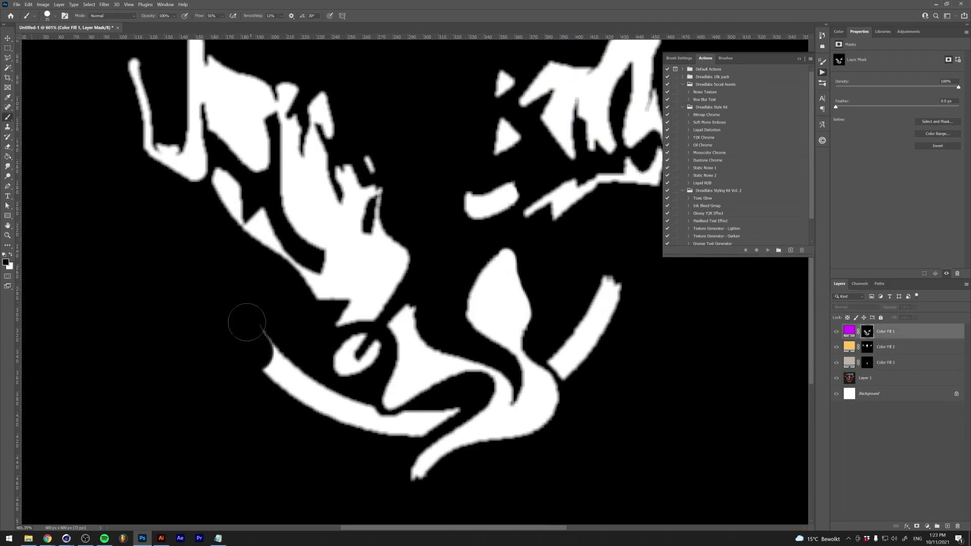
drag(619, 286, 574, 363)
alt+scroll(362, 403, up, 3)
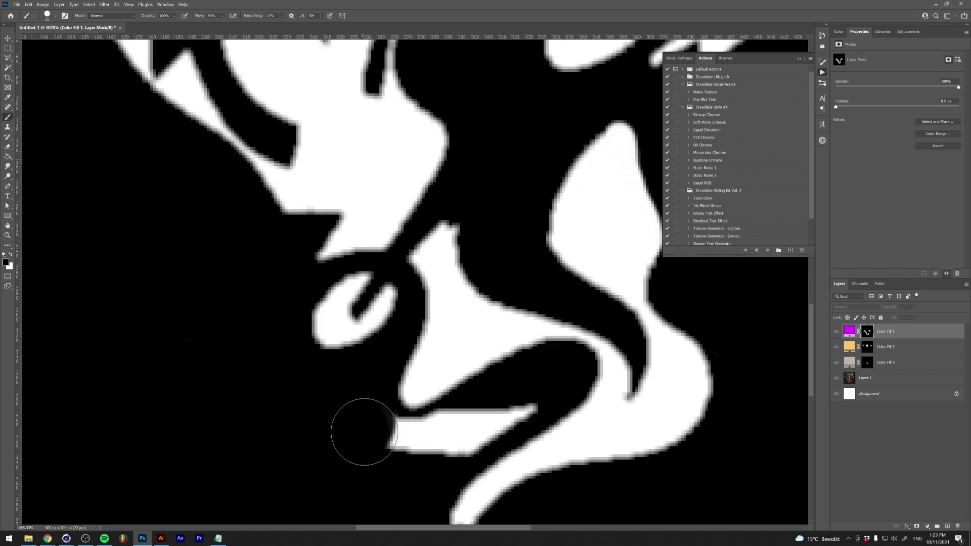
drag(421, 446, 407, 430)
key(ctrl+0)
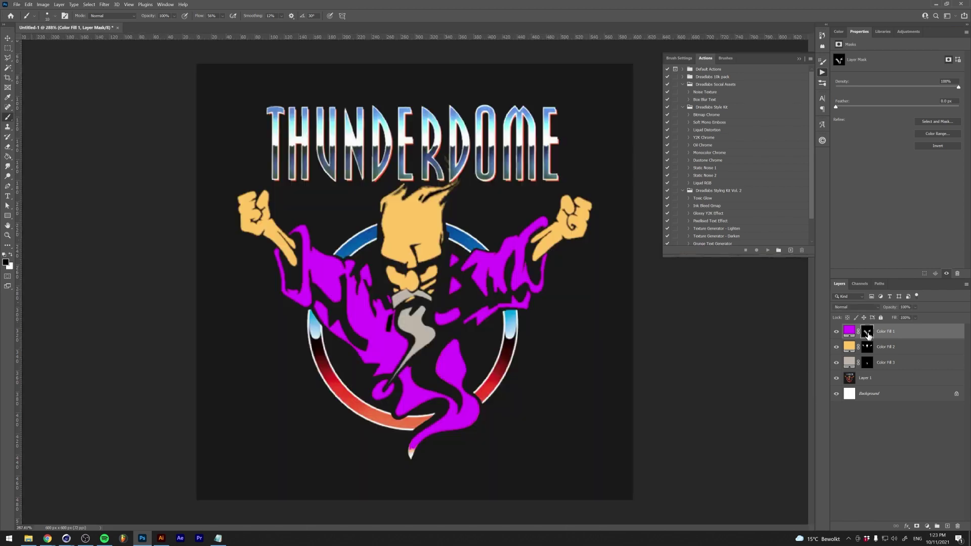
click(927, 526)
Add a white Color Fill 4 background layer and group the colour fill layers.
click(933, 362)
key(Return)
alt+scroll(453, 444, up, 3)
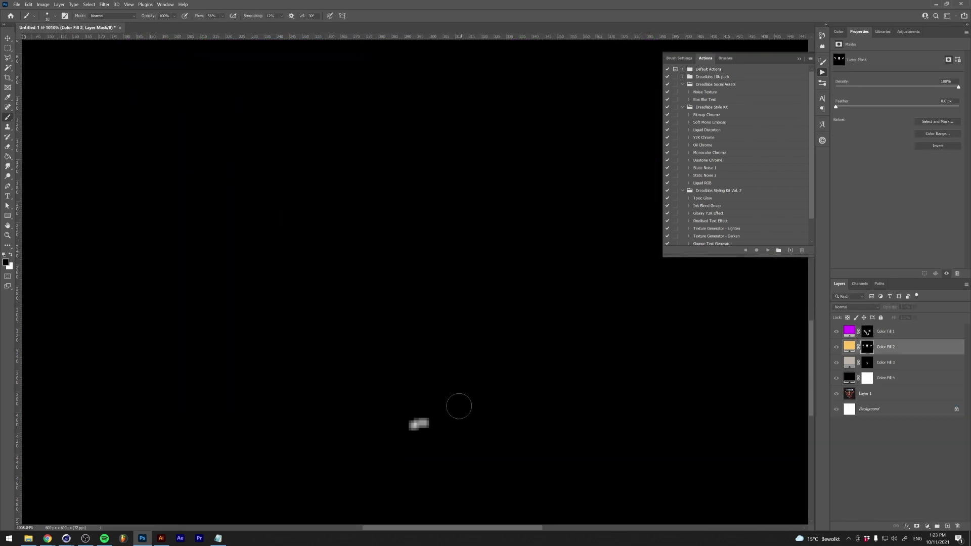
alt+scroll(453, 444, down, 5)
alt+scroll(453, 444, up, 1)
double_click(849, 378)
click(93, 363)
key(Return)
shift+click(886, 331)
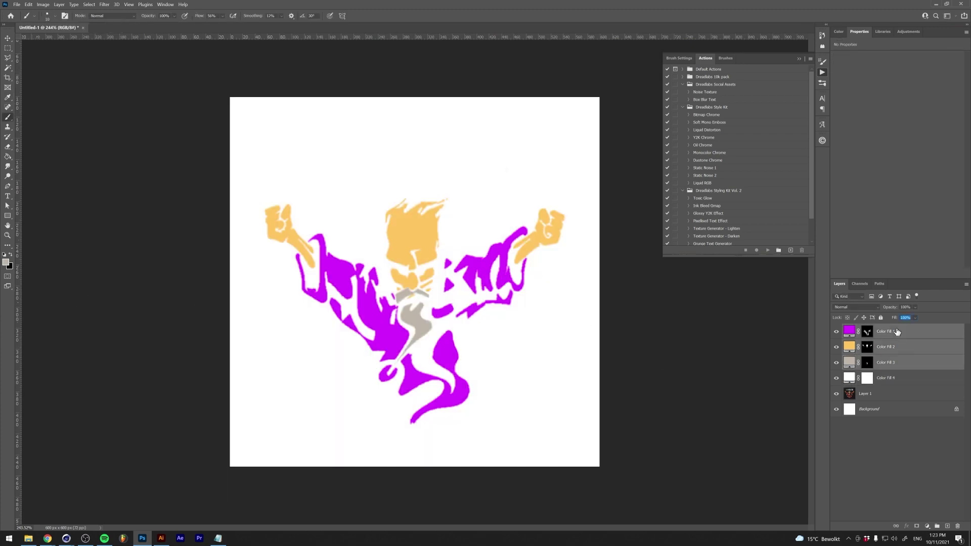
key(ctrl+g)
Give the group a black Stroke outline layer style.
click(907, 526)
click(926, 473)
key(Return)
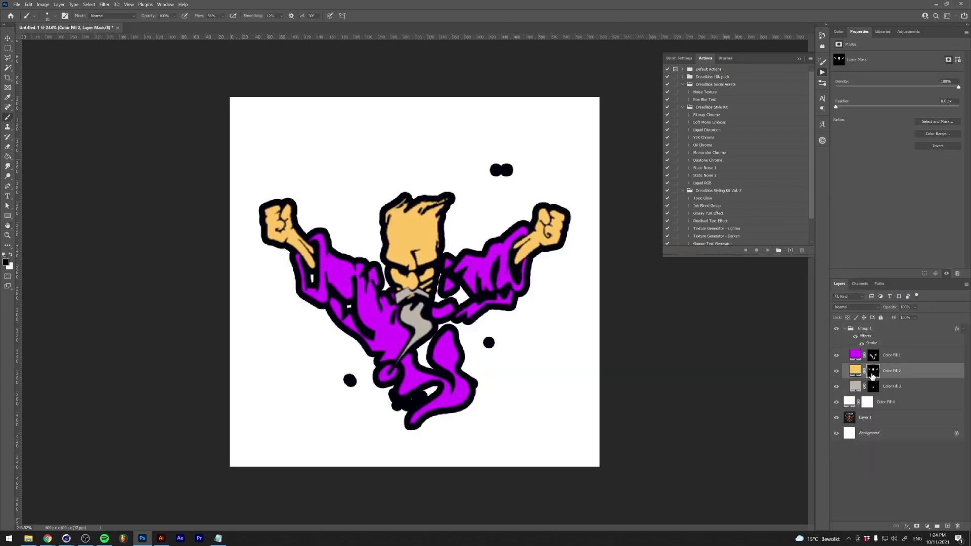
Paint out a stray dot on the Color Fill 1 mask.
click(873, 355)
click(487, 341)
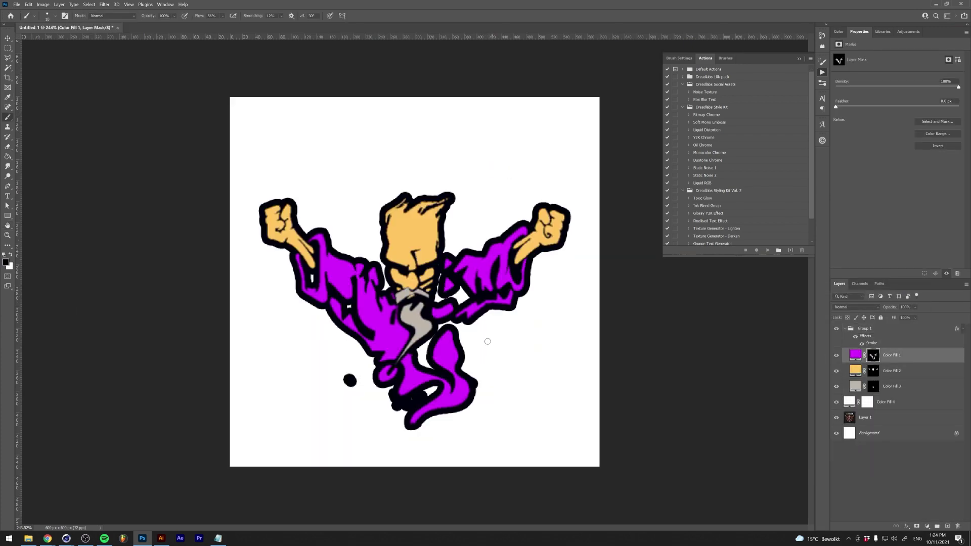
alt+scroll(405, 402, up, 3)
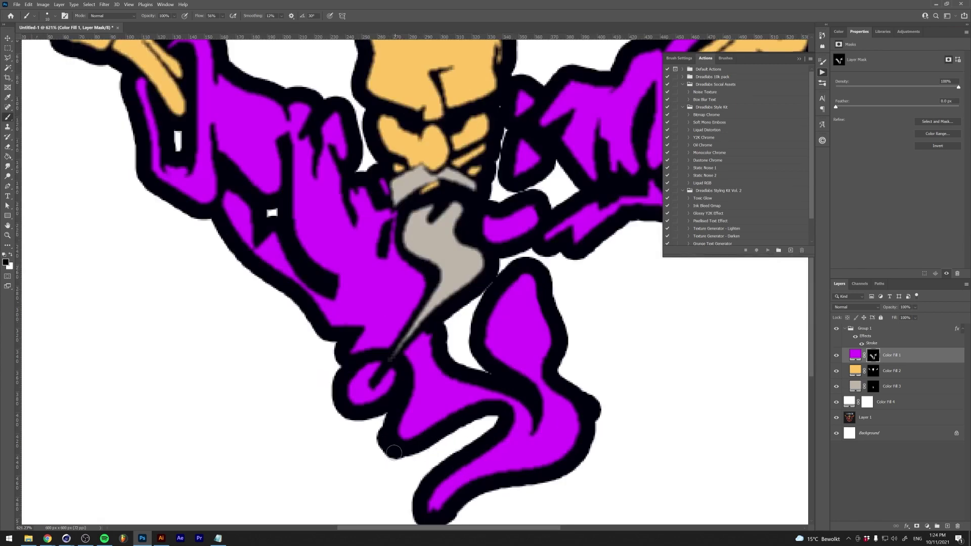
alt+scroll(387, 439, down, 4)
alt+scroll(541, 323, down, 1)
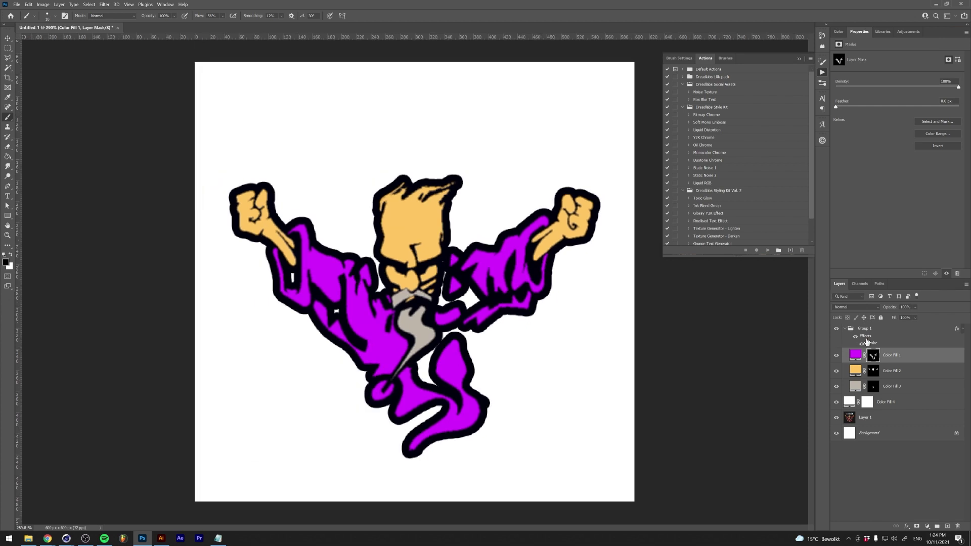
right_click(870, 329)
Clear Group 1's outline and set Image Trace to Color mode with Ignore White and Preview.
click(890, 205)
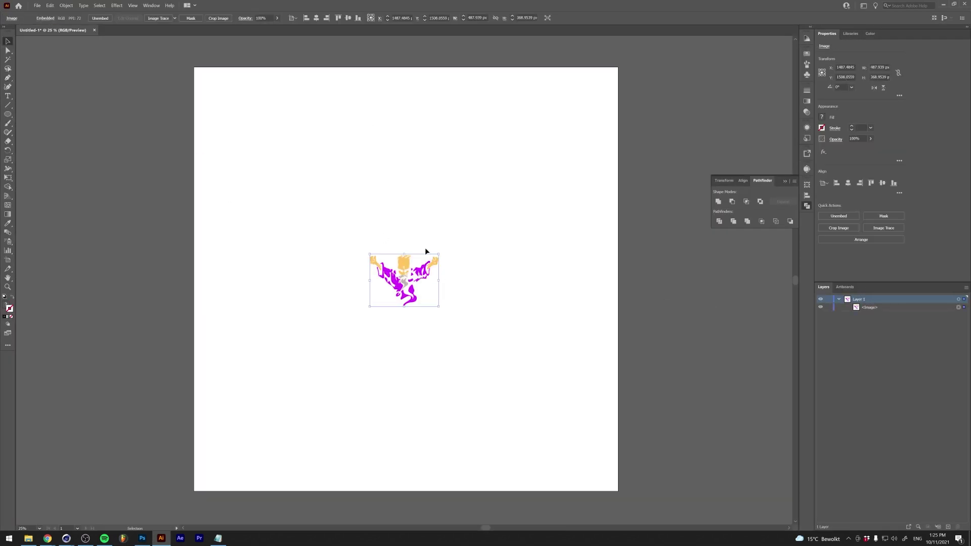
key(ctrl+1)
click(807, 169)
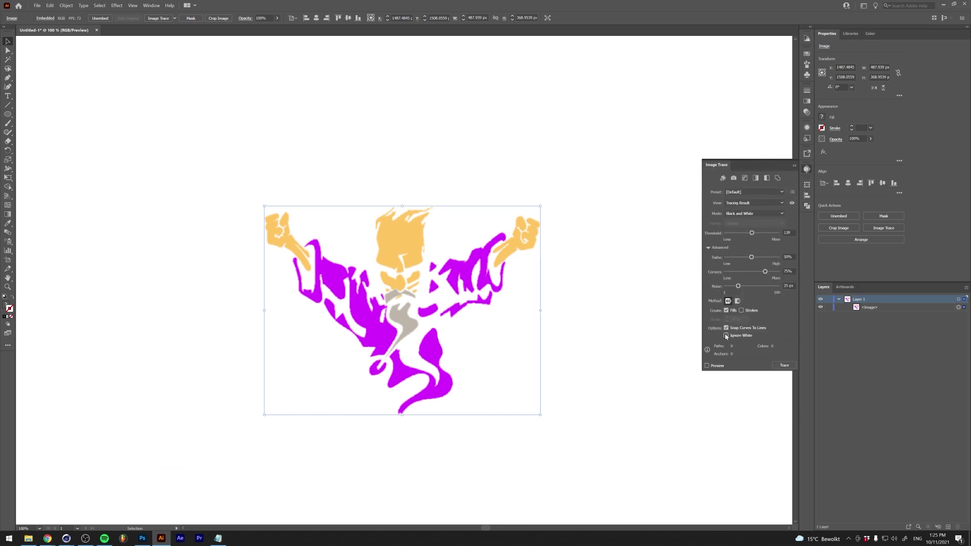
click(726, 335)
click(707, 366)
click(754, 213)
click(739, 217)
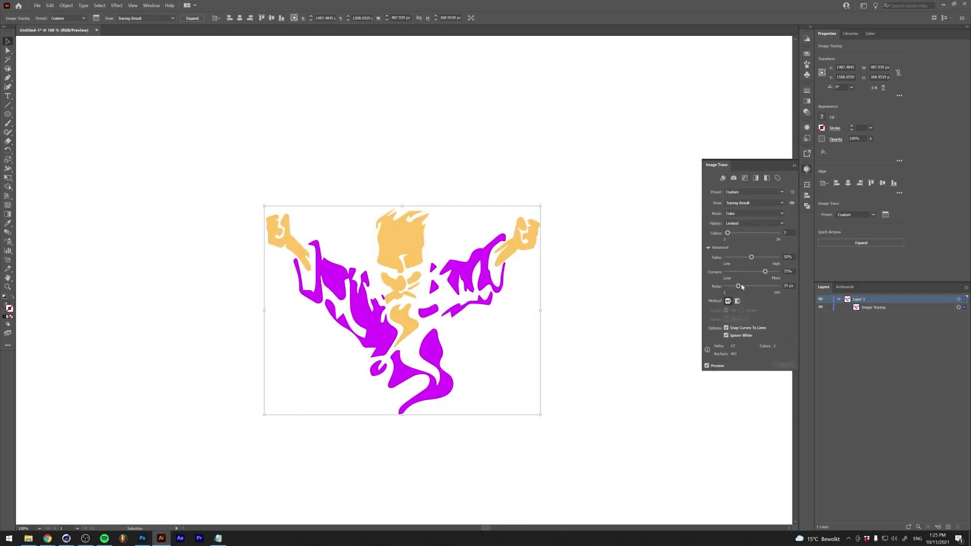
Trace with corners at 100% and 4 colours, then expand the result.
drag(764, 271, 778, 272)
text(7)
key(Return)
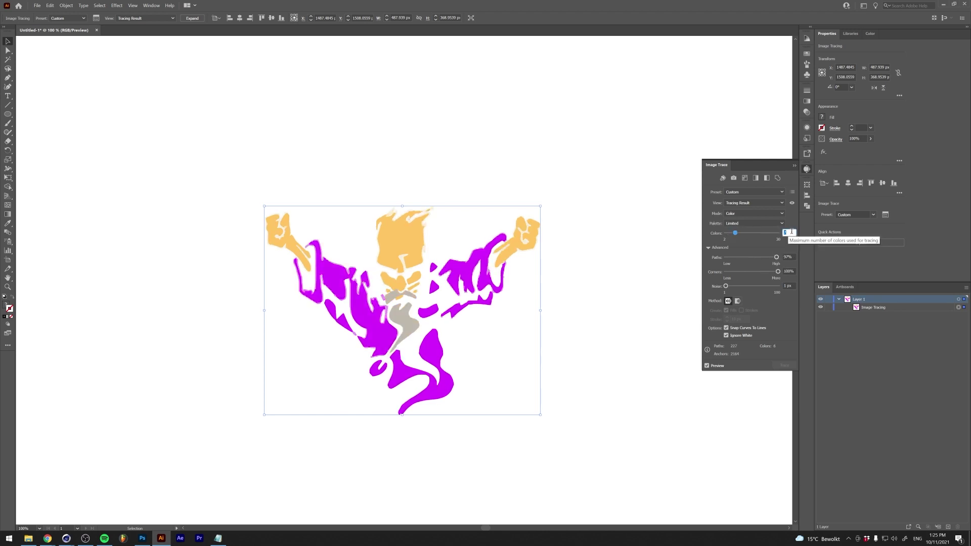
text(4)
key(Return)
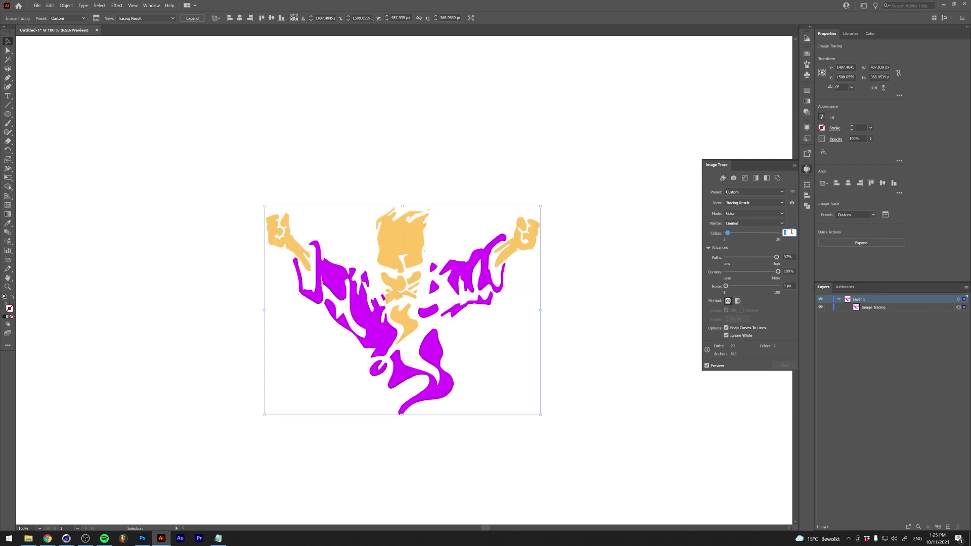
click(192, 19)
Place three pen path points on the traced artwork.
alt+scroll(404, 311, up, 3)
alt+scroll(394, 290, up, 3)
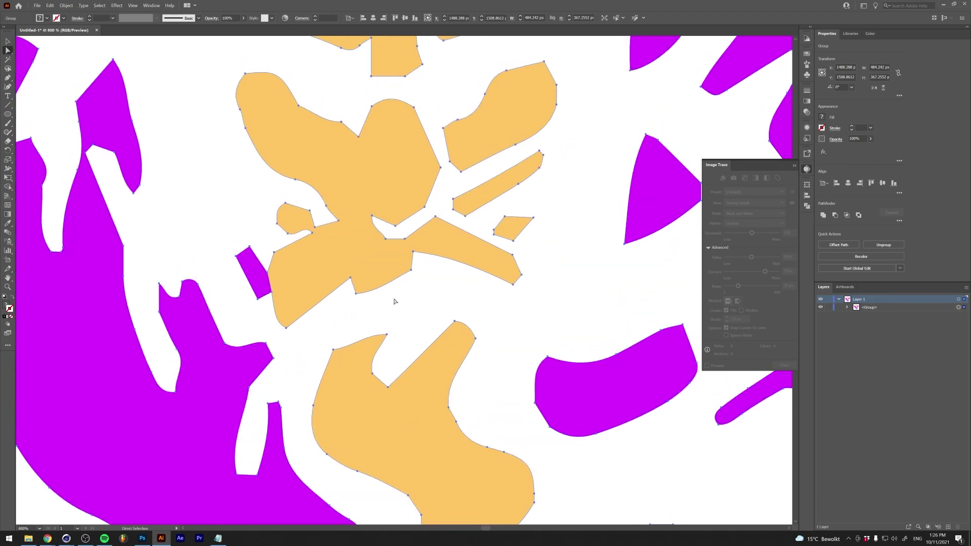
key(p)
click(295, 242)
click(308, 234)
click(323, 228)
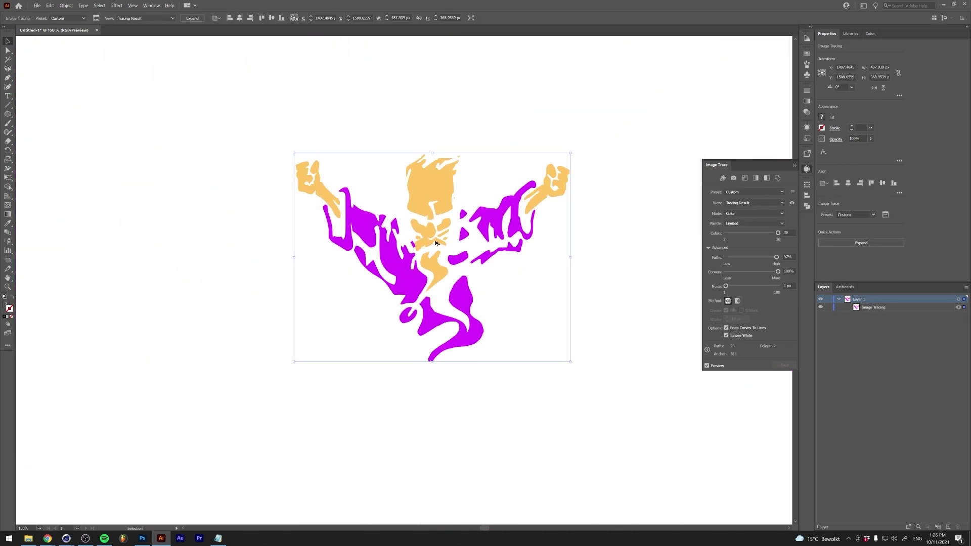
Retrace with softer corners, Overlapping method and paths near 45%, then expand.
click(753, 272)
mouse_move(753, 273)
mouse_down()
mouse_move(731, 273)
mouse_move(779, 258)
mouse_move(735, 272)
mouse_up()
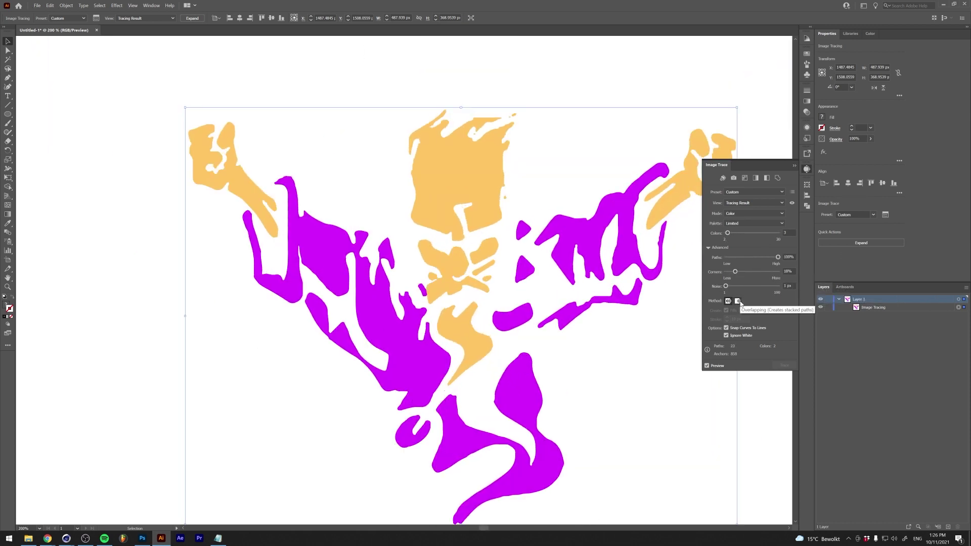
click(739, 302)
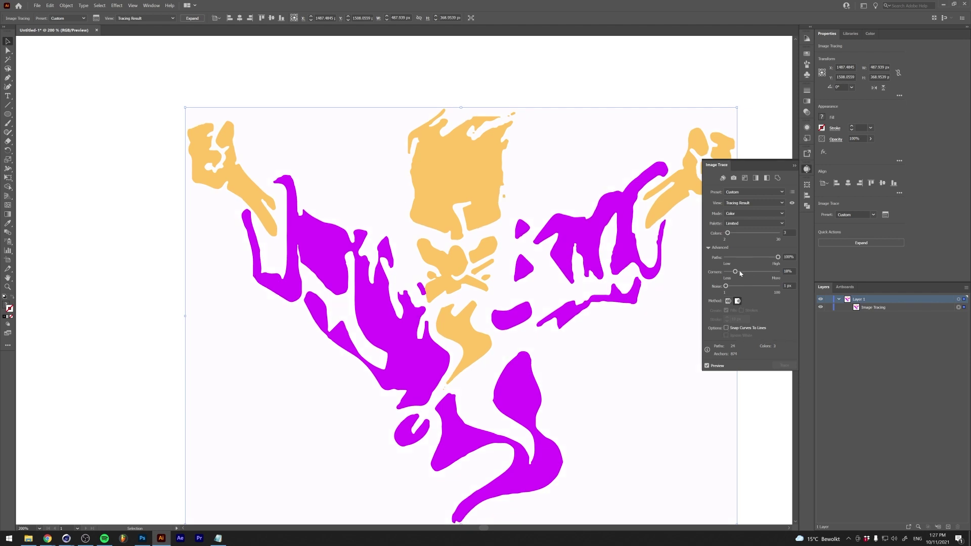
drag(758, 260, 749, 260)
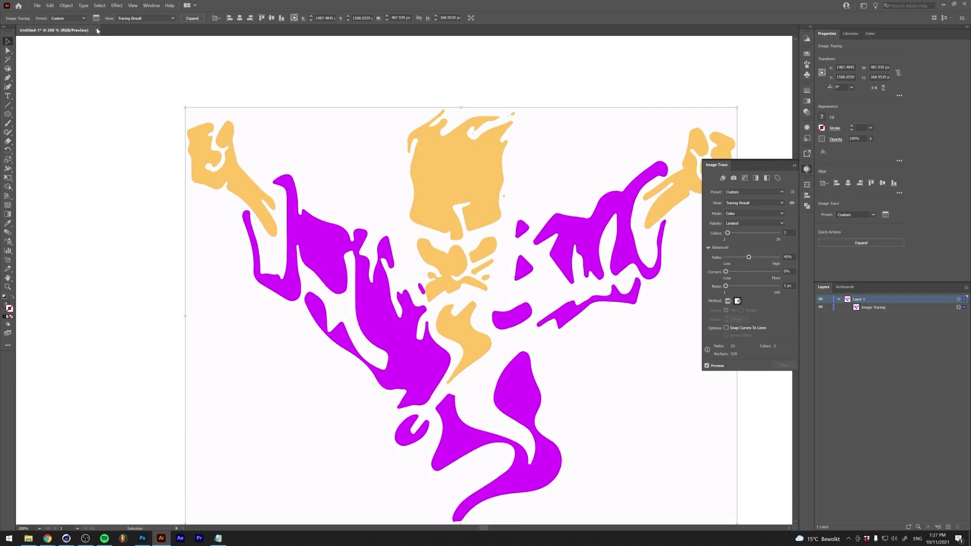
click(192, 19)
alt+scroll(438, 273, up, 5)
key(shift+grave)
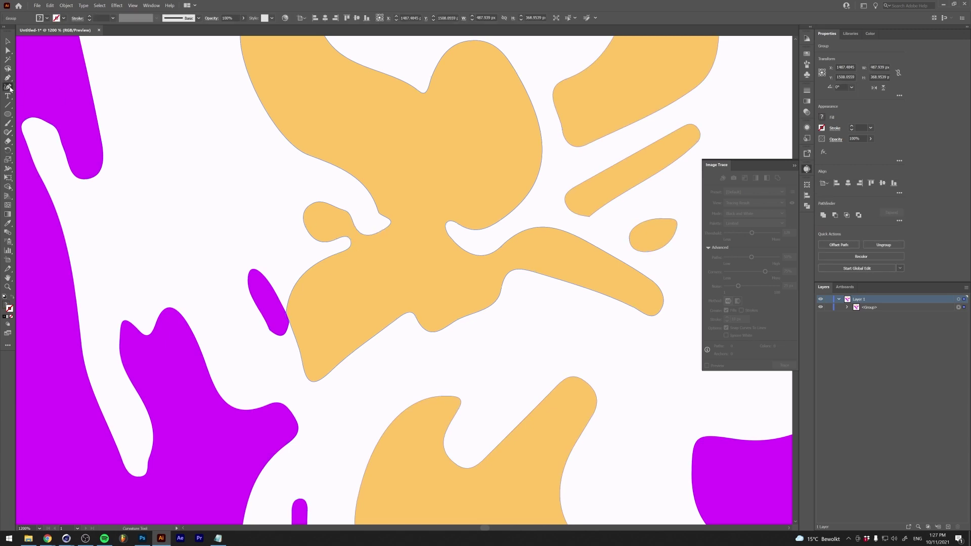
Isolate the orange shape under the face and slice it horizontally with the Knife tool.
drag(7, 141, 40, 134)
key(v)
double_click(389, 252)
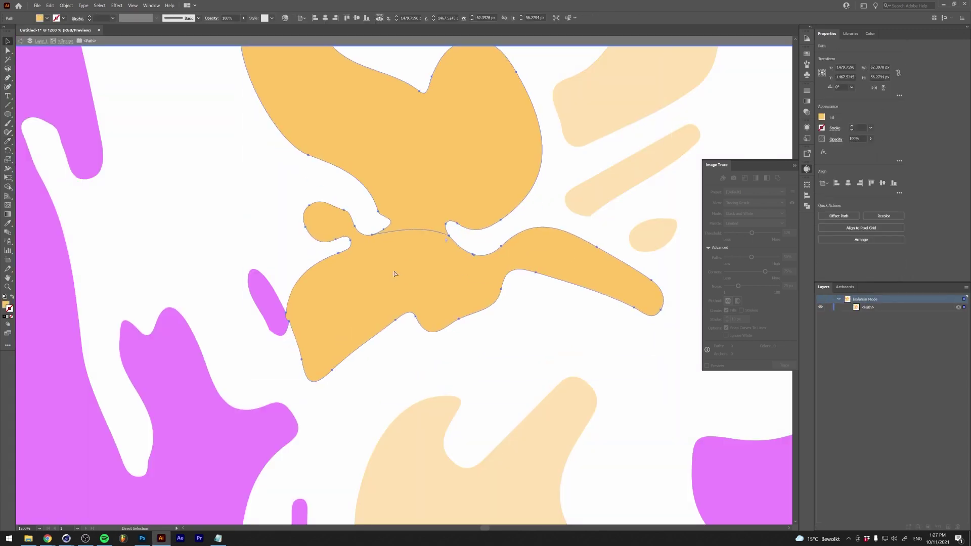
double_click(20, 129)
click(408, 244)
click(8, 142)
mouse_move(372, 202)
mouse_down()
mouse_move(396, 225)
mouse_move(461, 233)
mouse_up()
Nudge the lower cut piece down and drag anchor points to tidy the cut edges.
key(a)
click(396, 256)
key(Down)
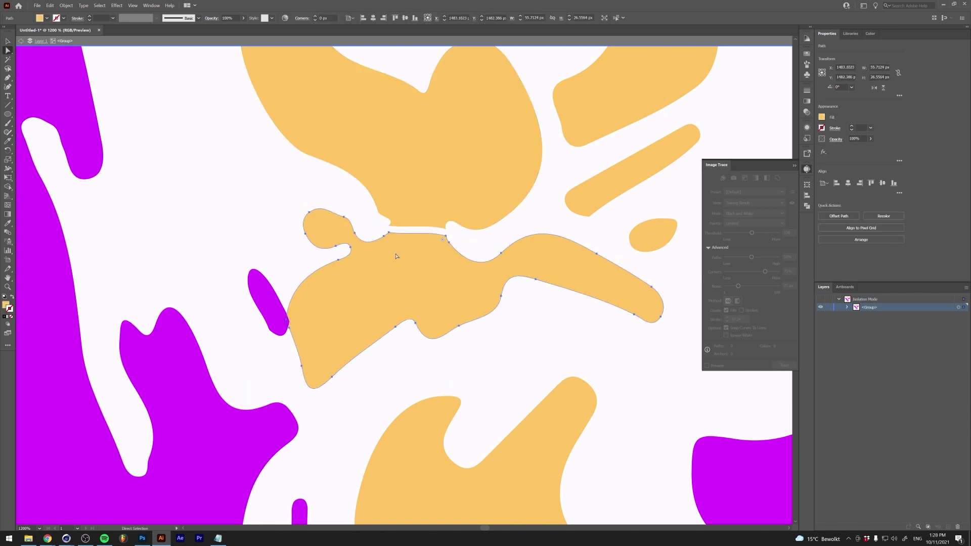
click(389, 234)
alt+scroll(389, 233, up, 3)
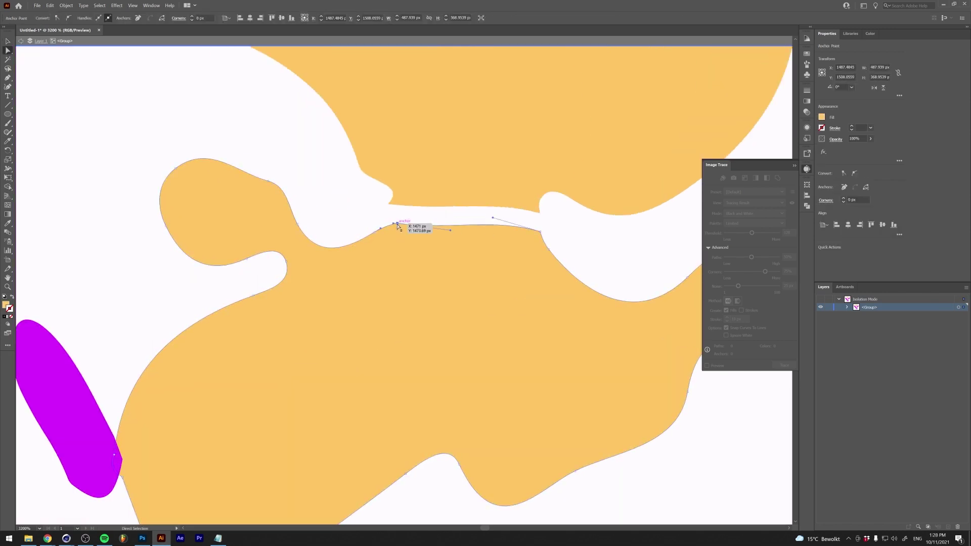
click(562, 230)
drag(537, 212, 527, 208)
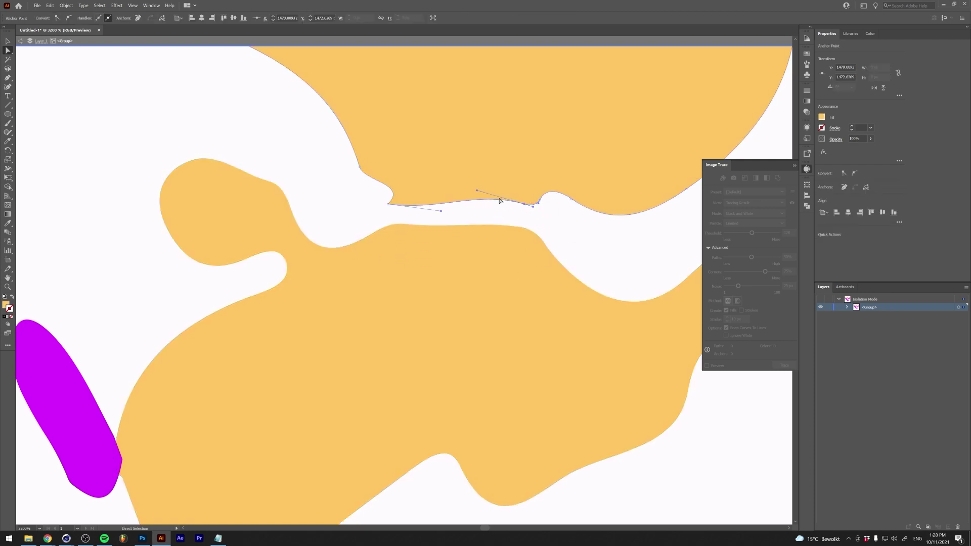
alt+scroll(396, 298, down, 5)
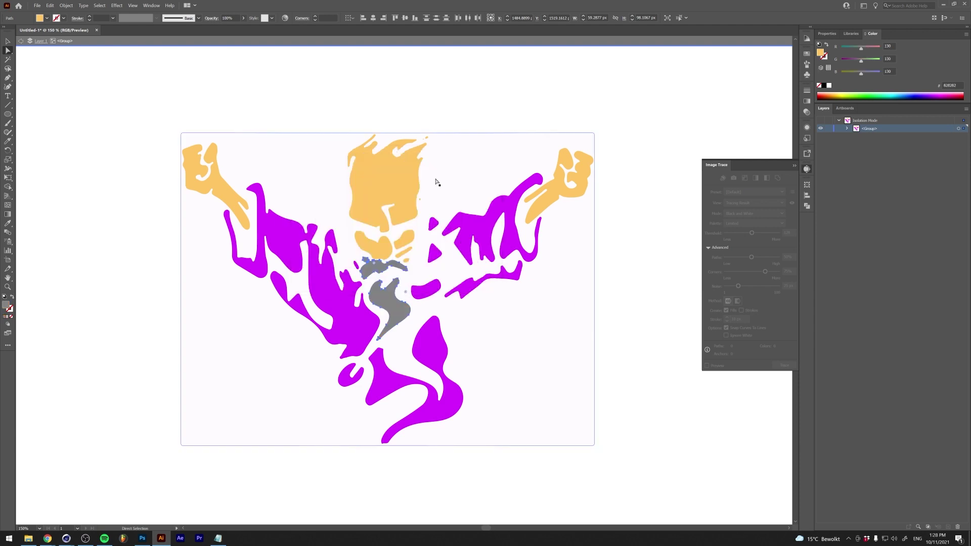
Send the white rectangle to the back, ungroup the traced artwork and group the orange shapes.
key(ctrl+shift+bracketleft)
double_click(115, 221)
key(ctrl+1)
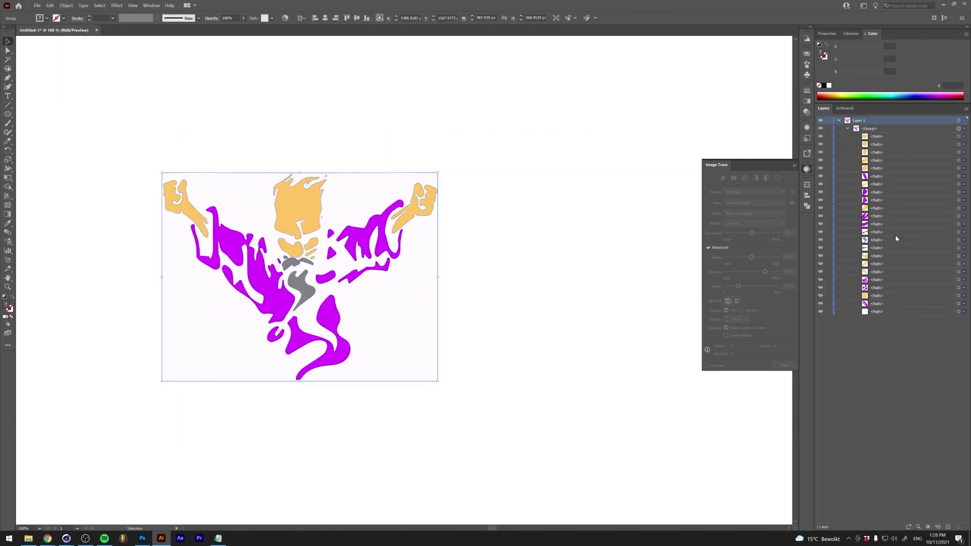
click(303, 283)
key(ctrl+shift+g)
key(ctrl+shift+F9)
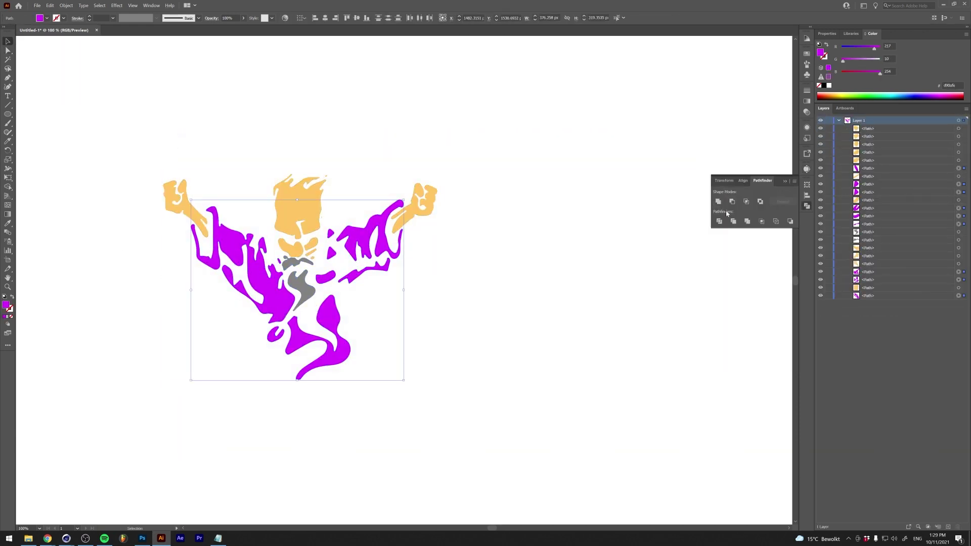
click(311, 226)
alt+scroll(310, 223, up, 5)
alt+scroll(623, 148, down, 2)
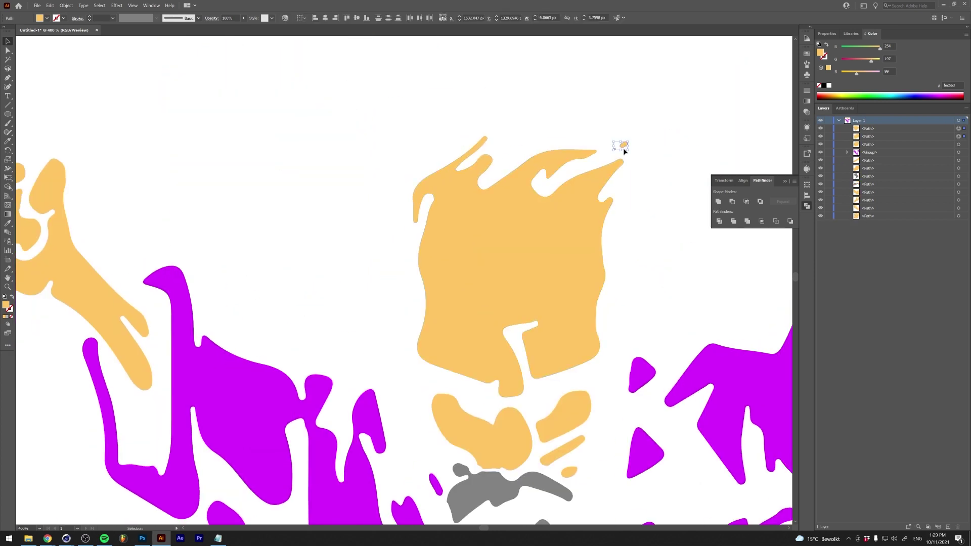
alt+scroll(335, 214, down, 1)
click(335, 214)
key(ctrl+g)
Create a black offset outline around all the artwork and make it one compound path.
click(298, 349)
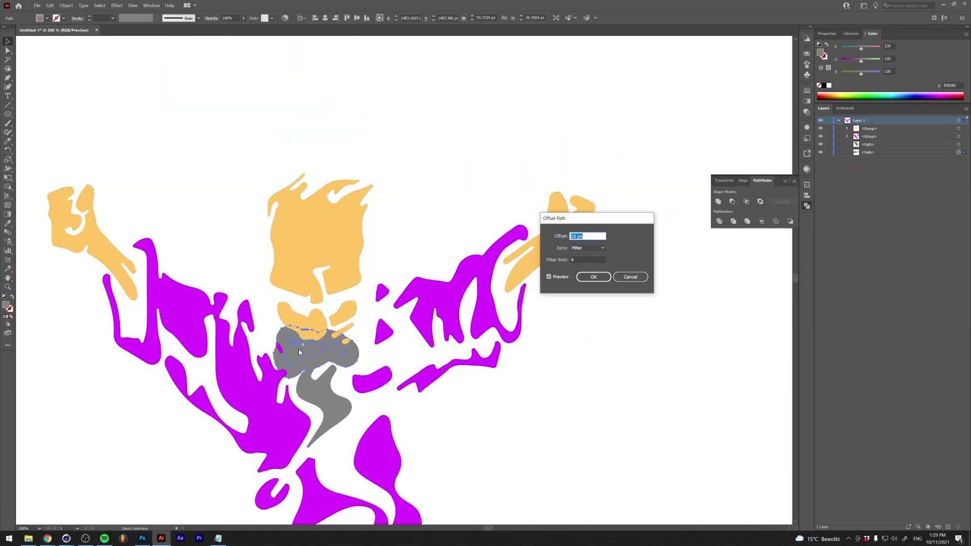
click(624, 279)
key(ctrl+1)
key(ctrl+a)
click(602, 278)
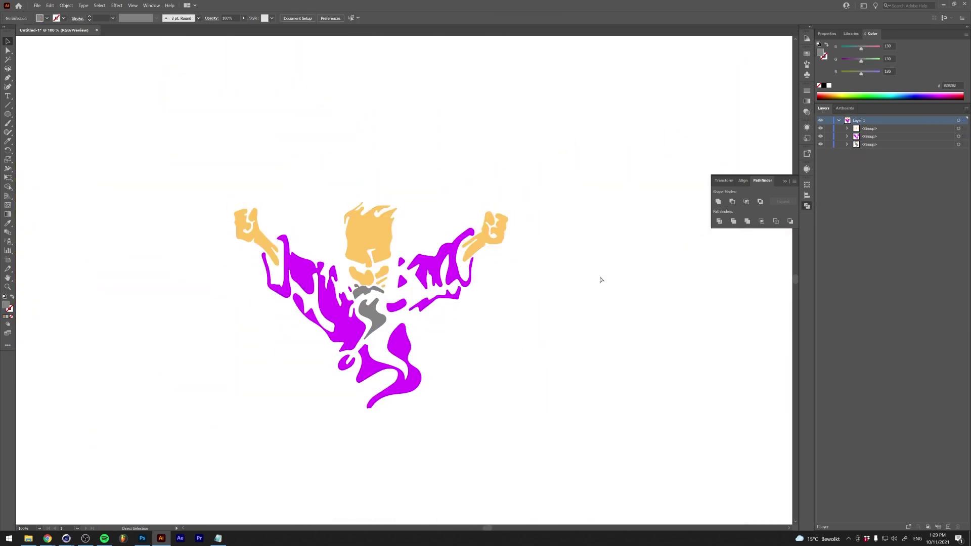
click(825, 85)
key(ctrl+8)
Fill the white sliver in the left sleeve black and merge the coloured shapes into one silhouette.
key(ctrl+plus)
key(a)
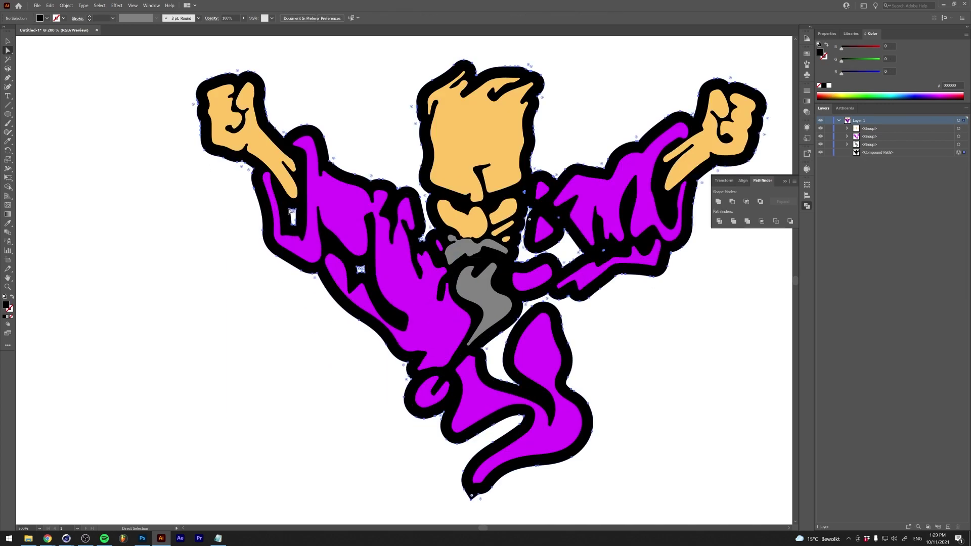
click(293, 212)
key(Delete)
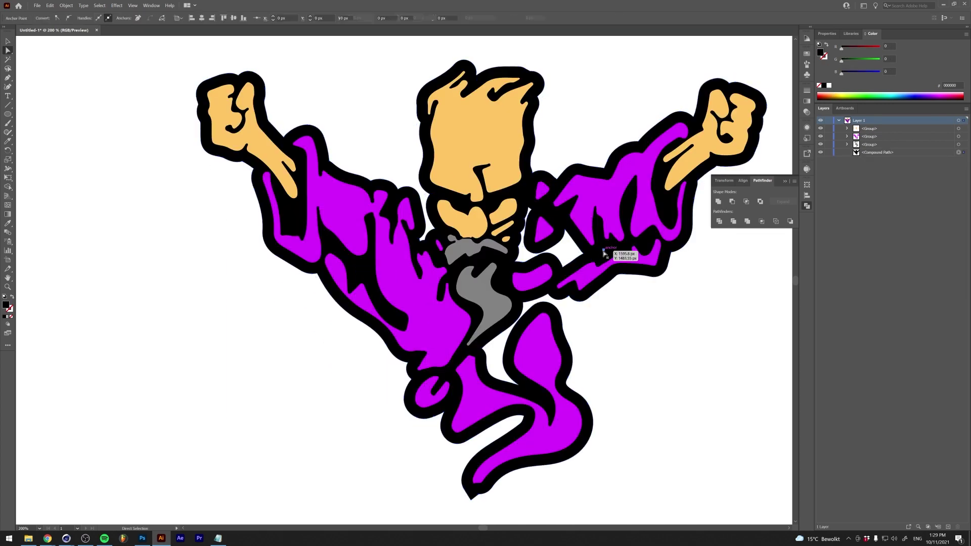
key(b)
alt+scroll(574, 321, up, 2)
key(Delete)
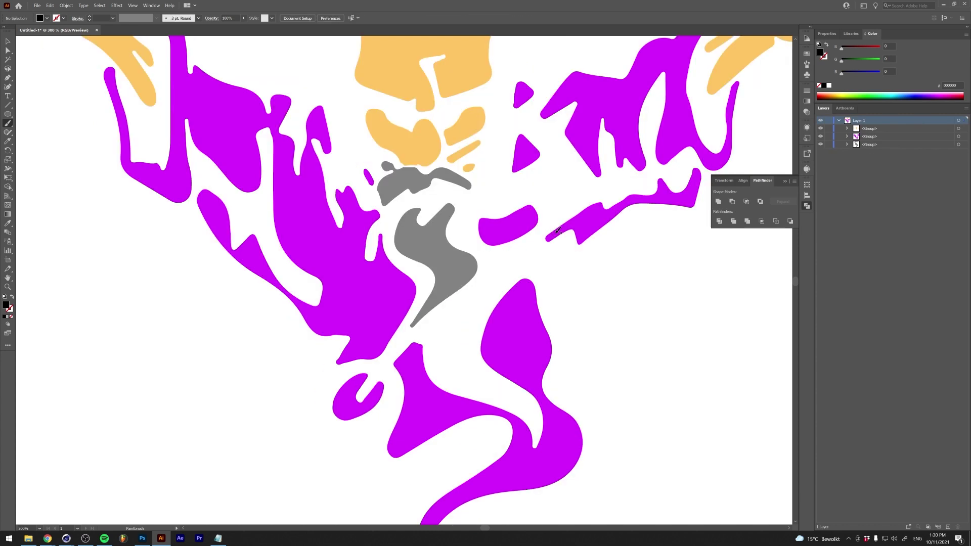
key(ctrl+a)
click(718, 201)
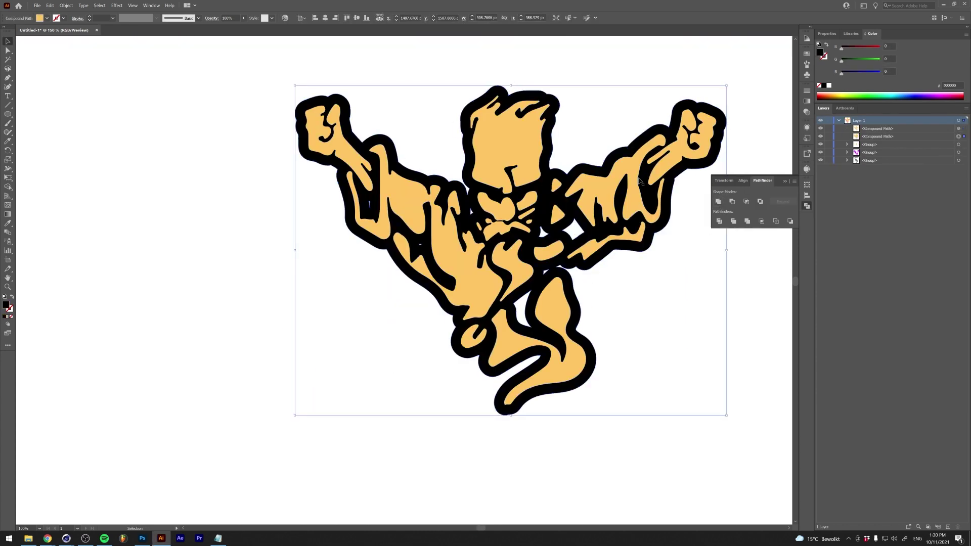
key(ctrl+shift+a)
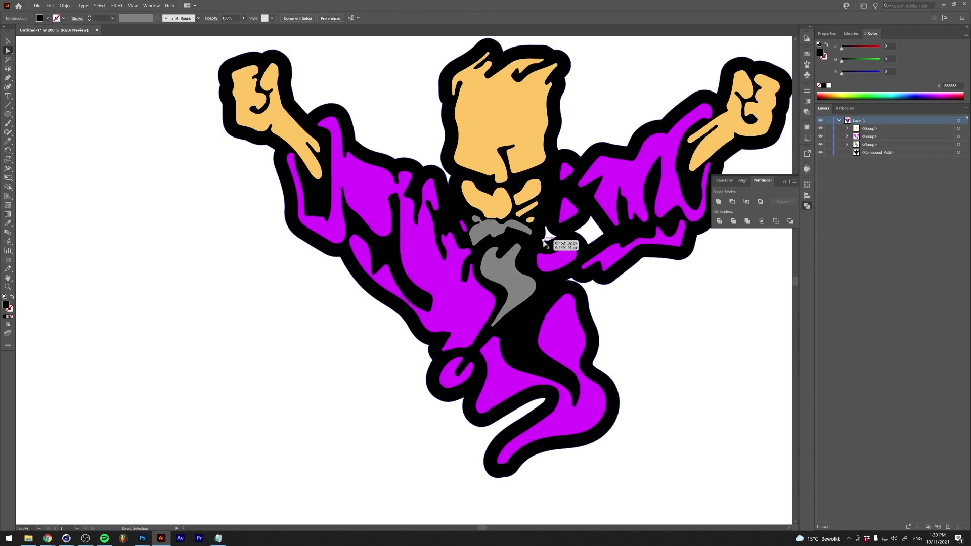
Draw a black Pen-tool patch over the outline gap beside the right sleeve.
alt+scroll(551, 303, up, 1)
click(551, 303)
alt+scroll(576, 341, up, 3)
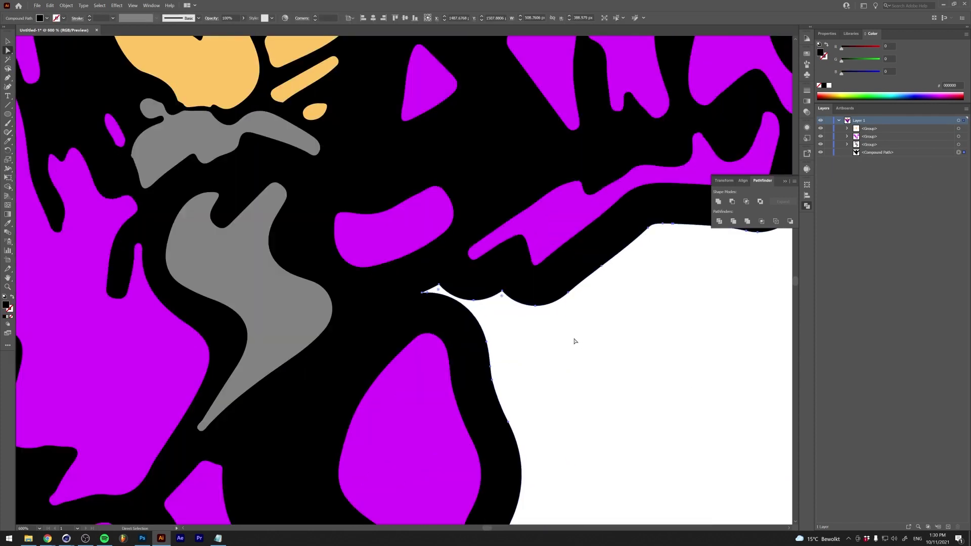
key(v)
key(ctrl+shift+a)
click(523, 304)
click(523, 280)
click(482, 281)
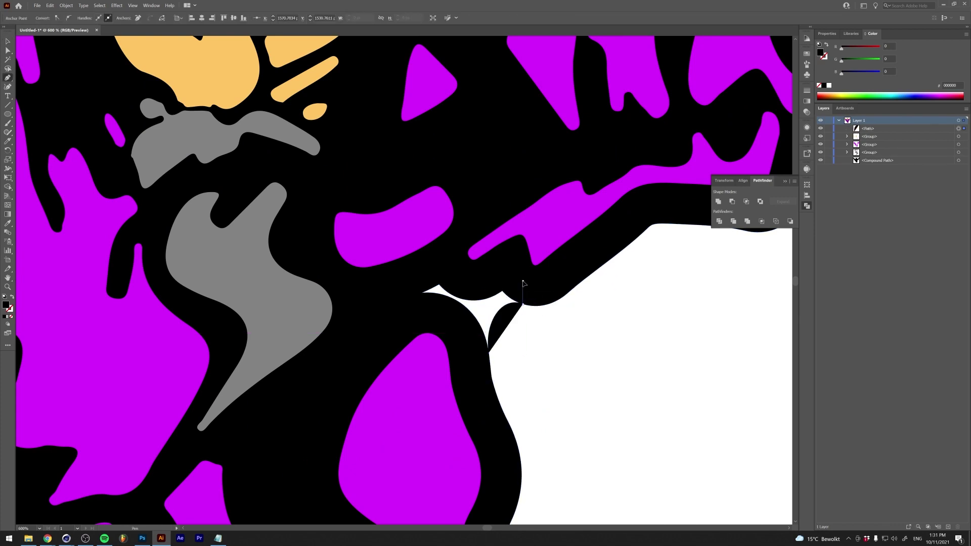
click(432, 274)
click(399, 293)
click(442, 311)
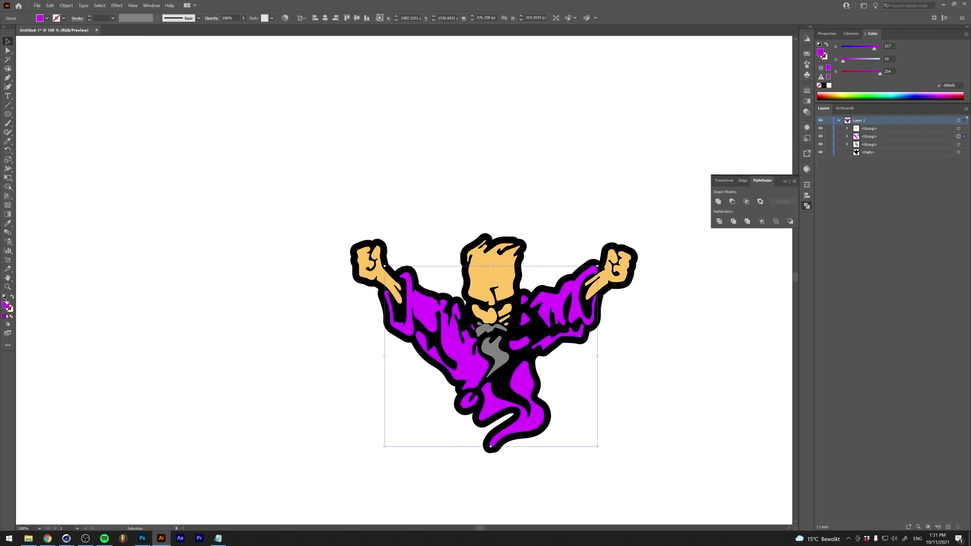
Give the skin group the darker tan fill ddac6c, then start Save As into a new folder.
click(511, 244)
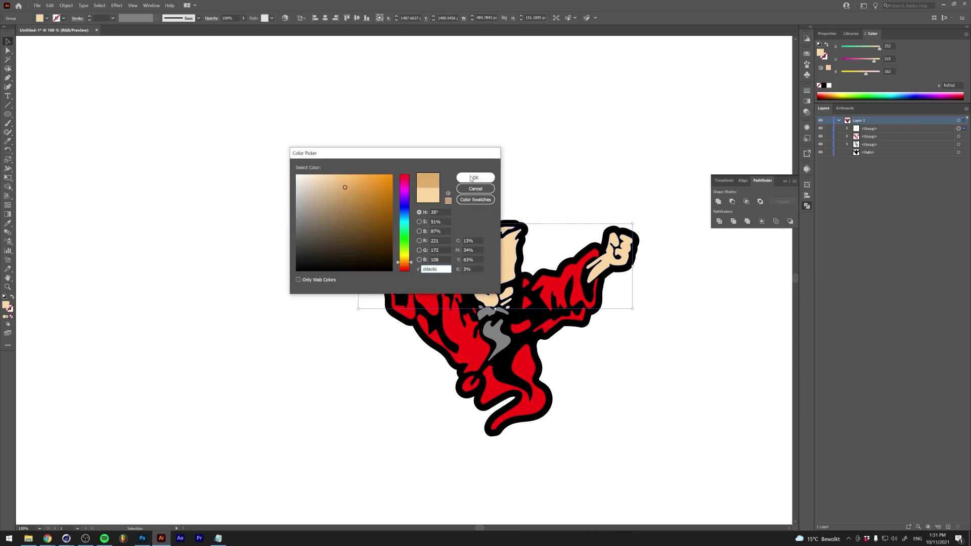
click(471, 178)
key(ctrl+plus)
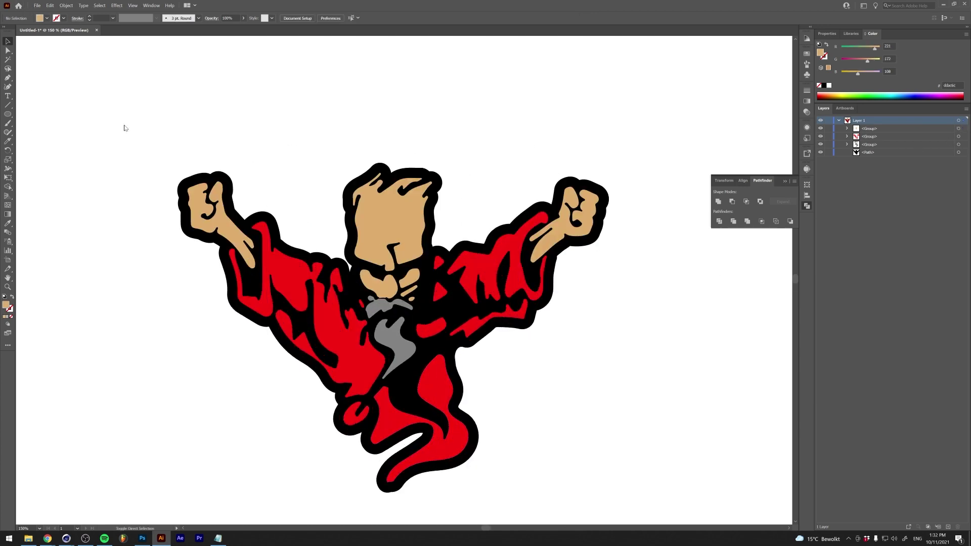
key(ctrl+shift+s)
key(ctrl+shift+n)
Name the new folder '18' and create a 'Project File' subfolder inside it.
text(18)
key(Return)
key(Return)
key(ctrl+shift+n)
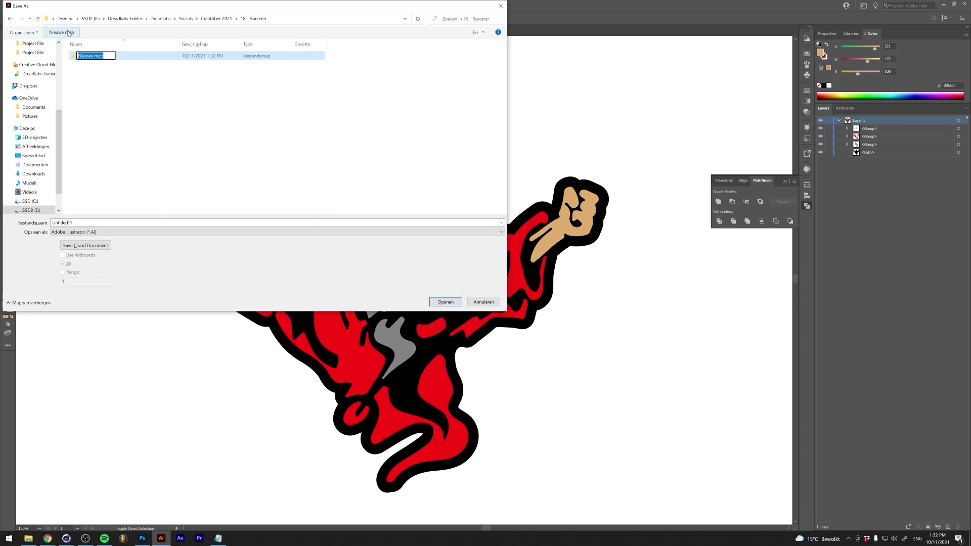
text(Project File)
key(Return)
key(Return)
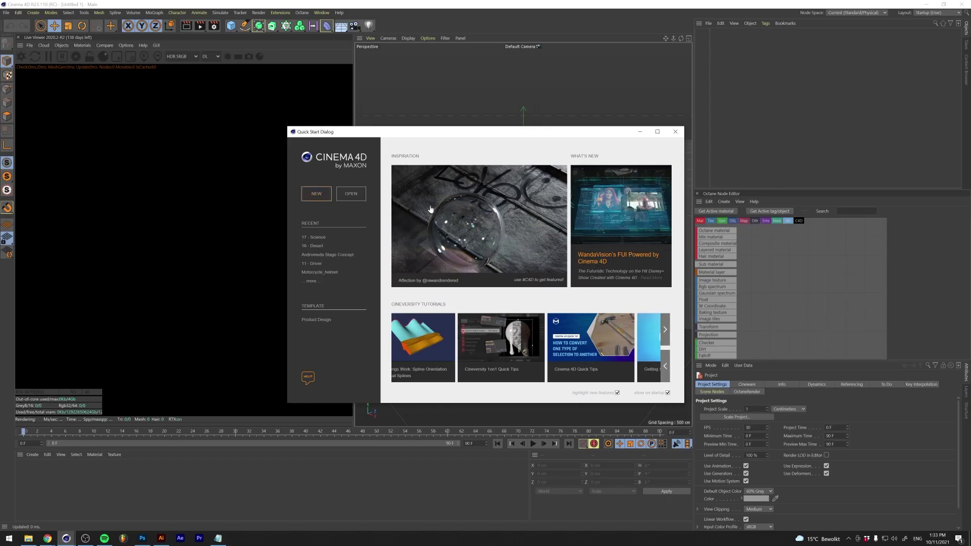
Open the traced wizard logo .ai spline in a new scene and expand its paths.
click(316, 193)
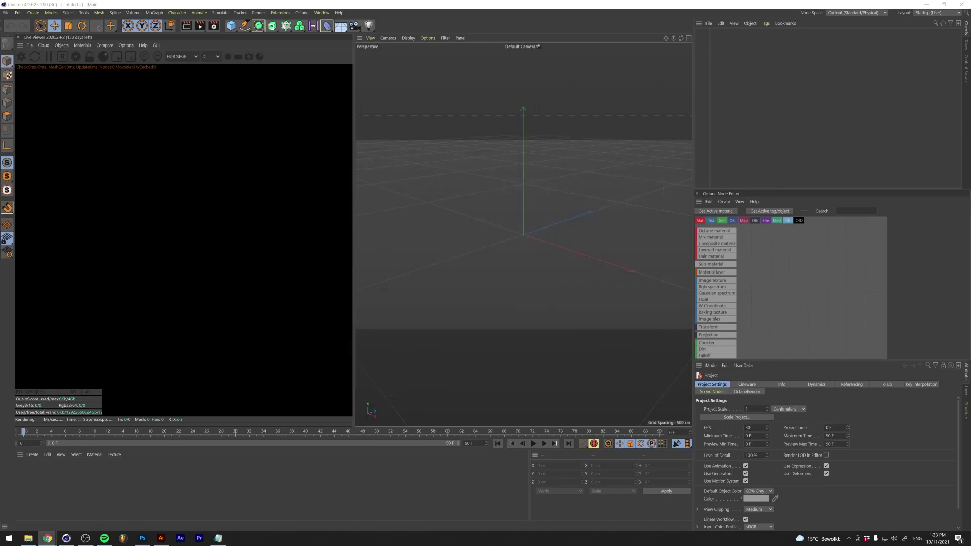
key(ctrl+o)
double_click(142, 64)
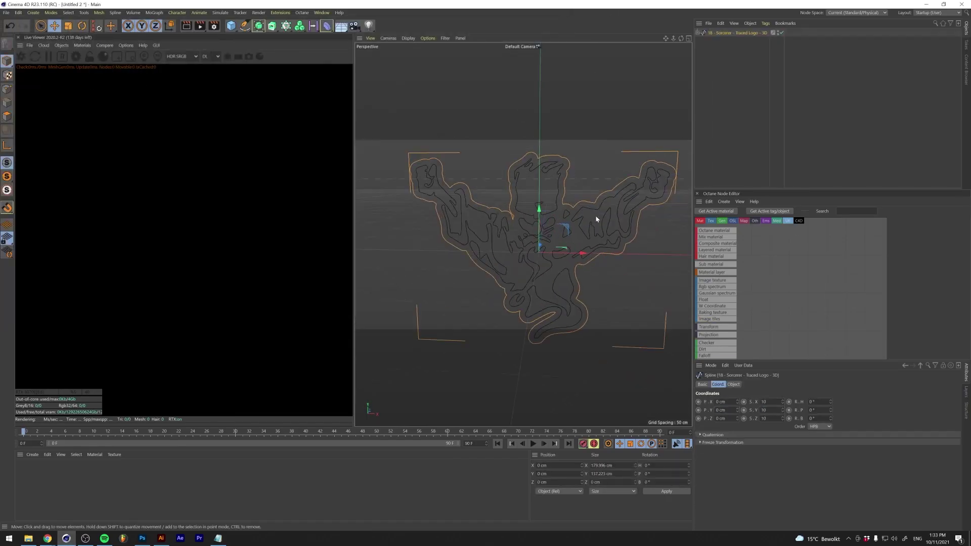
click(596, 217)
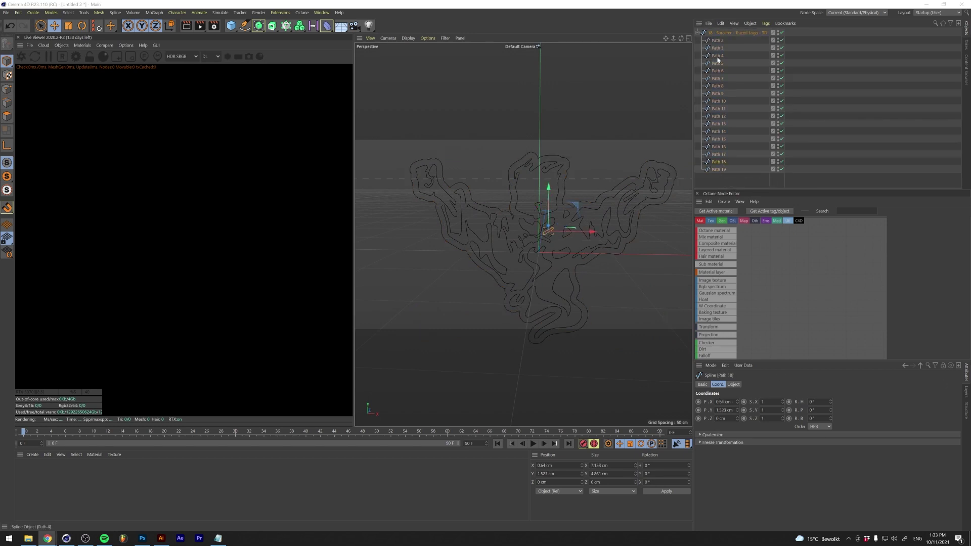
Group Paths 2–3 and Paths 4–12 under new nulls.
click(717, 40)
shift+click(717, 48)
key(alt+g)
click(717, 48)
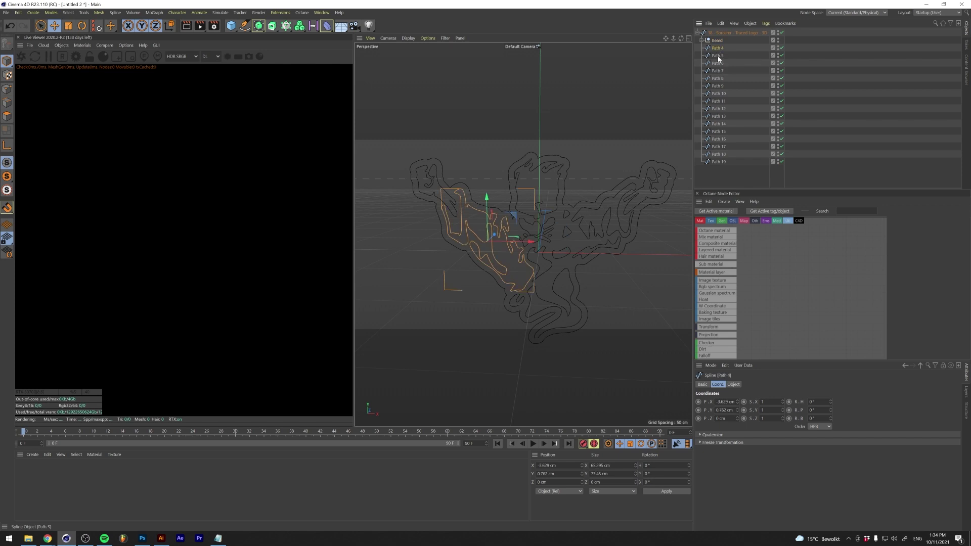
shift+click(719, 64)
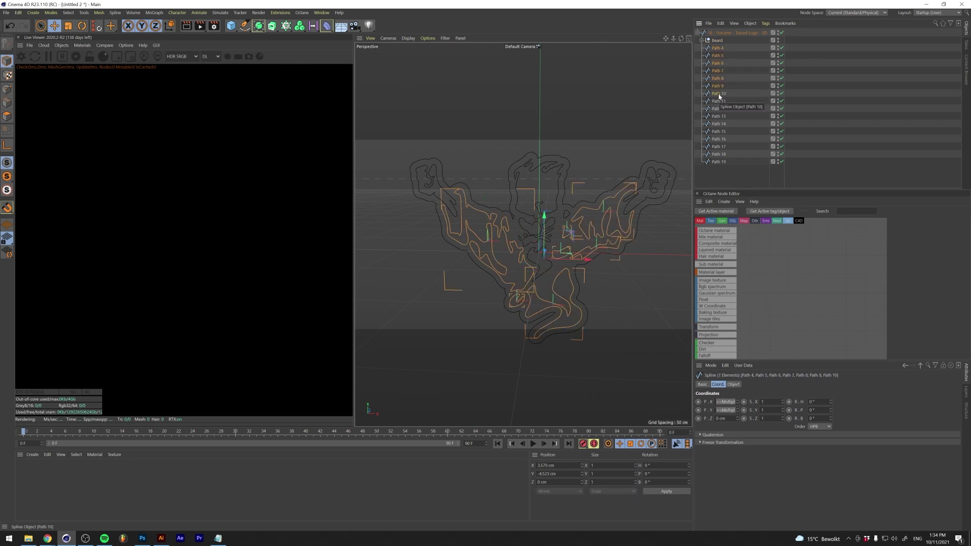
click(151, 542)
click(66, 539)
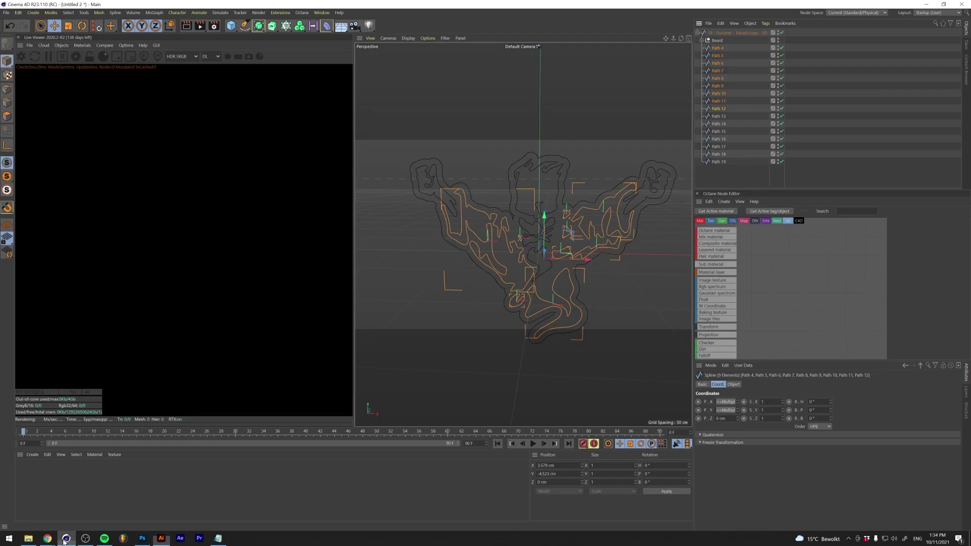
key(alt+g)
Name the robe group 'Robe', group Paths 13–19, and rename the outline spline 'Back'.
text(Robe)
key(Return)
click(719, 55)
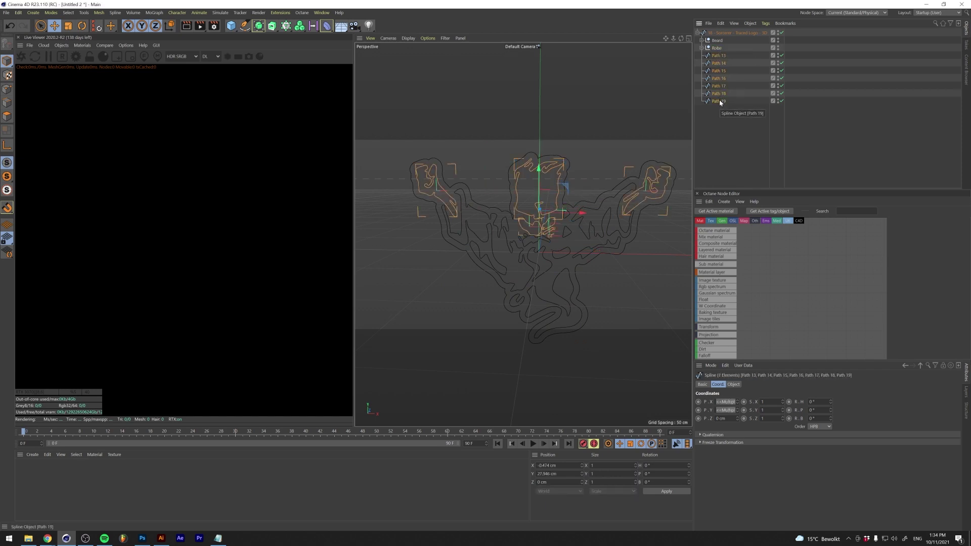
key(alt+g)
click(717, 33)
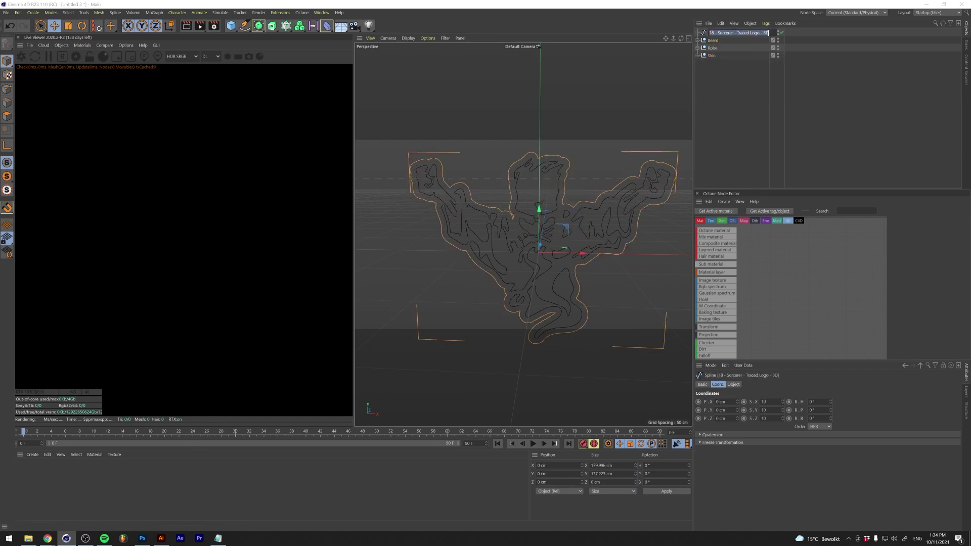
text(Back)
key(Return)
Extrude the Back outline 0.2 cm deep with a rounded cap bevel.
alt+click(272, 25)
click(749, 384)
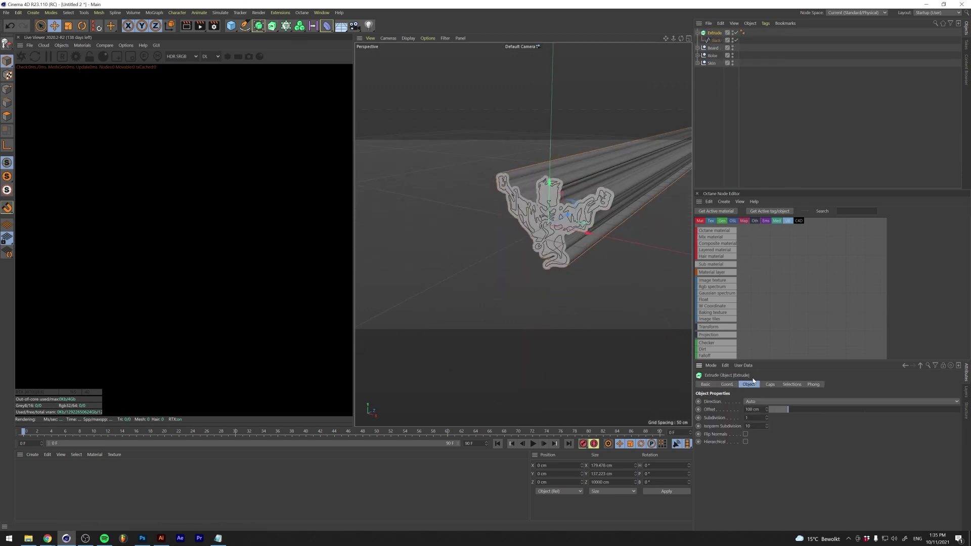
drag(779, 409, 768, 410)
scroll(512, 273, up, 2)
scroll(511, 273, up, 3)
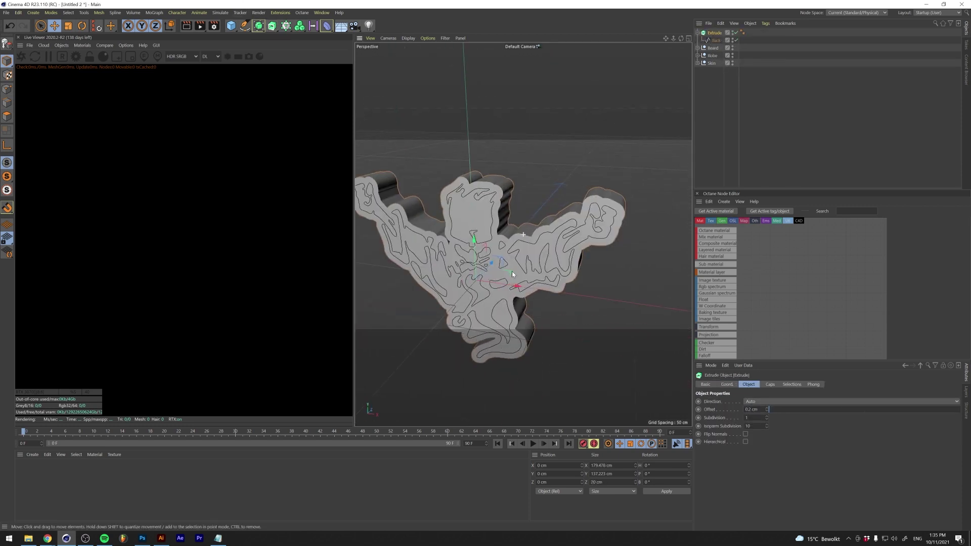
click(769, 385)
drag(763, 443, 774, 439)
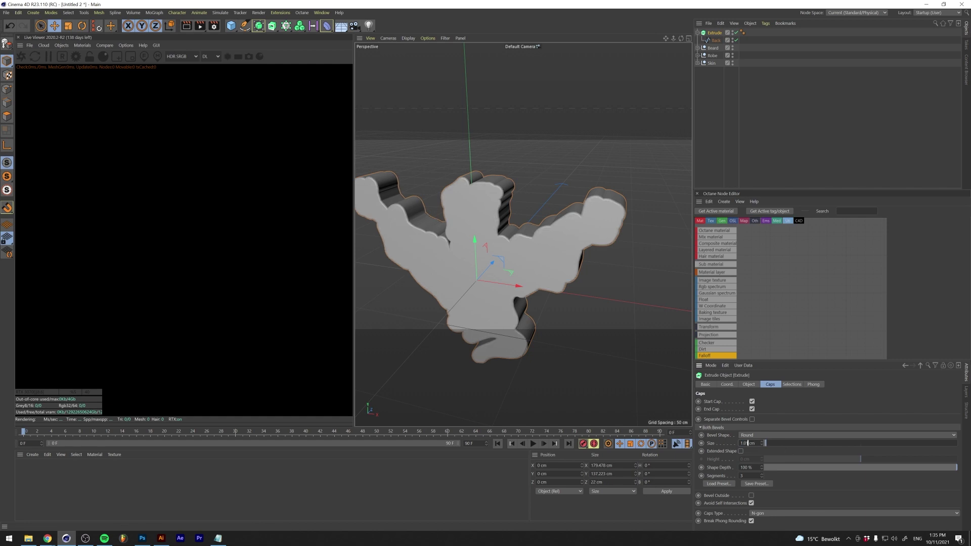
text(2)
key(Return)
key(ctrl+z)
key(ctrl+z)
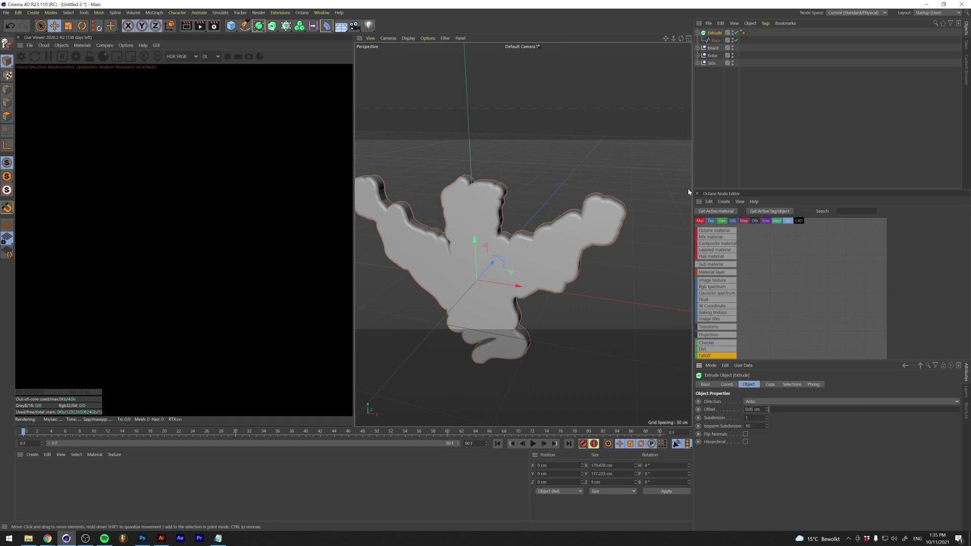
key(ctrl+z)
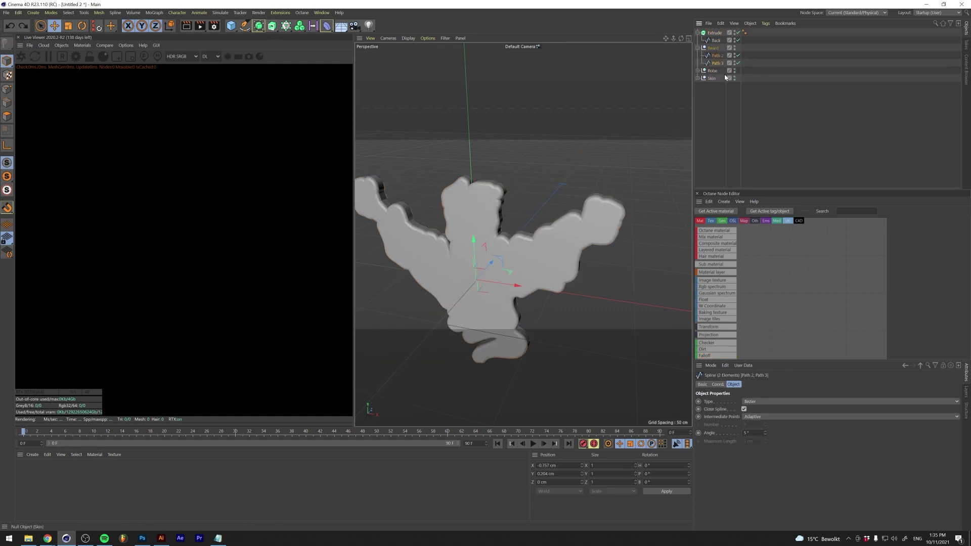
Wrap each beard path in its own Extrude and give them a 0.15 cm bevel.
alt+click(273, 25)
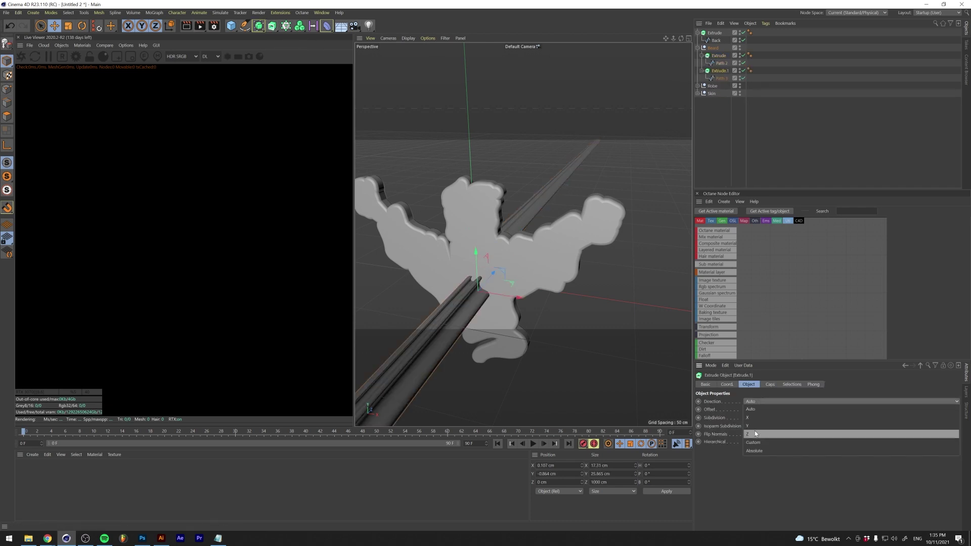
alt+drag(657, 405, 505, 243)
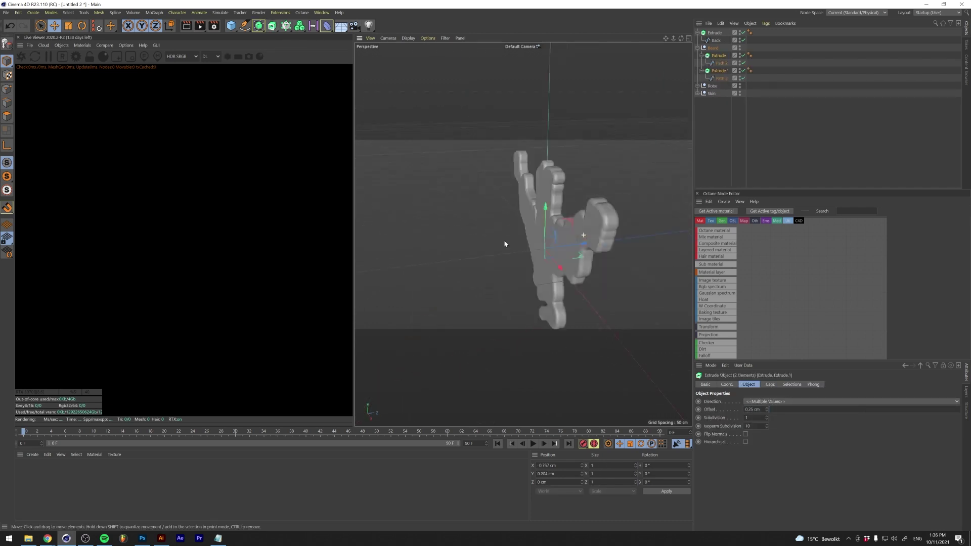
shift+click(716, 61)
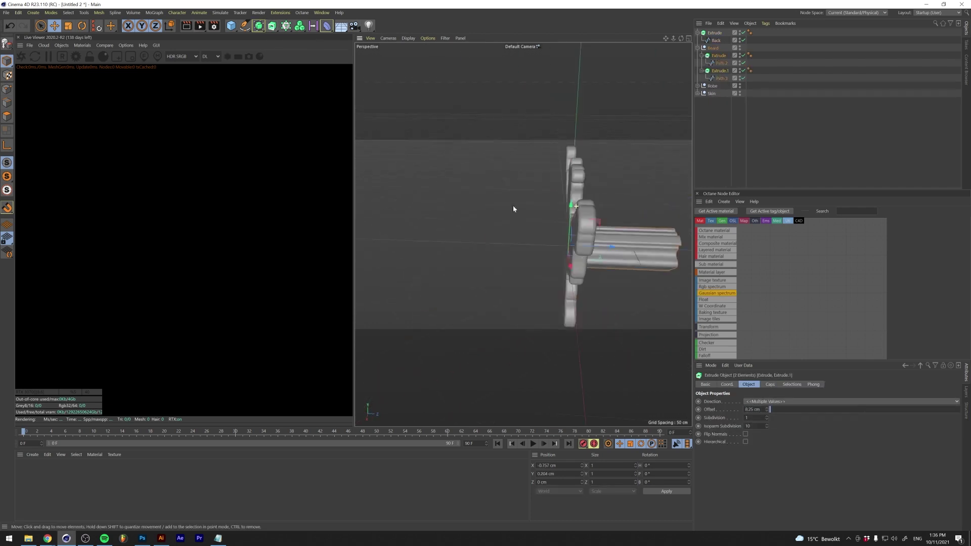
mouse_move(513, 205)
alt+mouse_down()
mouse_move(518, 253)
mouse_move(666, 402)
alt+mouse_up()
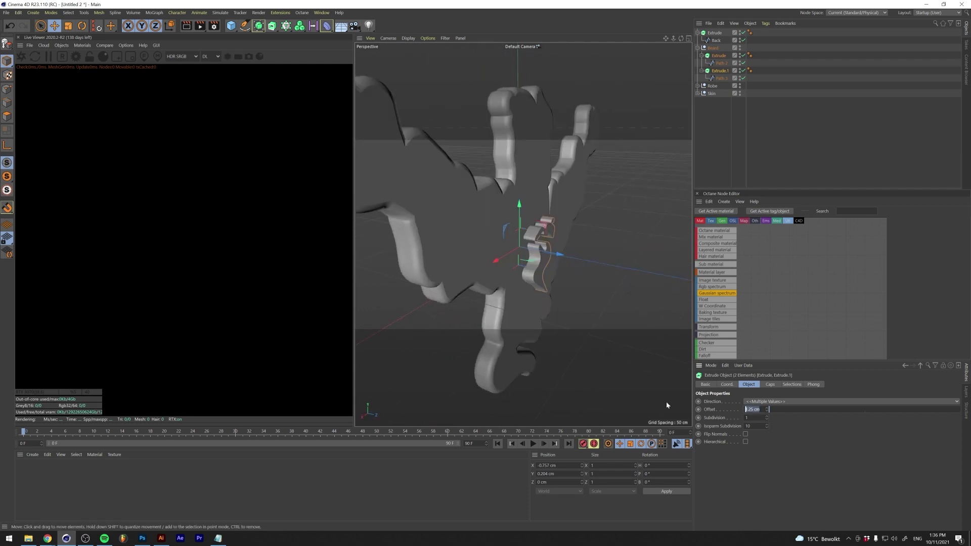
click(770, 384)
drag(762, 443, 762, 438)
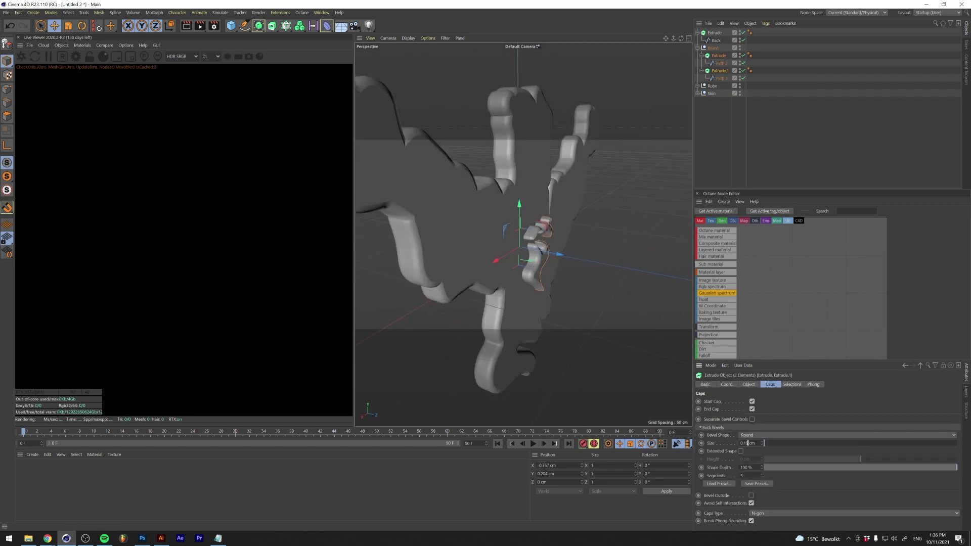
Re-enter the beard extrusion depth and set the beard bevel to 0.25 cm.
click(748, 384)
double_click(753, 409)
text(0)
key(Return)
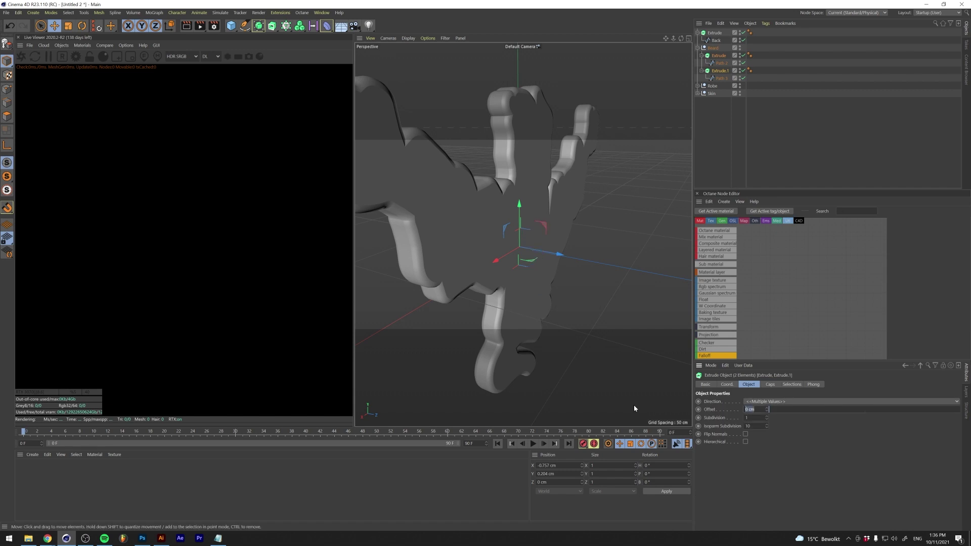
click(770, 384)
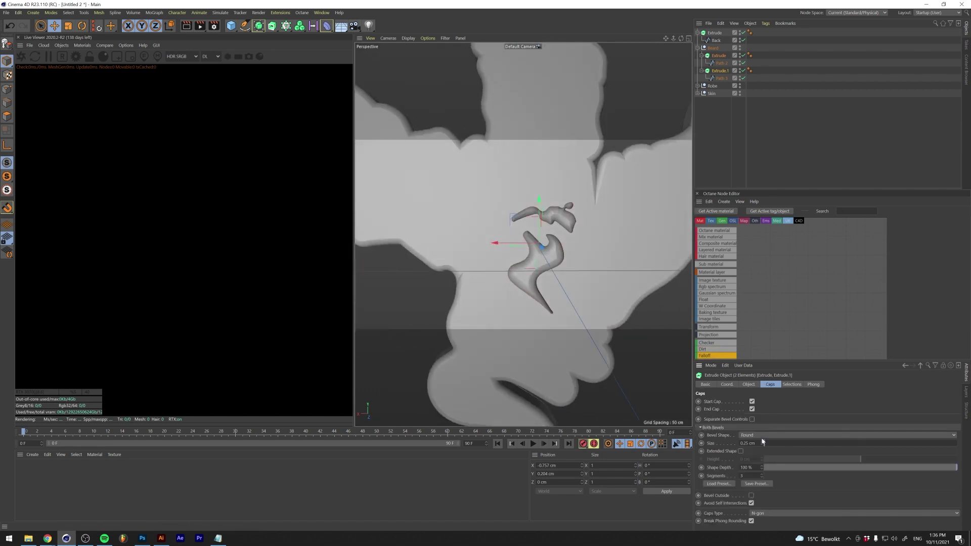
drag(762, 443, 765, 441)
click(748, 384)
Select all nine robe extrusions and give them a 0.25 cm cap bevel.
click(701, 86)
click(719, 93)
shift+click(721, 184)
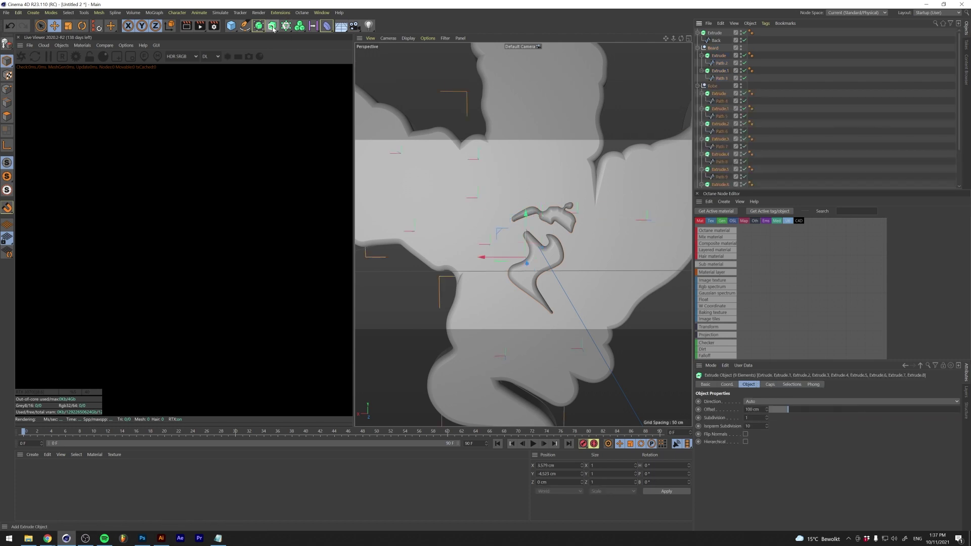
drag(767, 409, 766, 421)
key(ctrl+z)
click(719, 71)
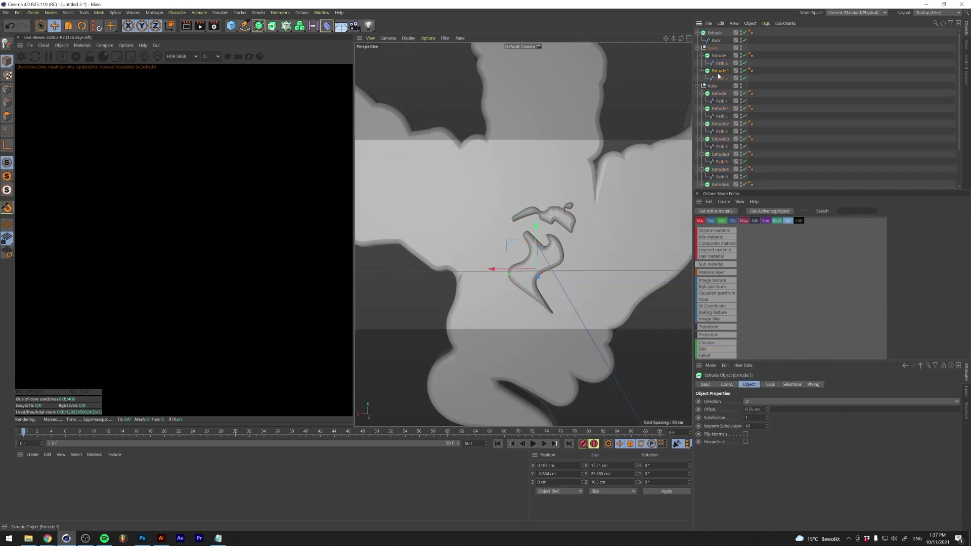
ctrl+click(701, 108)
click(719, 93)
shift+click(720, 154)
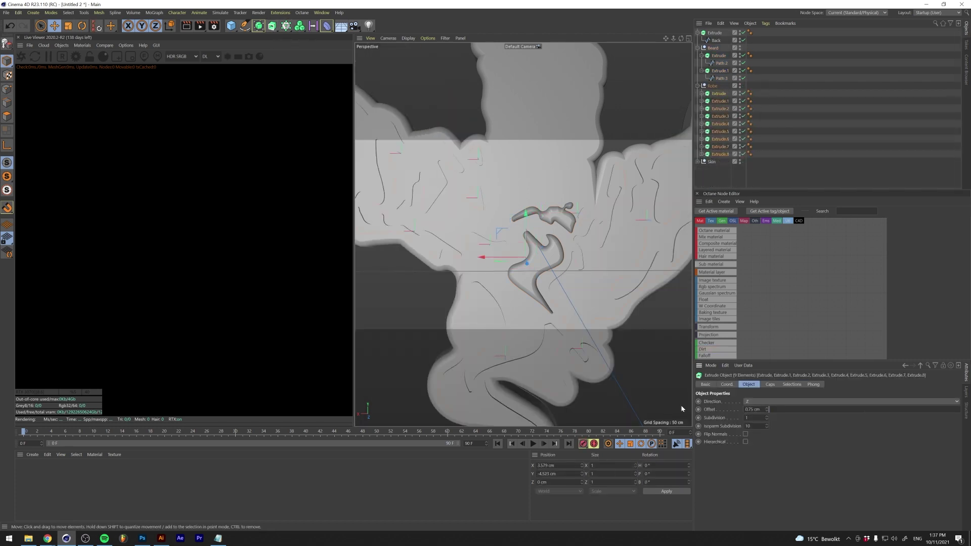
click(770, 384)
click(763, 443)
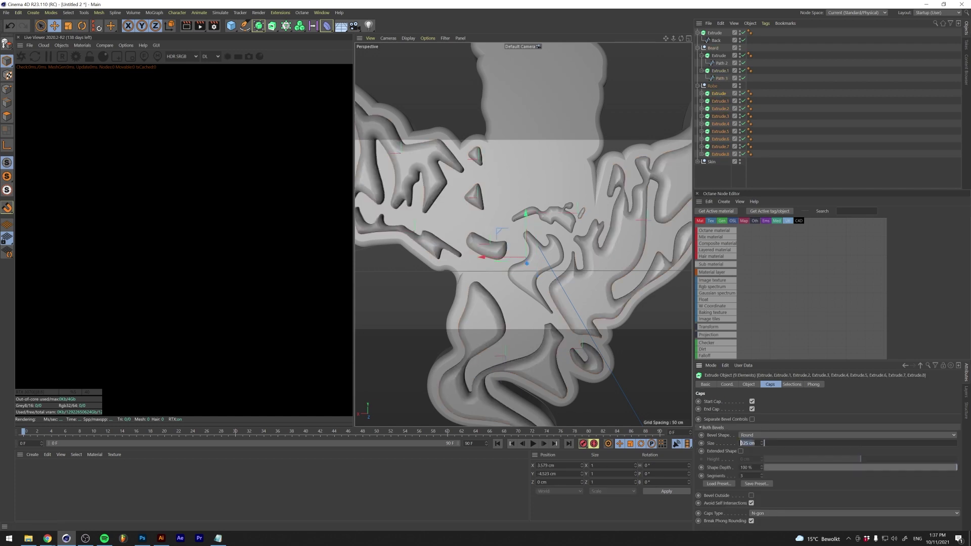
key(Return)
Reduce the skin extrusions' depth to a shallow relief.
click(698, 162)
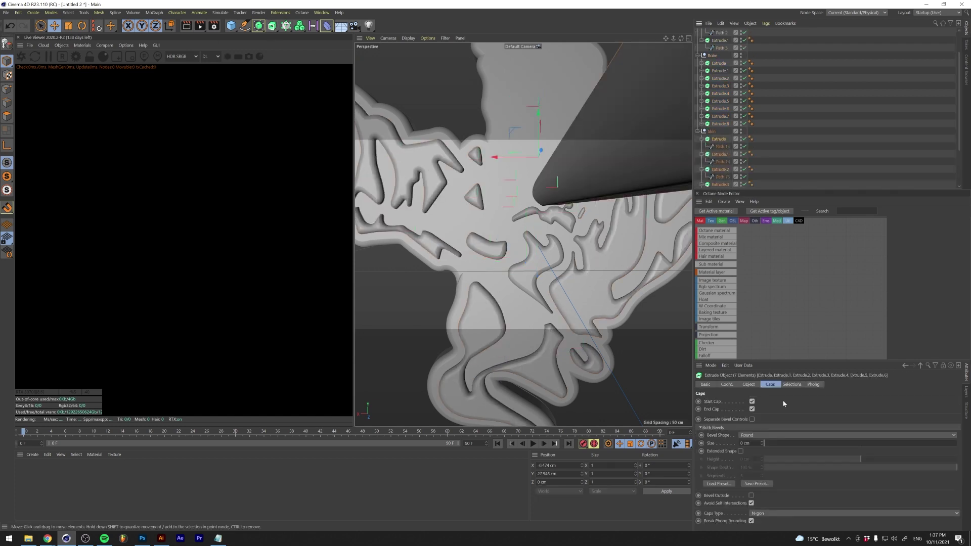
click(749, 384)
drag(788, 410, 771, 409)
click(771, 384)
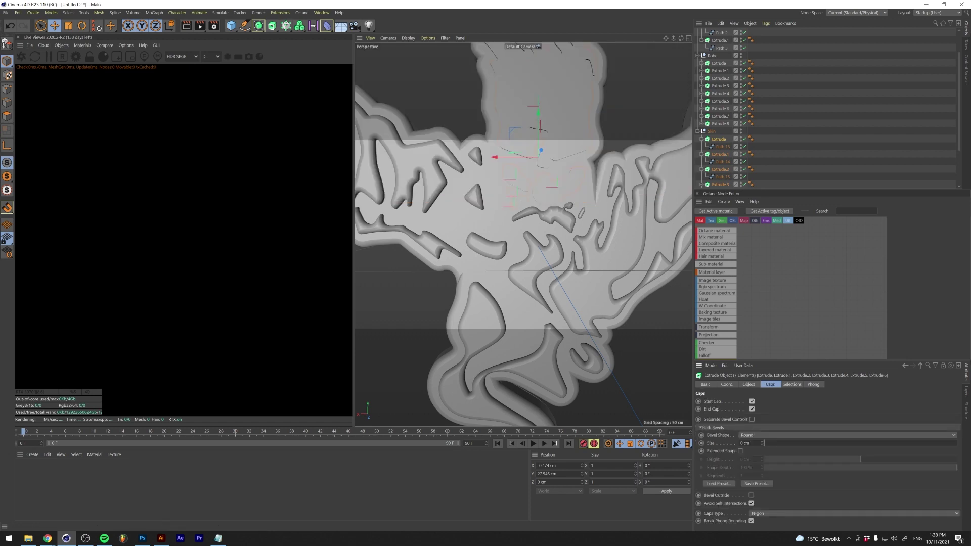
scroll(502, 226, down, 5)
scroll(534, 221, up, 2)
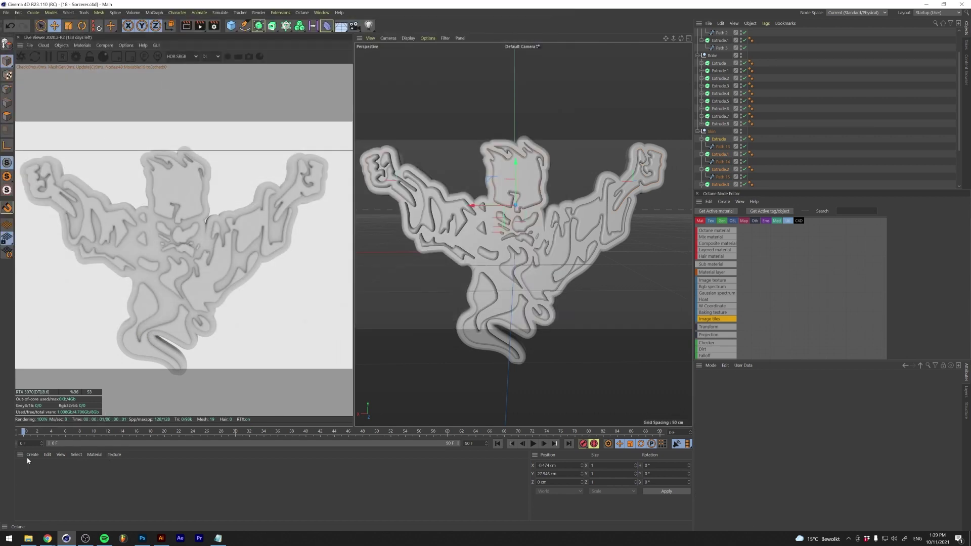
Open the material creation options.
click(31, 455)
Create an Octane Glossy material and feed a white imperfection ImageTexture into its Roughness.
click(61, 45)
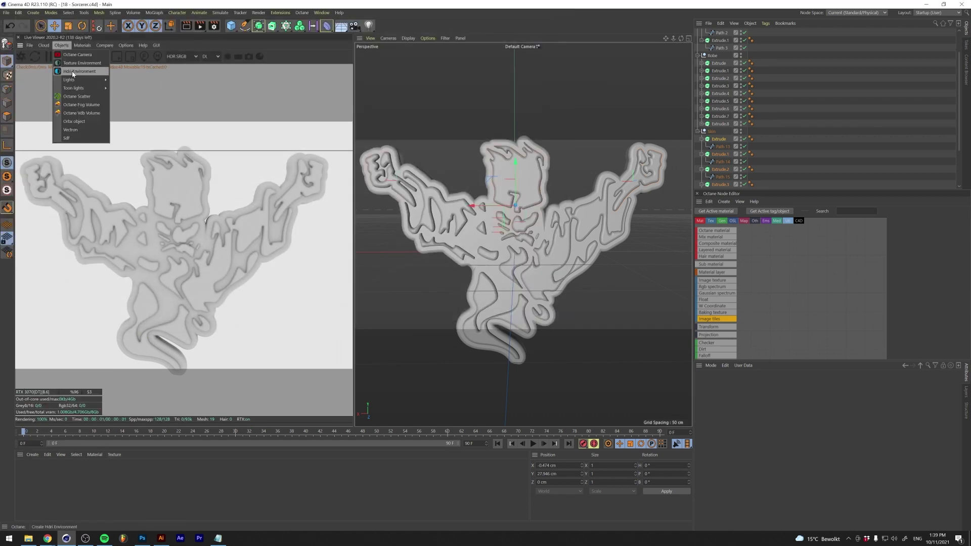
click(90, 63)
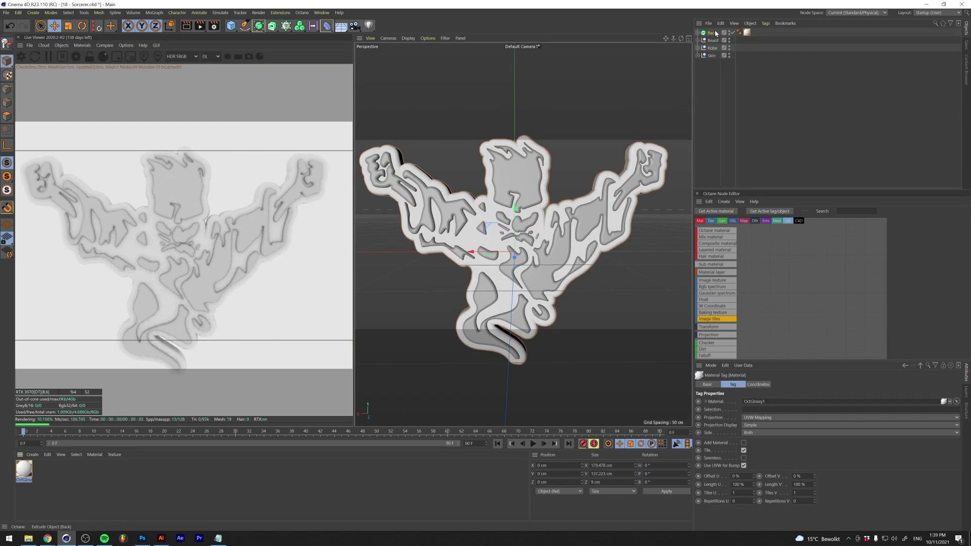
double_click(809, 316)
click(360, 51)
drag(712, 279, 838, 280)
click(129, 27)
double_click(119, 88)
double_click(116, 65)
Connect a Simple-mode Gradient node to Diffuse and make its colours yellow.
click(774, 276)
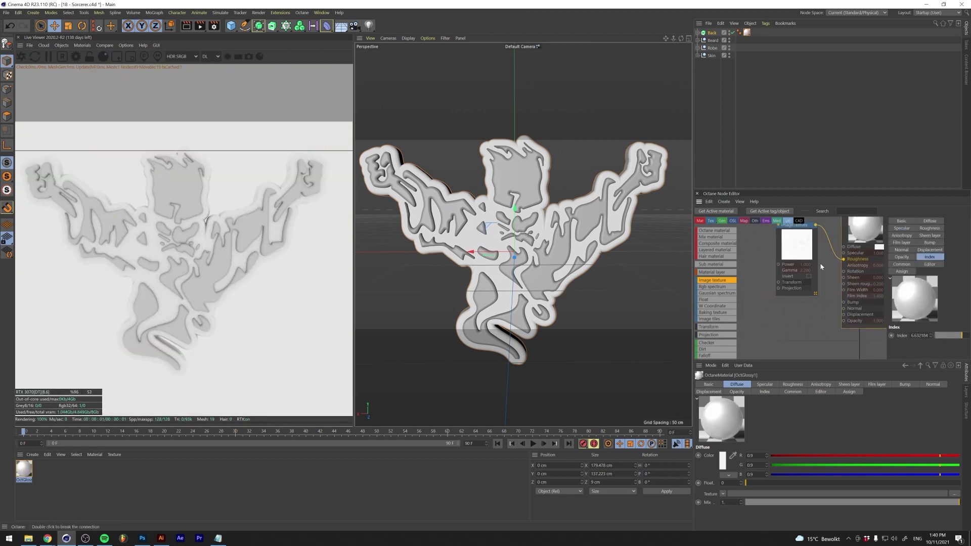
scroll(717, 331, down, 2)
text(grad)
mouse_move(707, 247)
mouse_down()
mouse_move(800, 282)
mouse_move(828, 253)
mouse_up()
click(938, 238)
click(923, 246)
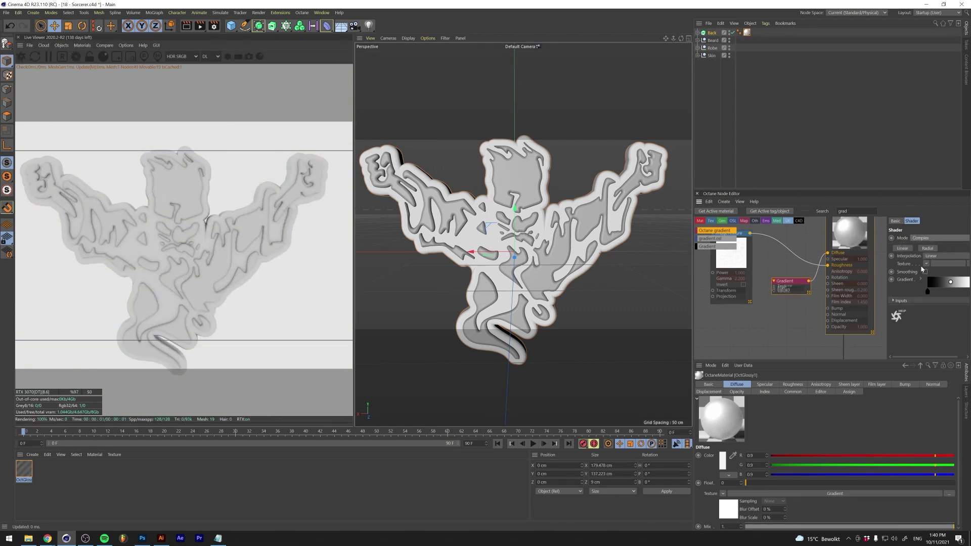
click(924, 237)
click(923, 232)
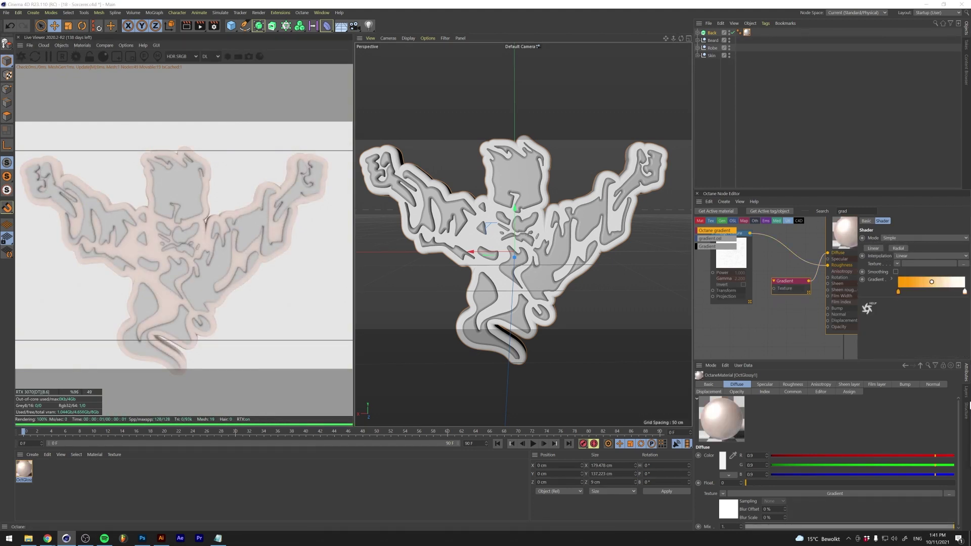
click(716, 211)
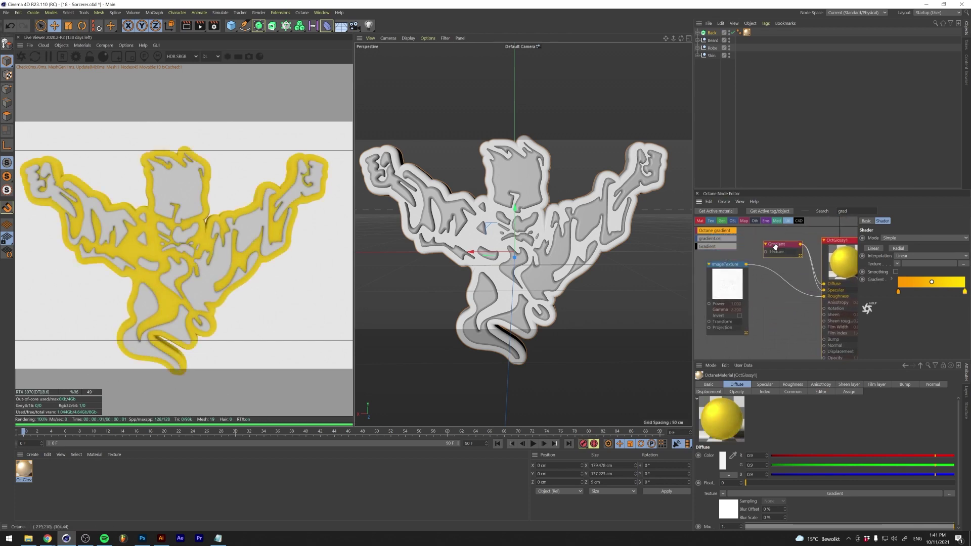
Merge the lighting and background scene setup file into the project.
key(ctrl+shift+o)
click(35, 116)
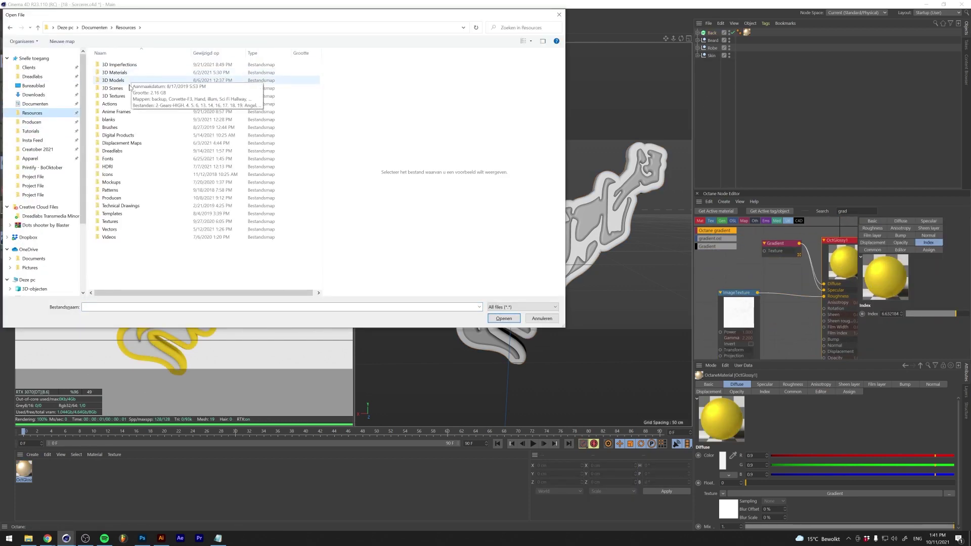
double_click(119, 71)
click(700, 33)
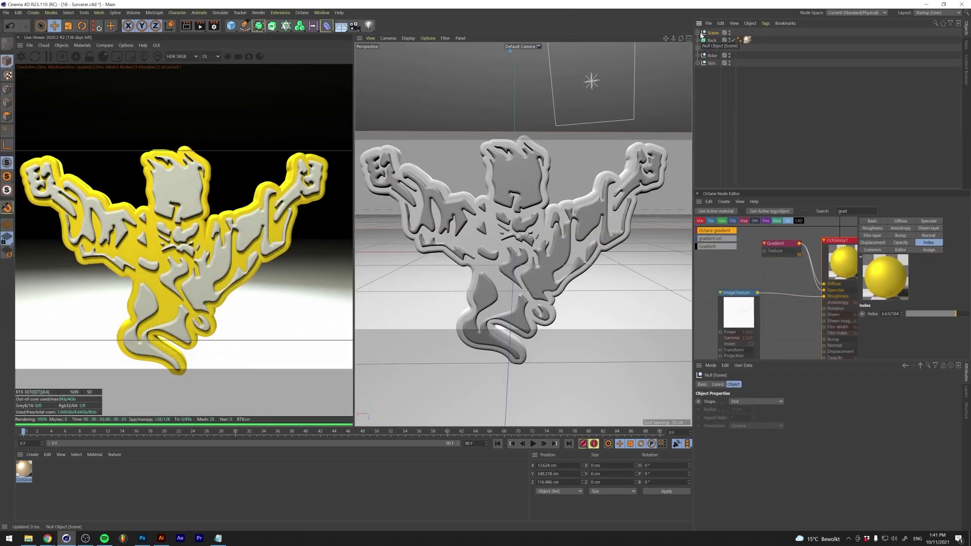
Apply a new black OctGlossy2 material to the Plane, then add and activate an Octane camera.
click(82, 45)
click(172, 91)
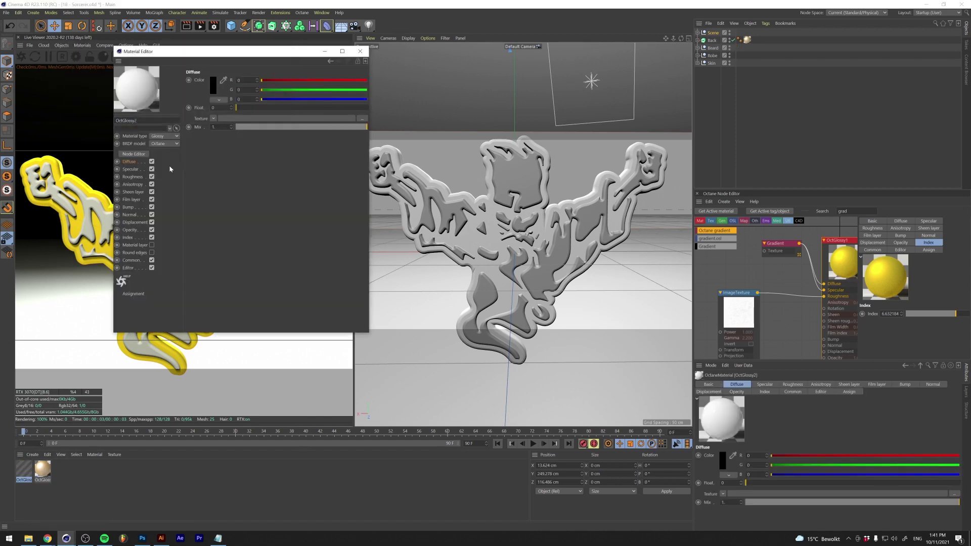
click(359, 51)
click(700, 33)
drag(24, 469, 767, 93)
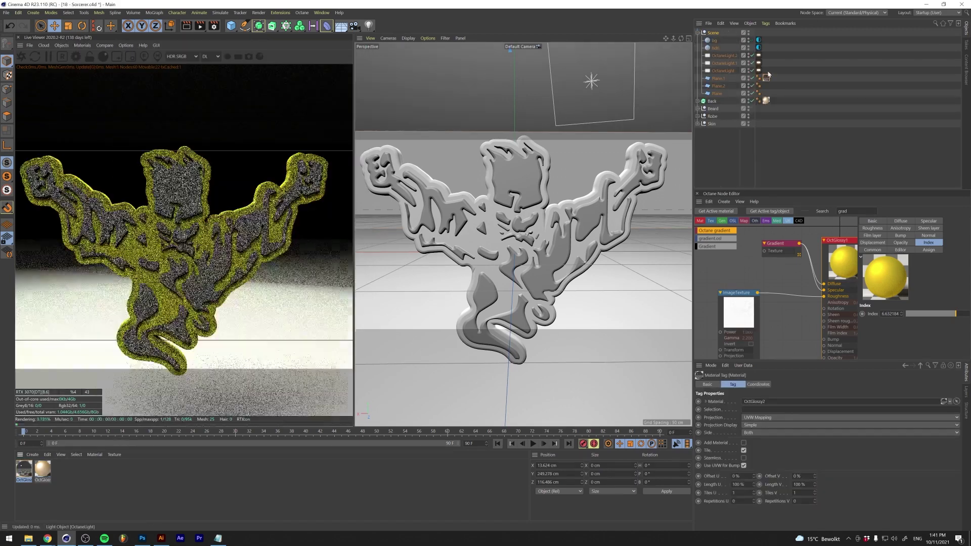
click(61, 45)
click(73, 51)
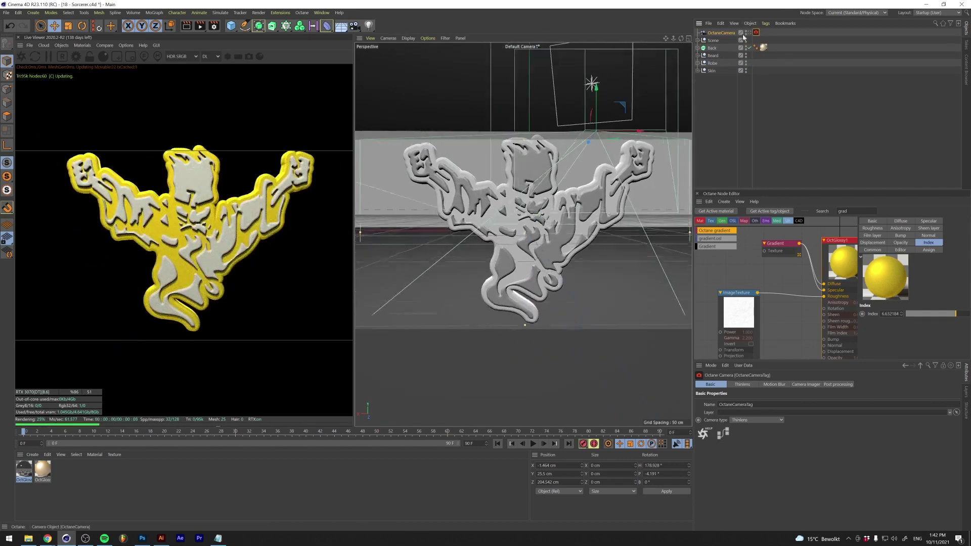
Orbit the camera onto the figure and lower OctGlossy2's roughness for a reflective floor.
alt+drag(518, 229, 630, 143)
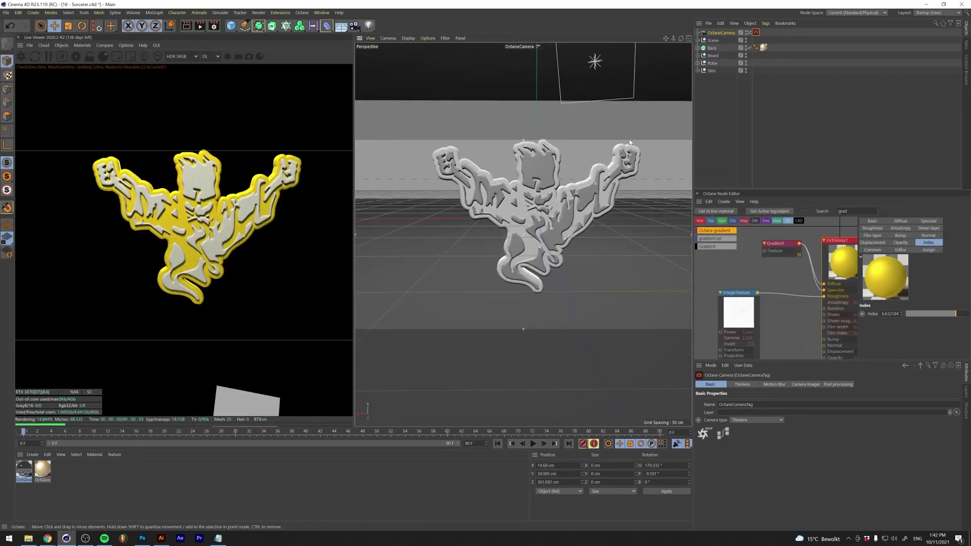
click(716, 41)
double_click(24, 470)
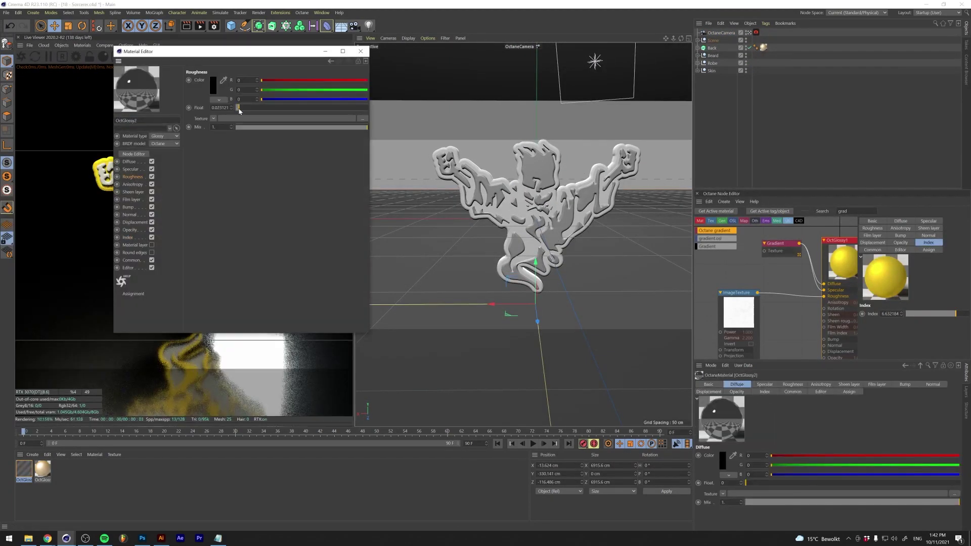
click(360, 51)
Add a Transform and a Gradient node to the gold material's roughness ImageTexture.
click(779, 244)
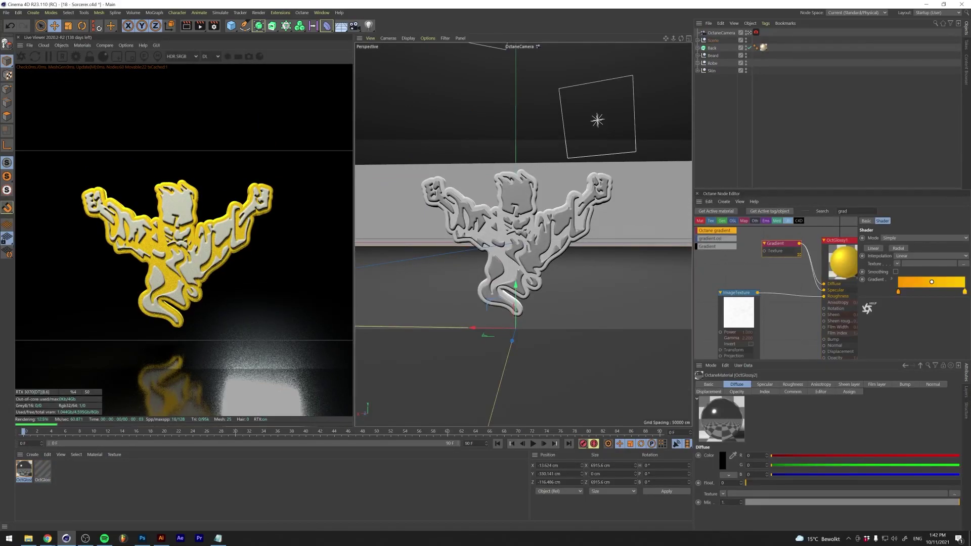
drag(737, 292, 766, 266)
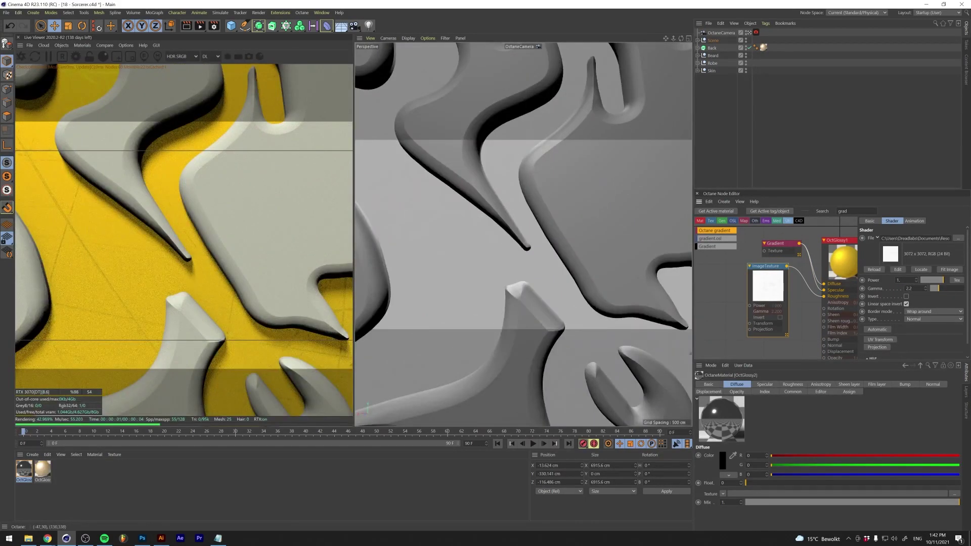
click(881, 340)
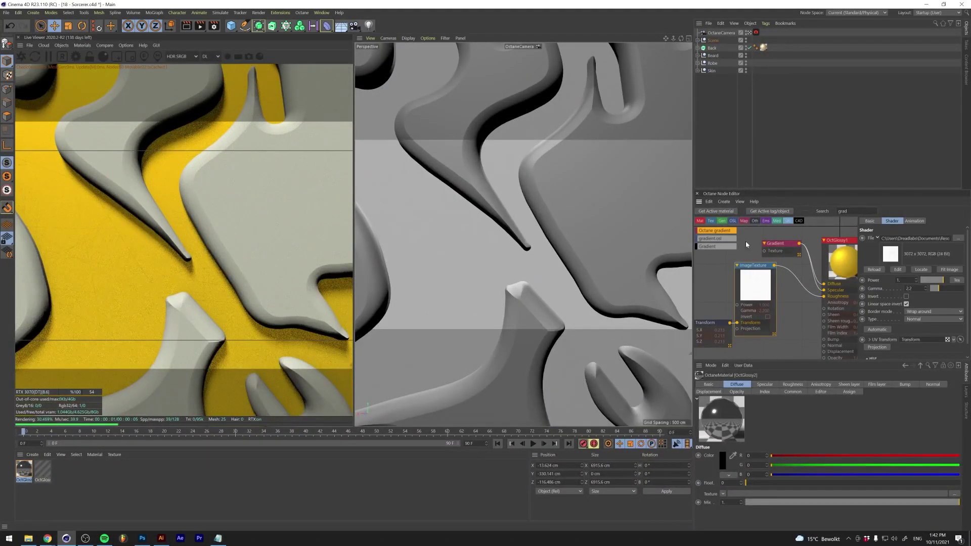
drag(715, 231, 784, 276)
Add another ImageTexture node loaded with the normal map image.
scroll(455, 245, down, 10)
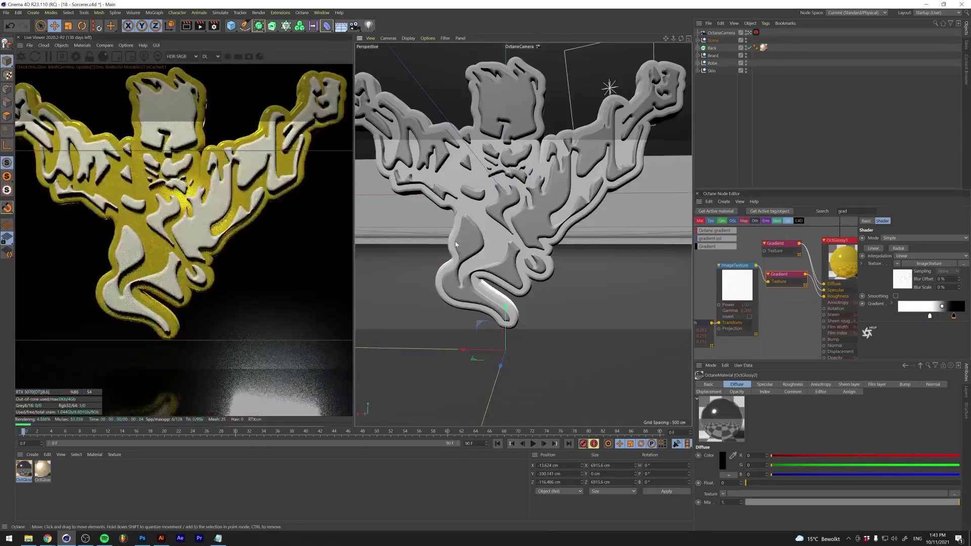
scroll(456, 245, up, 10)
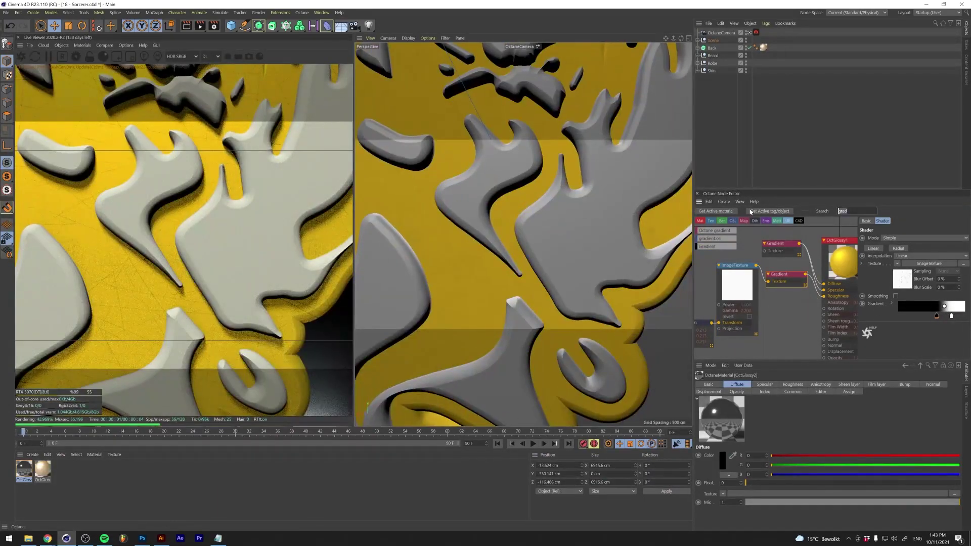
drag(712, 264, 822, 311)
double_click(169, 65)
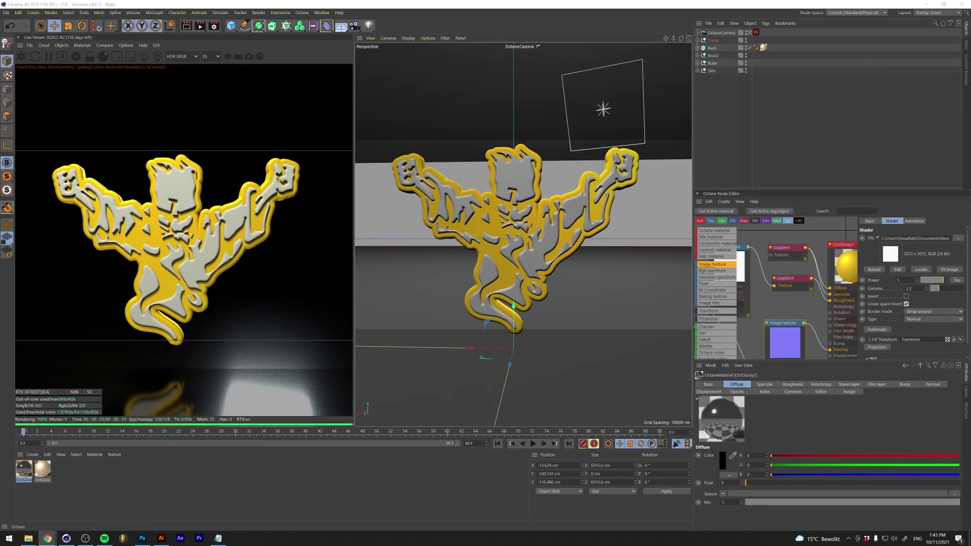
Enable camera post processing with higher glare power, bloom power ~162 and cutoff ~1.63.
click(45, 476)
click(756, 32)
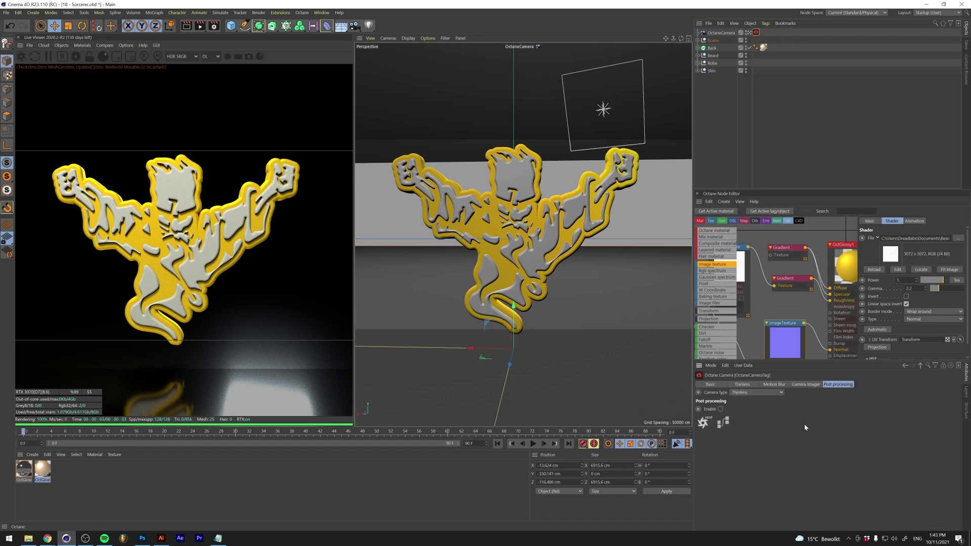
click(721, 409)
drag(830, 434, 891, 435)
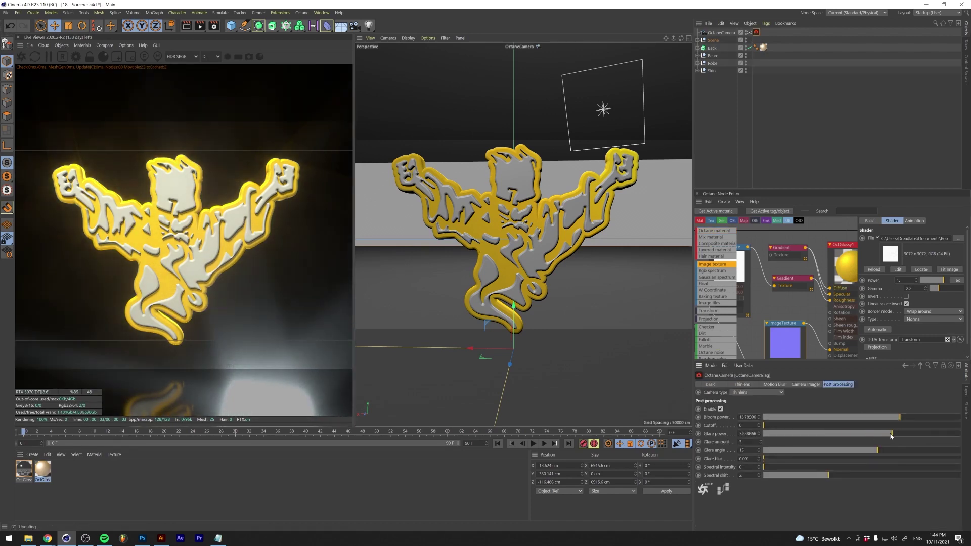
drag(769, 418, 796, 426)
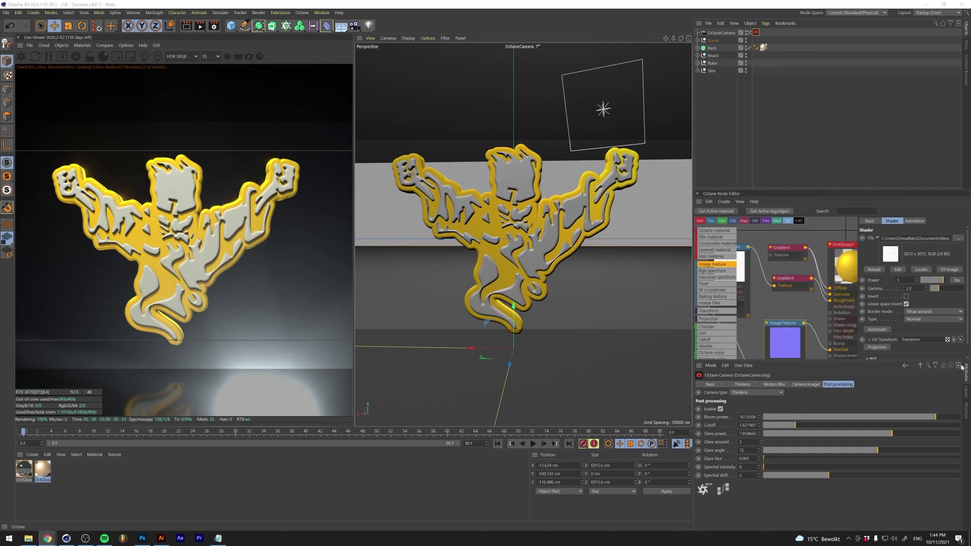
Select the gold material's Gradient node and search the node list for 'grad'.
click(747, 304)
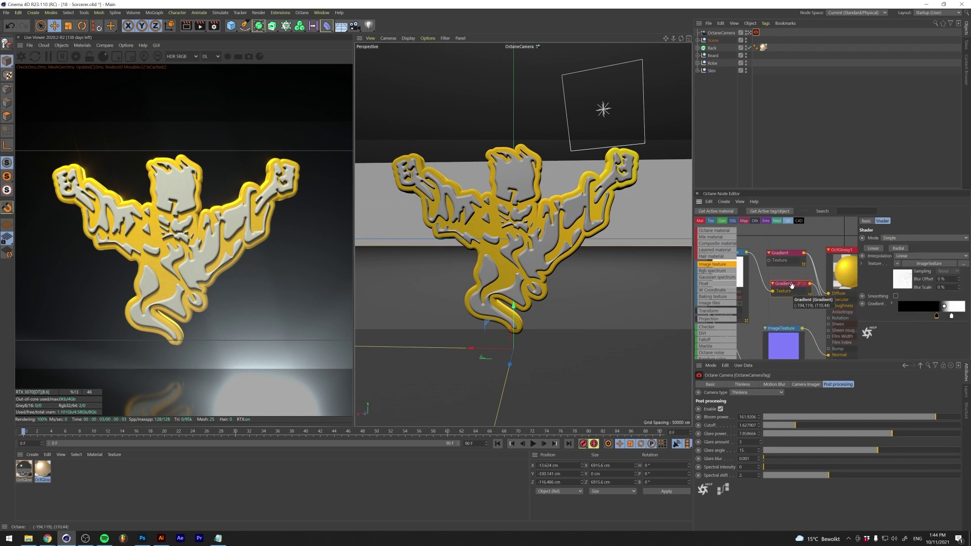
text(grad)
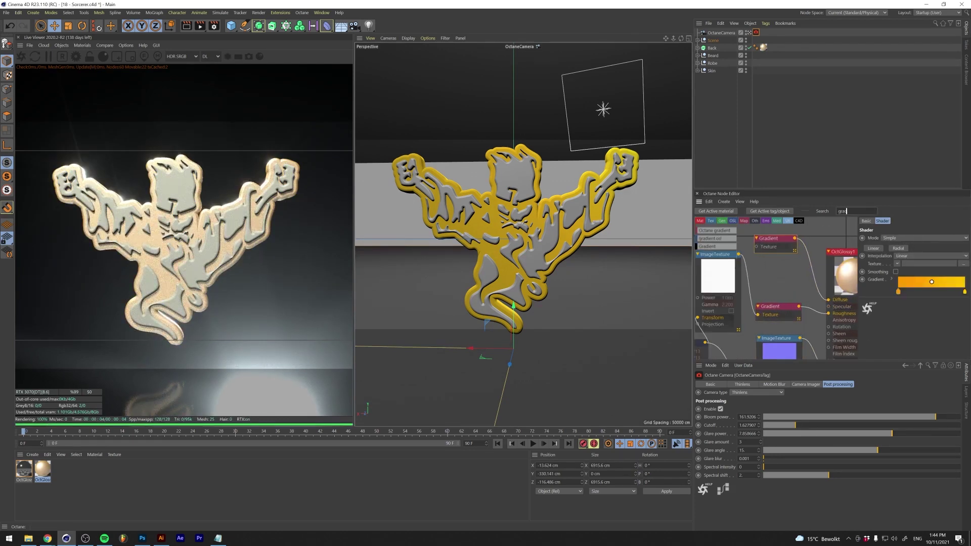
scroll(754, 289, down, 2)
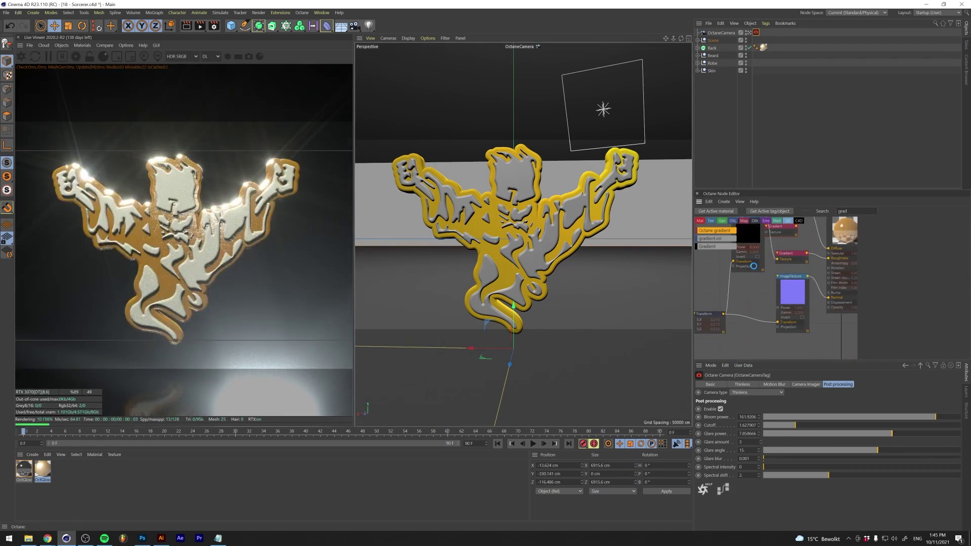
Group all mascot objects under a null and rename it Sorcerer.
click(219, 538)
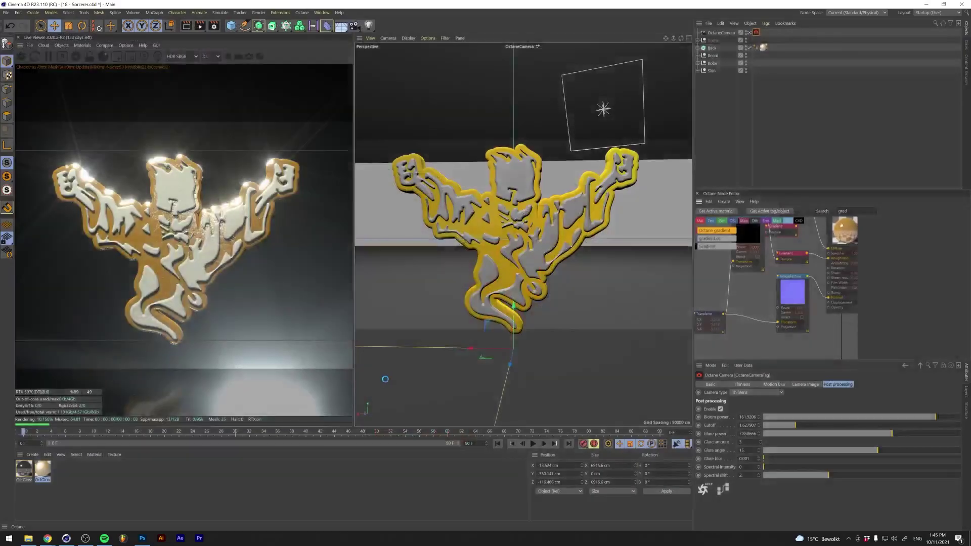
click(145, 540)
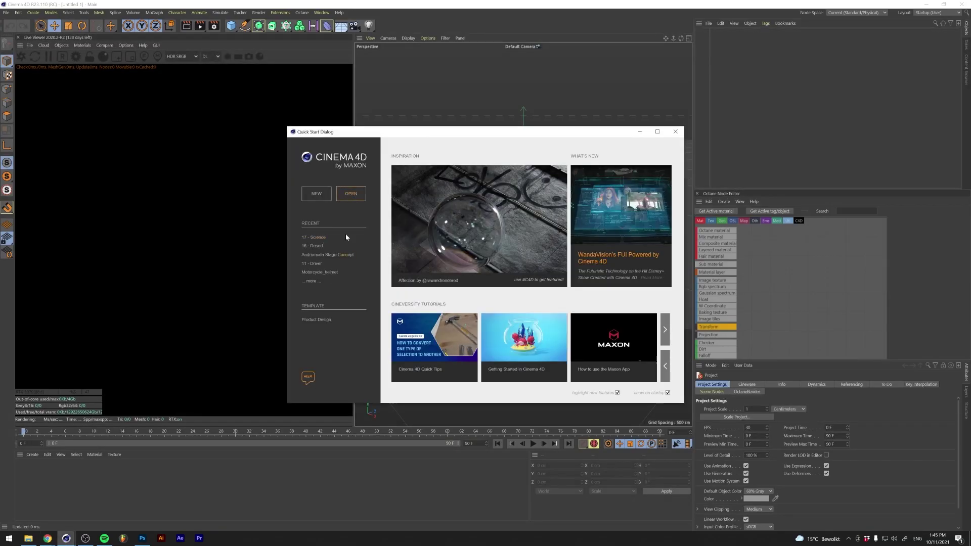
key(ctrl+a)
key(alt+g)
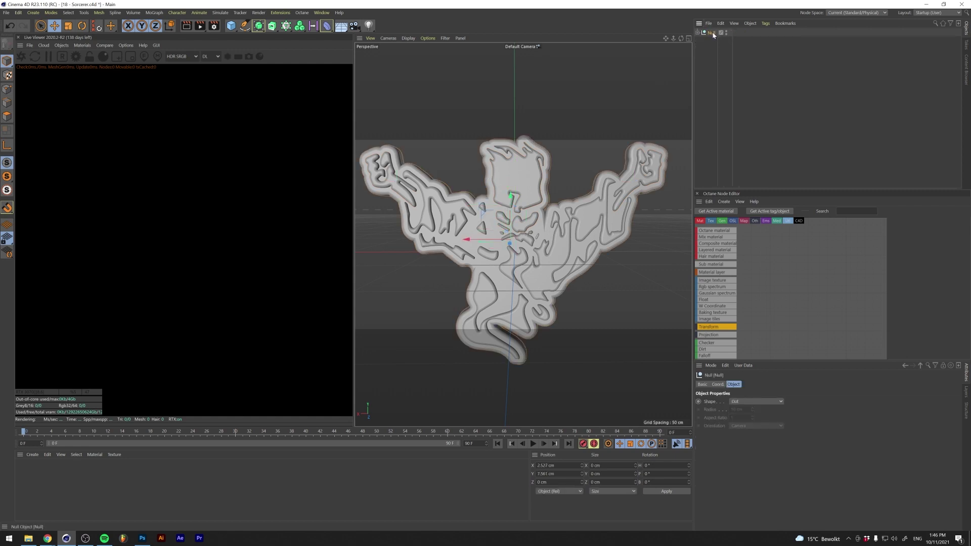
text(er)
key(Return)
Merge the studio scene file from the Resources folder into the project.
key(ctrl+o)
click(32, 88)
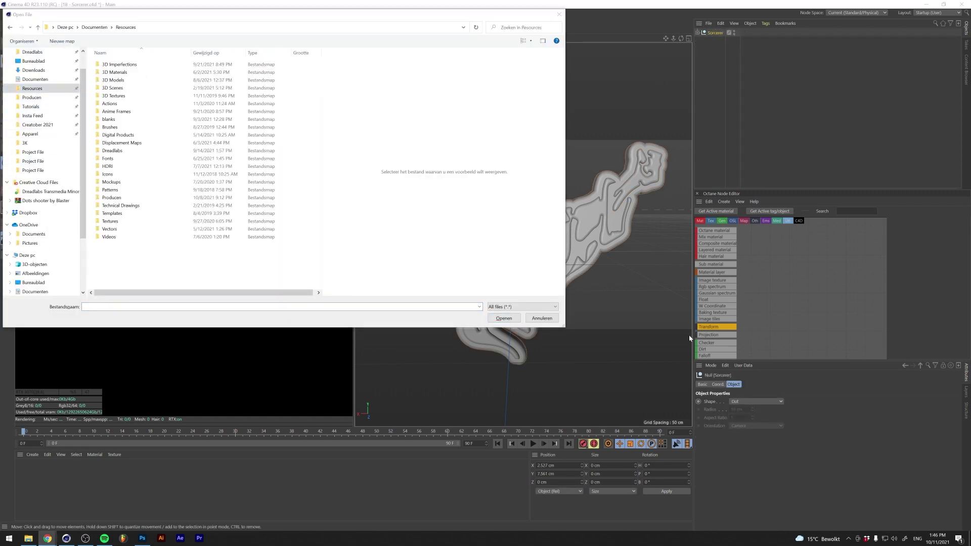
double_click(111, 88)
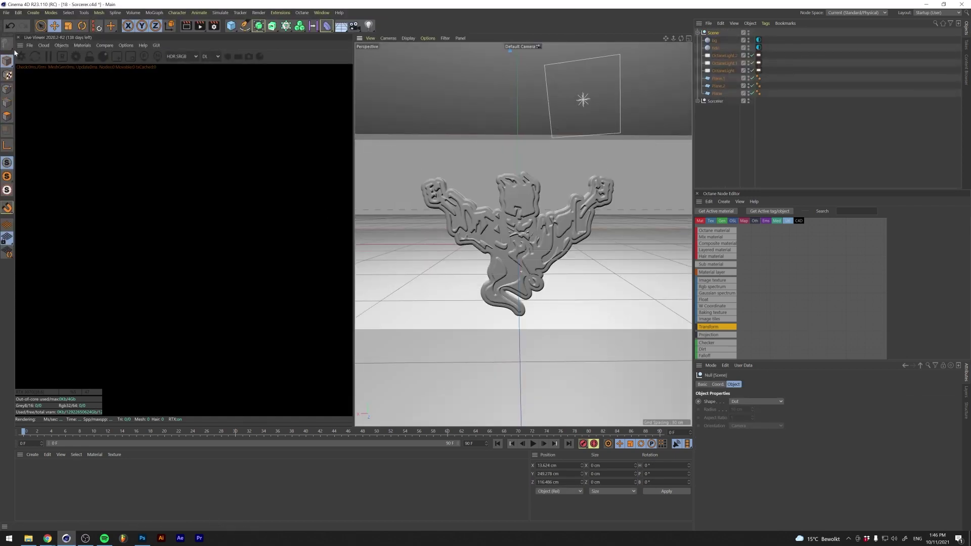
Create two Octane Glossy materials and apply the one named Floor to the ground plane.
click(61, 45)
click(83, 62)
drag(695, 98, 759, 131)
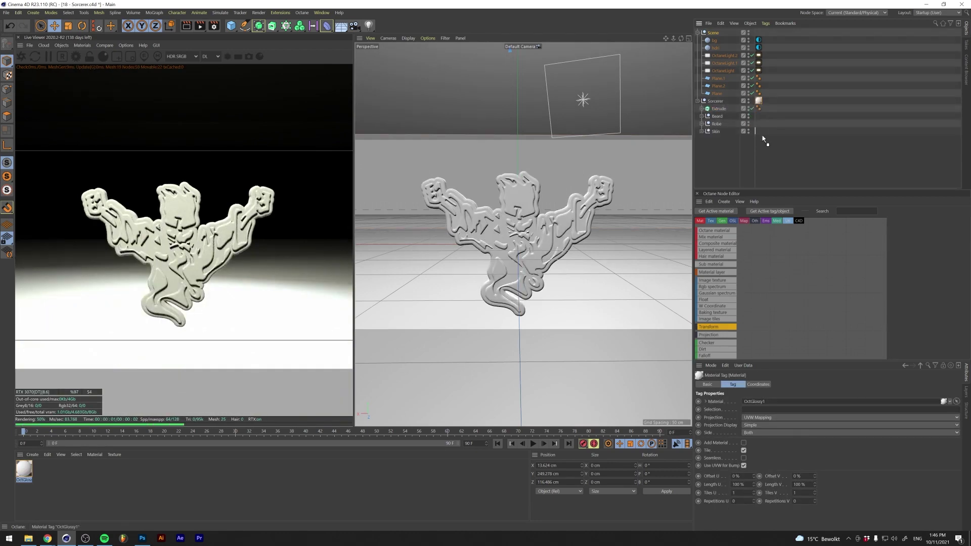
click(82, 45)
click(83, 63)
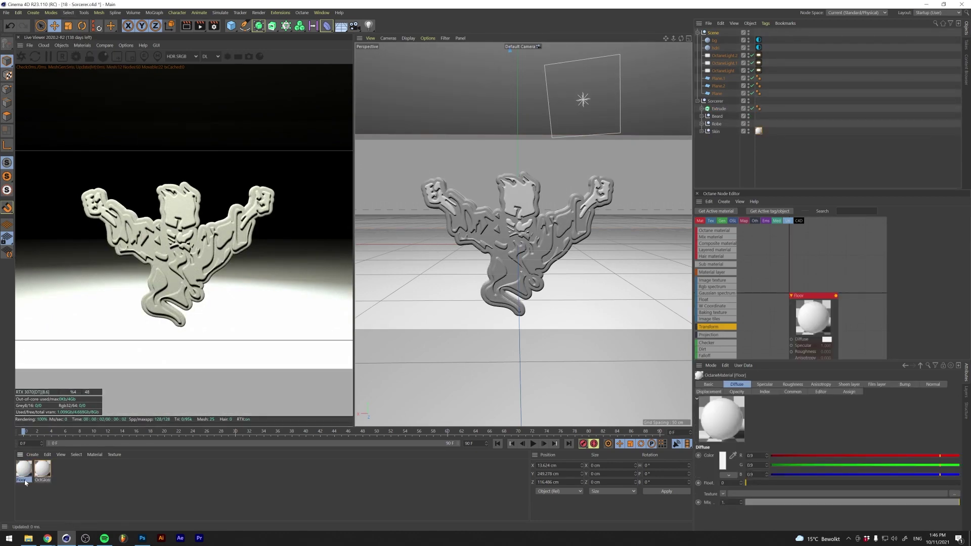
double_click(24, 476)
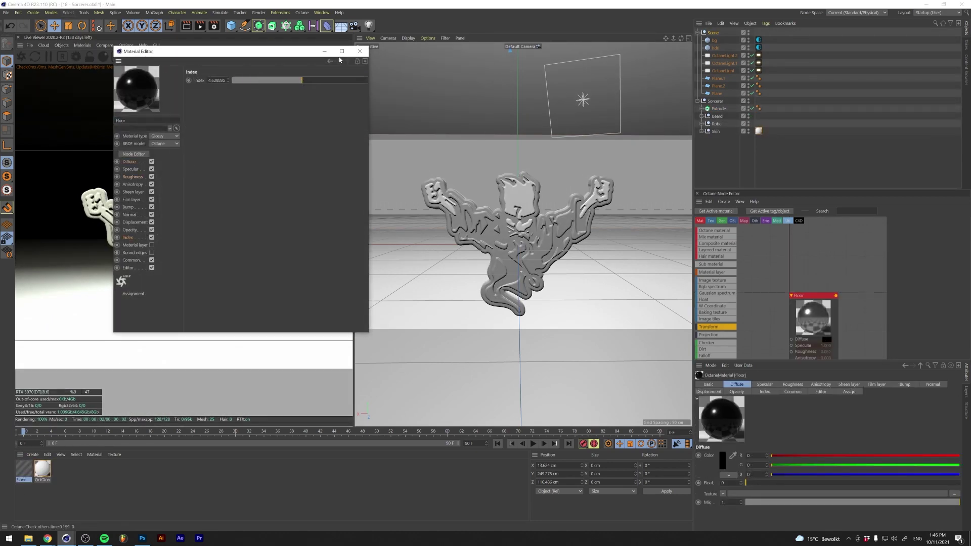
click(360, 51)
drag(24, 470, 717, 93)
In Gold, add a Gradient node on Specular and a yellow RgbSpectrum on Diffuse.
click(42, 471)
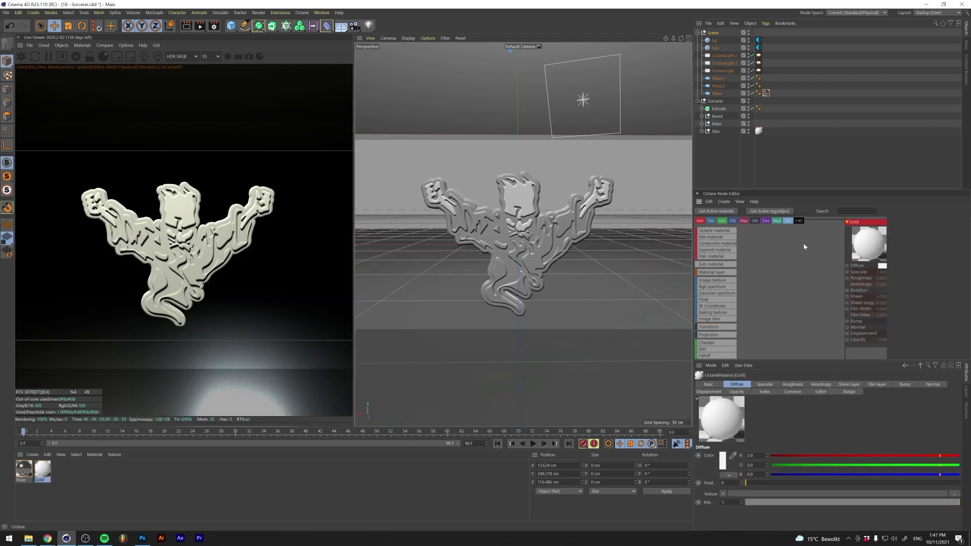
text(gradient)
drag(714, 230, 840, 276)
text(rgb)
mouse_move(715, 230)
mouse_down()
mouse_move(789, 243)
mouse_move(839, 270)
mouse_up()
click(716, 232)
key(ctrl+z)
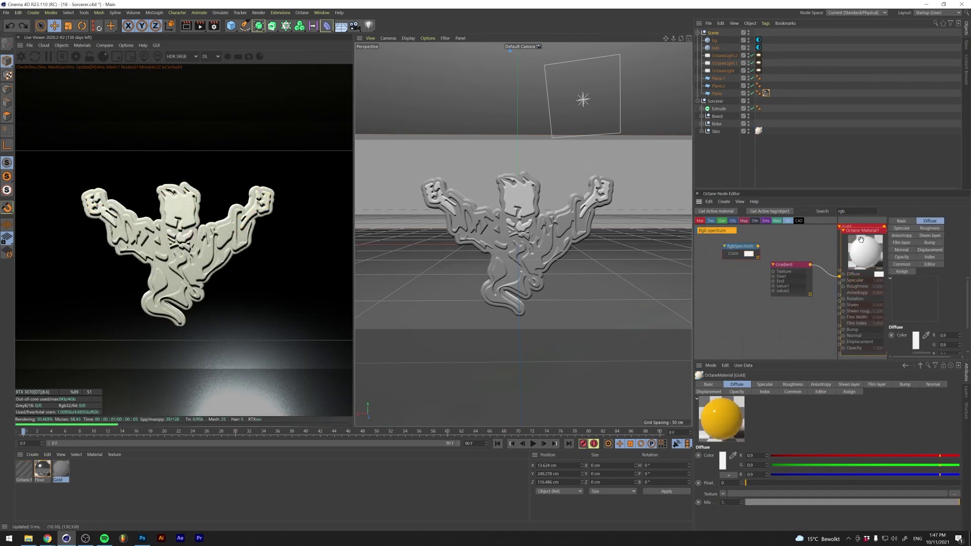
click(749, 254)
click(788, 283)
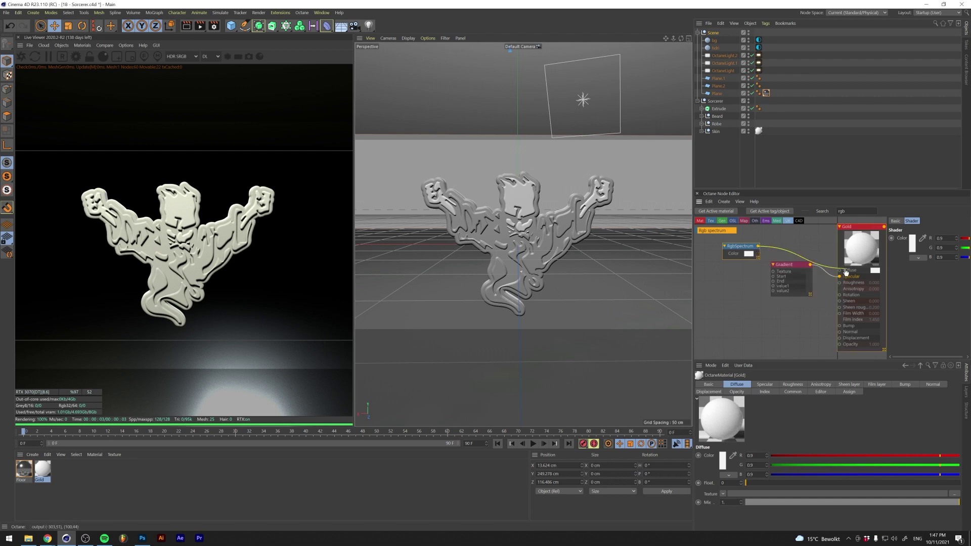
drag(846, 272, 841, 270)
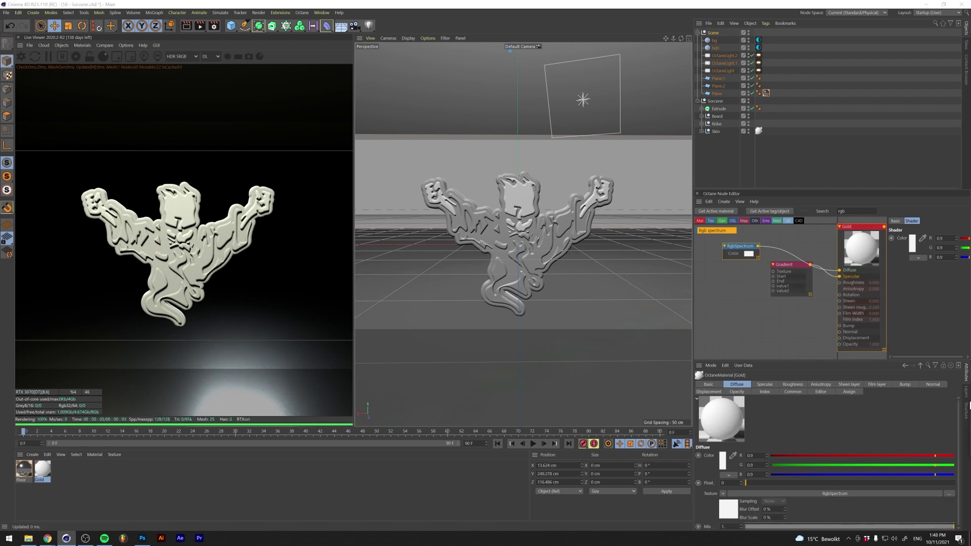
Add a Falloffmap node feeding Gold's Gradient.
drag(789, 264, 754, 279)
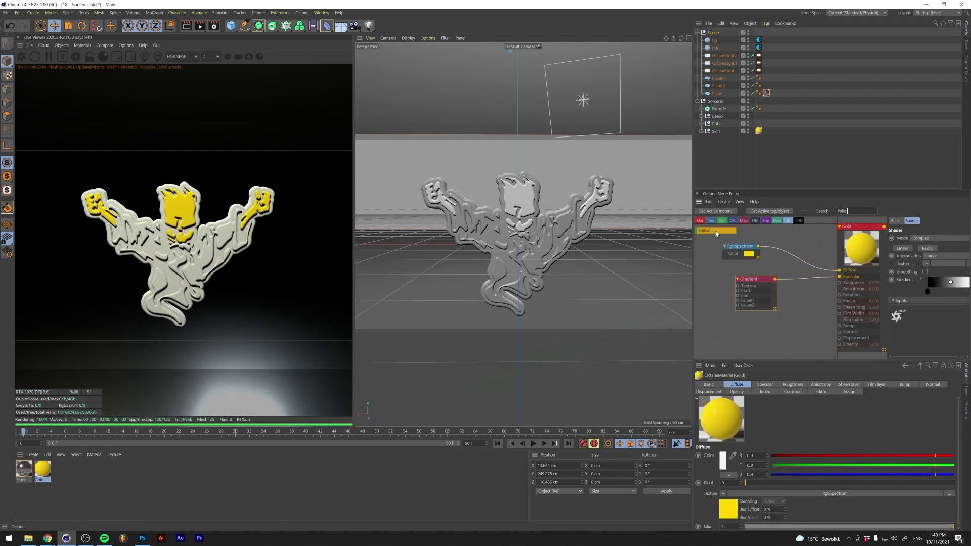
drag(716, 234, 720, 280)
middle_drag(726, 283, 761, 284)
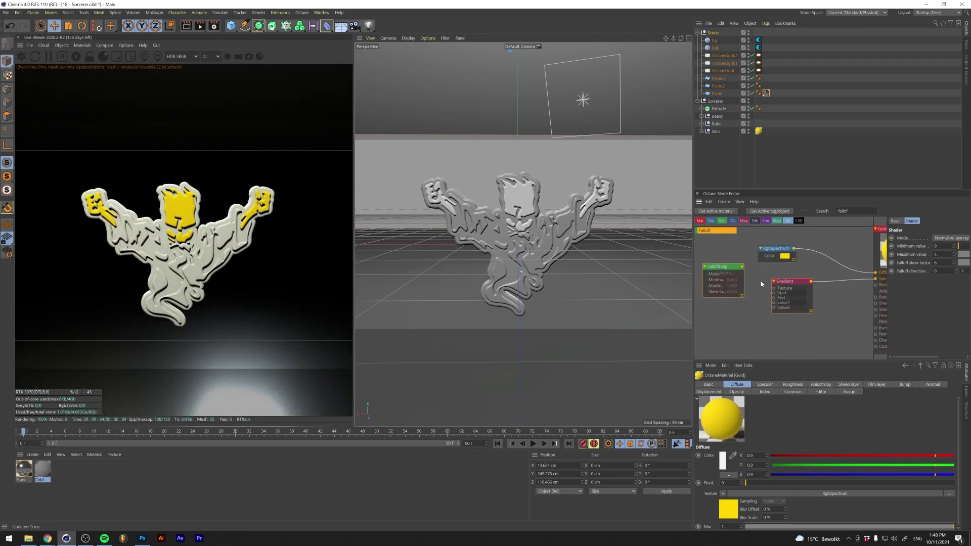
click(785, 282)
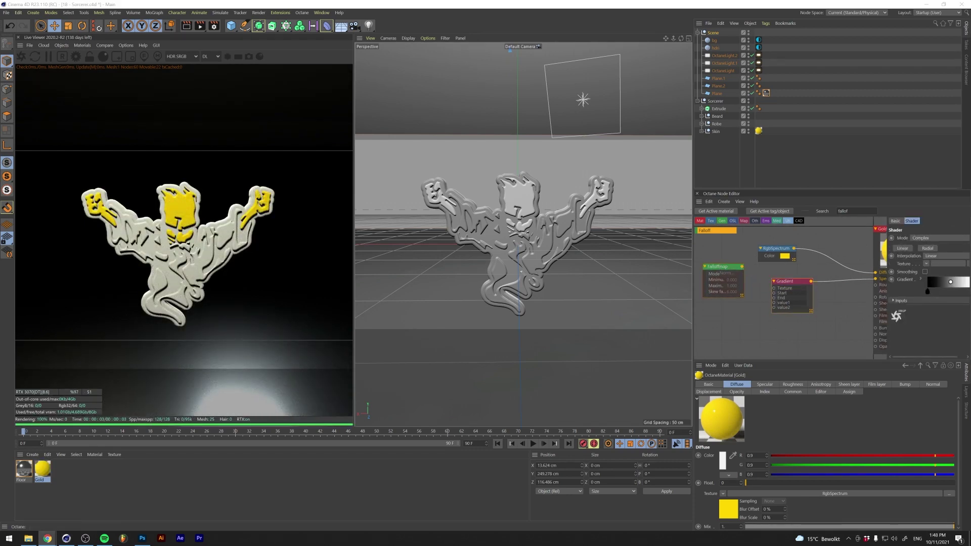
drag(774, 296, 757, 280)
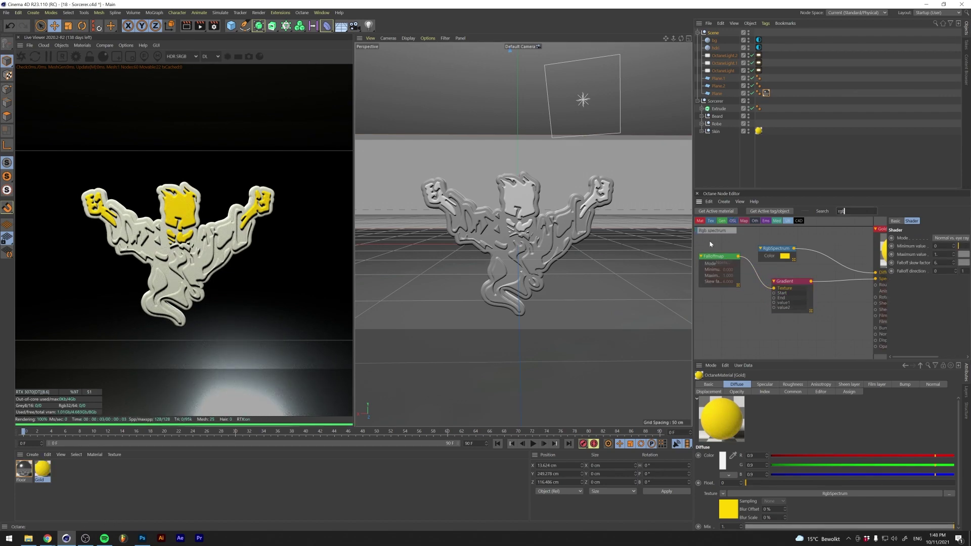
Set yellow RgbSpectrum colours for the gradient ends and apply Gold to Extrude.
drag(716, 250, 725, 302)
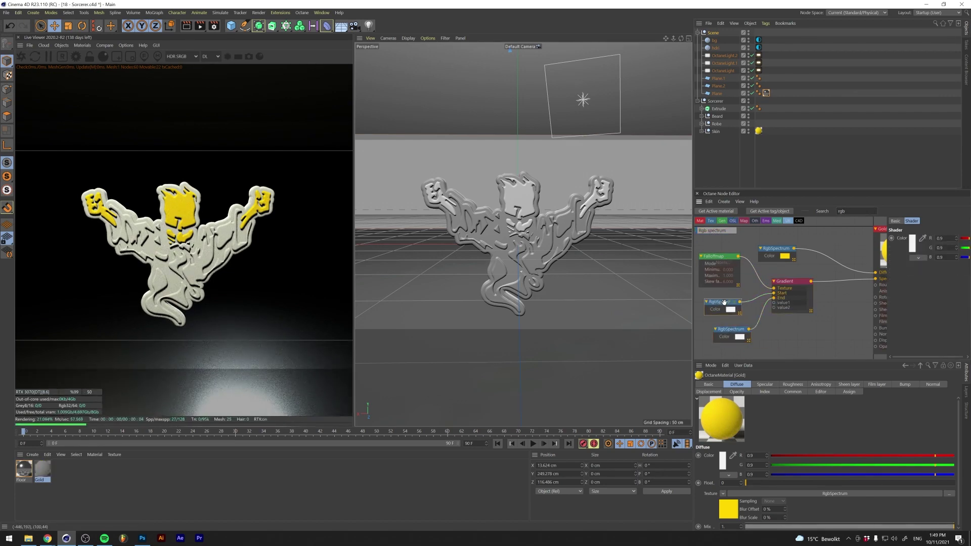
click(731, 309)
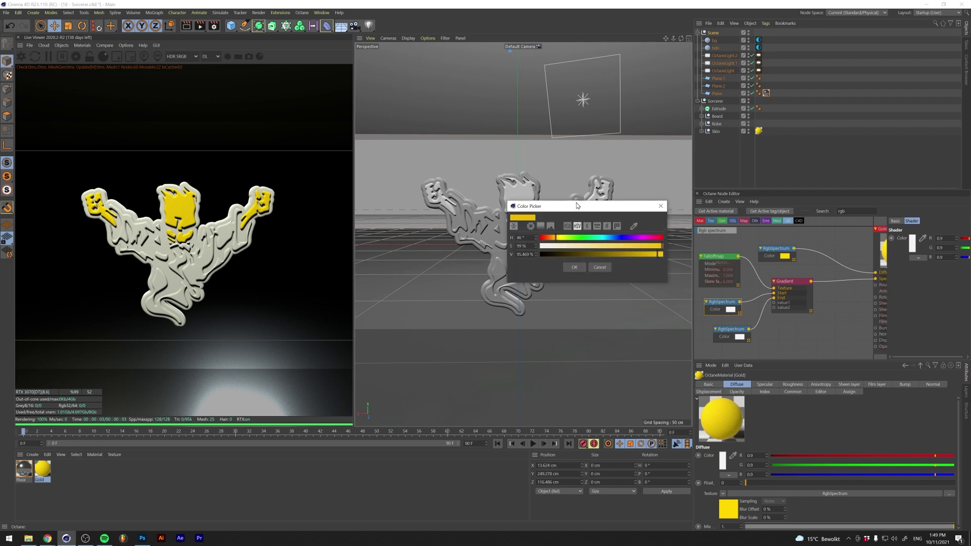
click(739, 337)
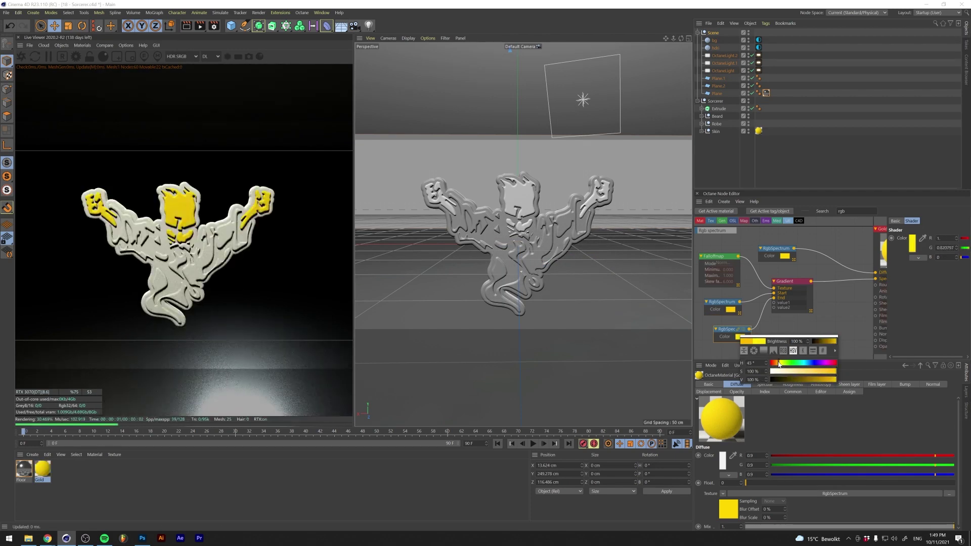
click(730, 309)
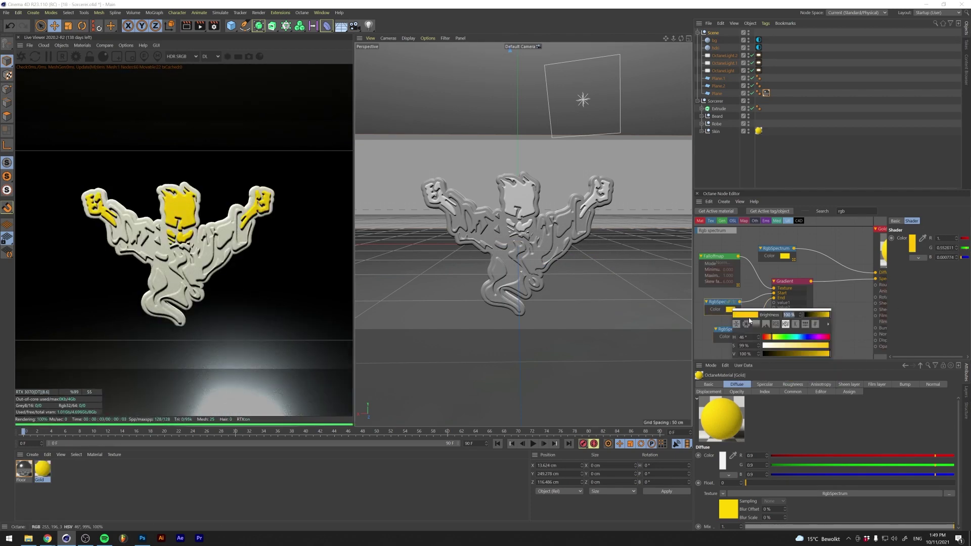
click(759, 129)
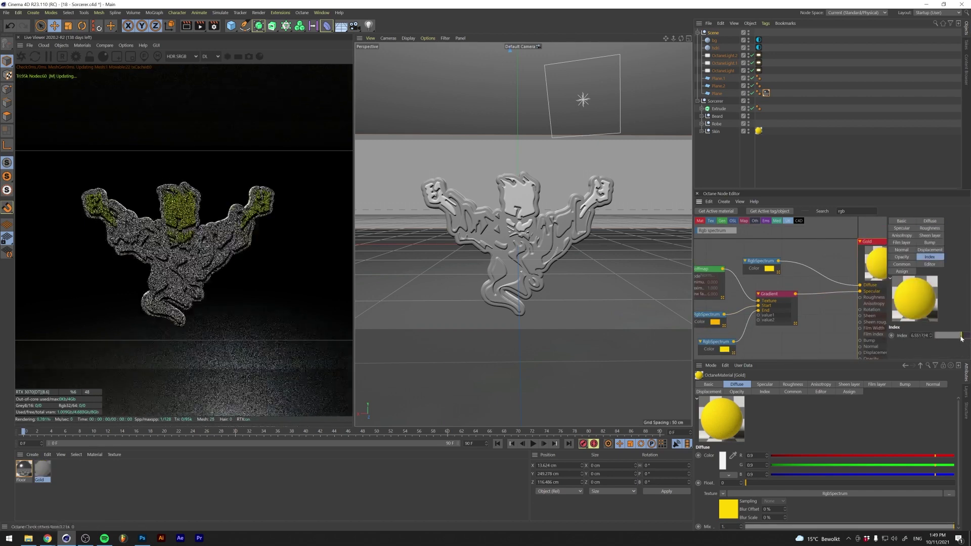
drag(759, 126, 766, 108)
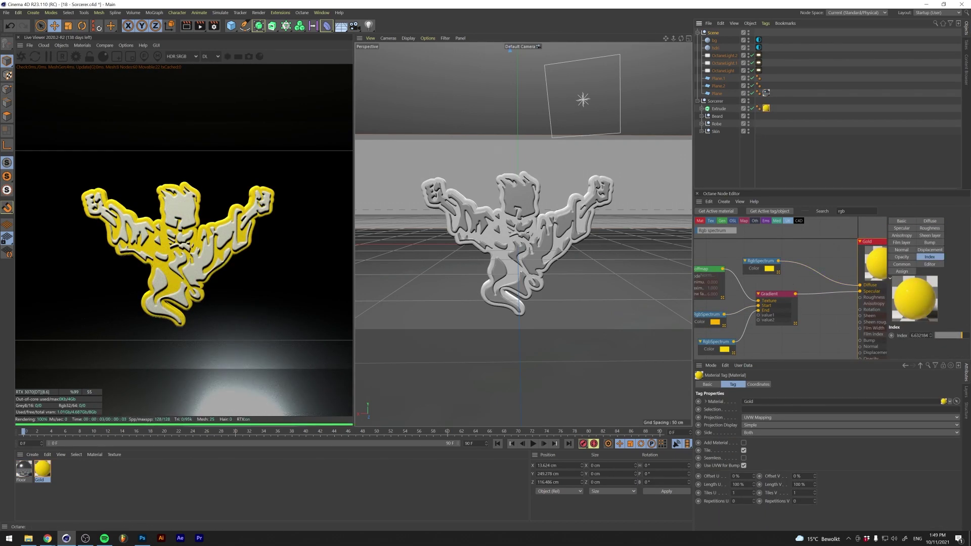
click(711, 272)
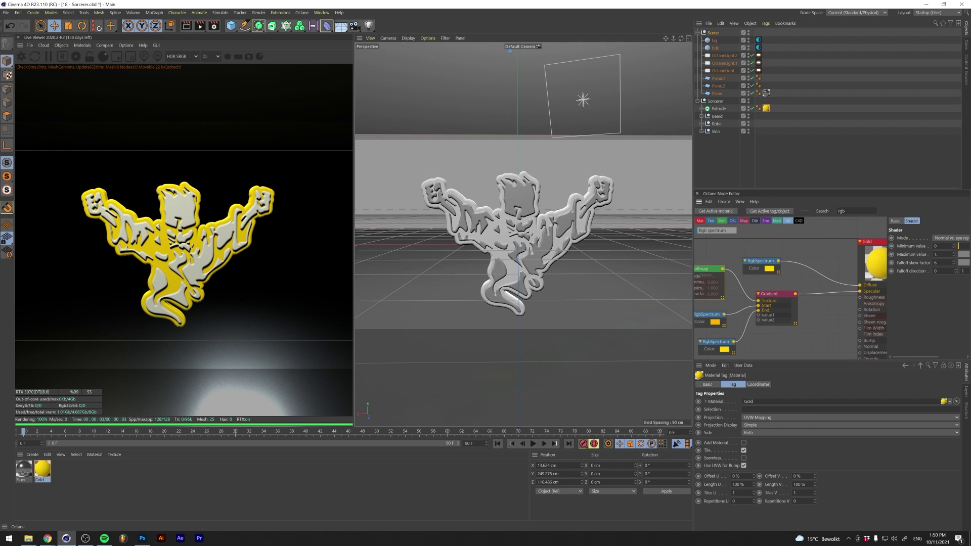
Open the 3D Rocket scene from the Visuals folder and rename its metal material Gold.
key(ctrl+o)
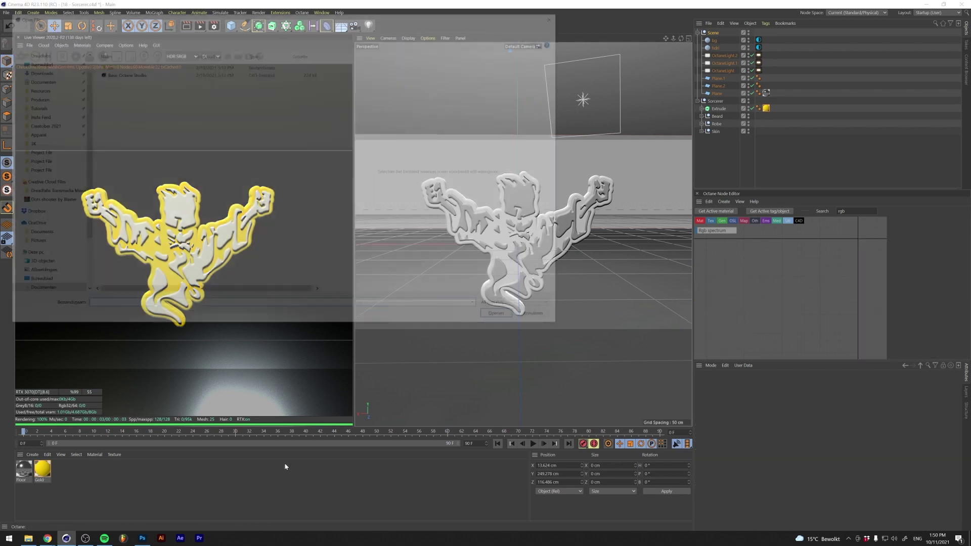
double_click(122, 134)
double_click(144, 73)
click(176, 27)
text(Burner)
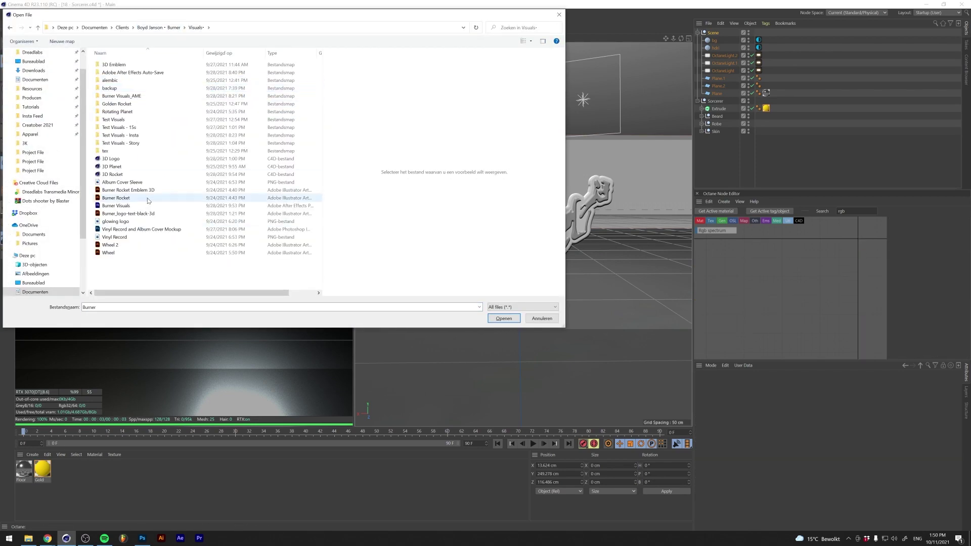
double_click(157, 178)
double_click(156, 175)
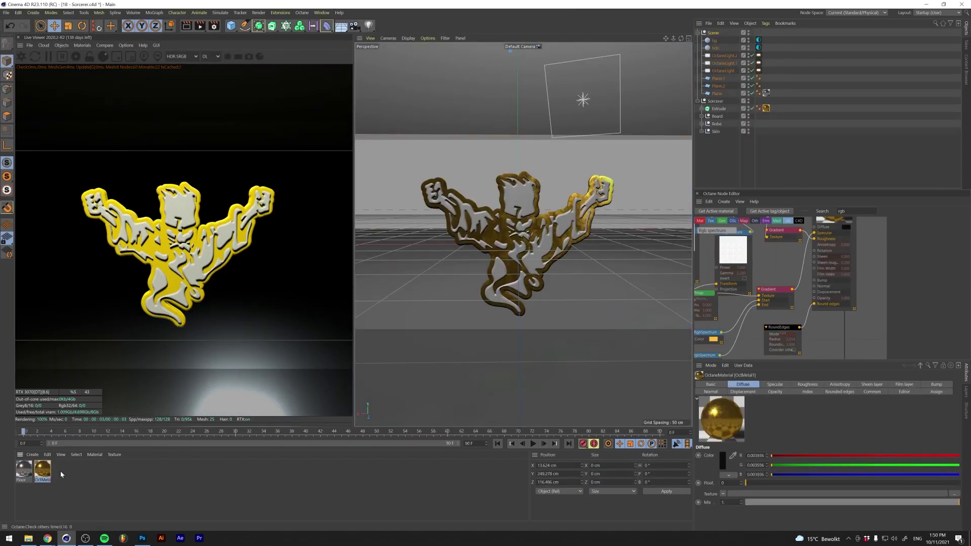
double_click(43, 469)
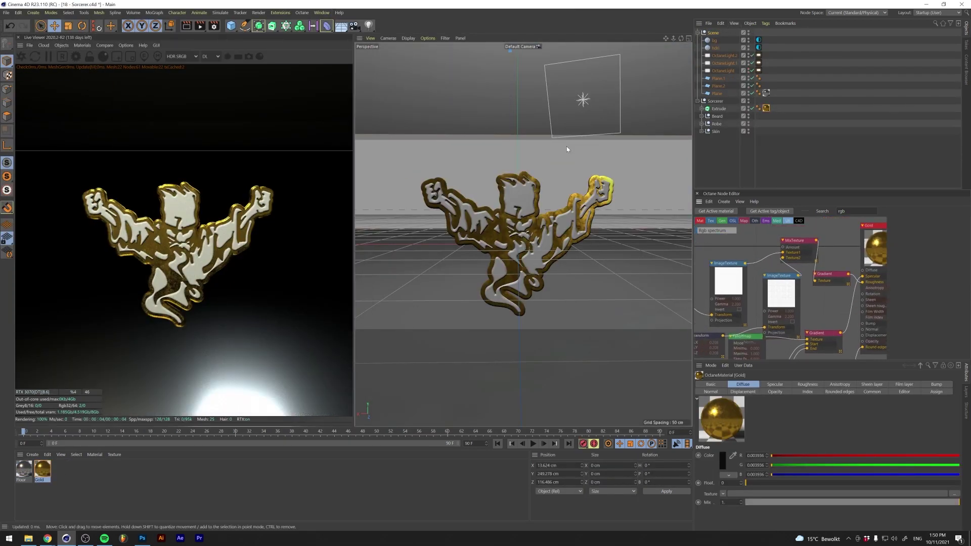
Rename a duplicated material Red, colour its spectrum red, and apply it to the Robe.
click(46, 470)
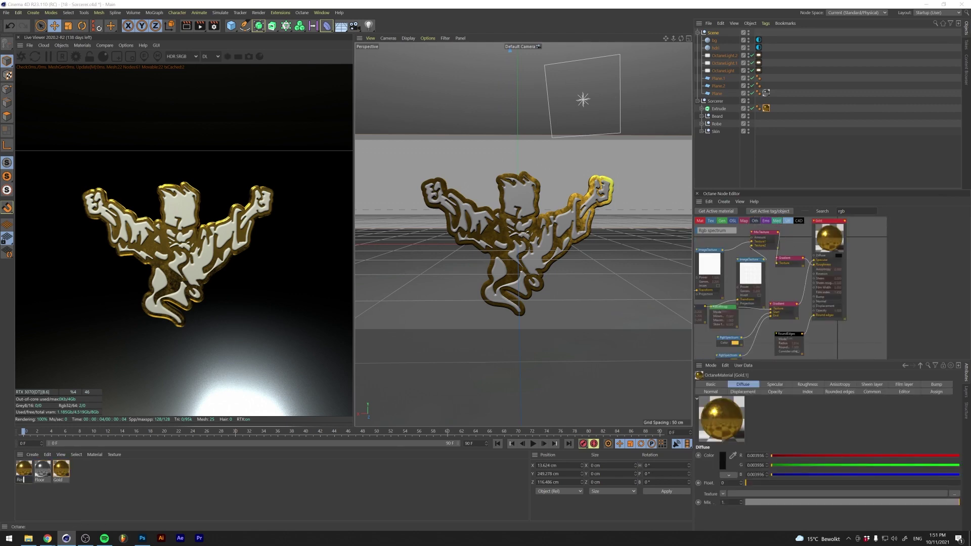
double_click(24, 470)
click(732, 317)
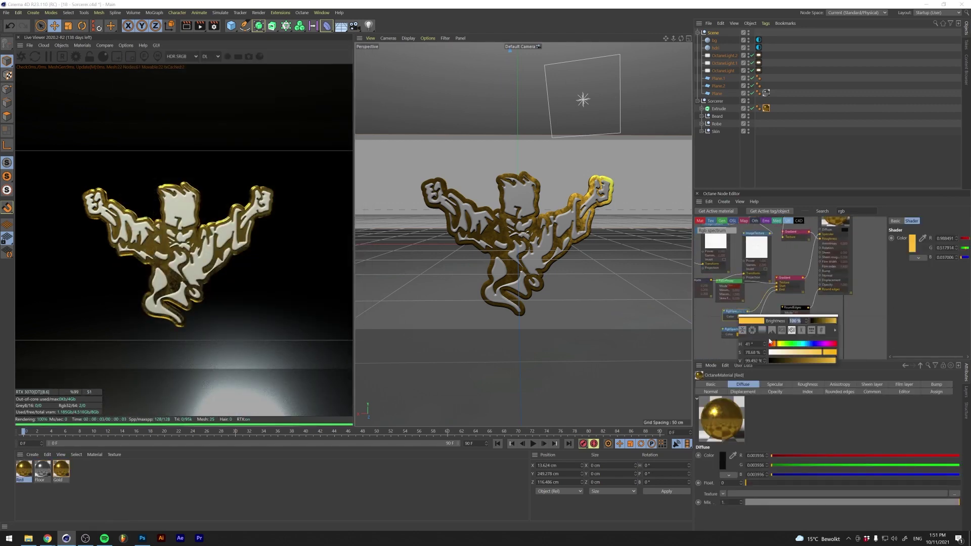
click(770, 342)
drag(721, 419, 723, 124)
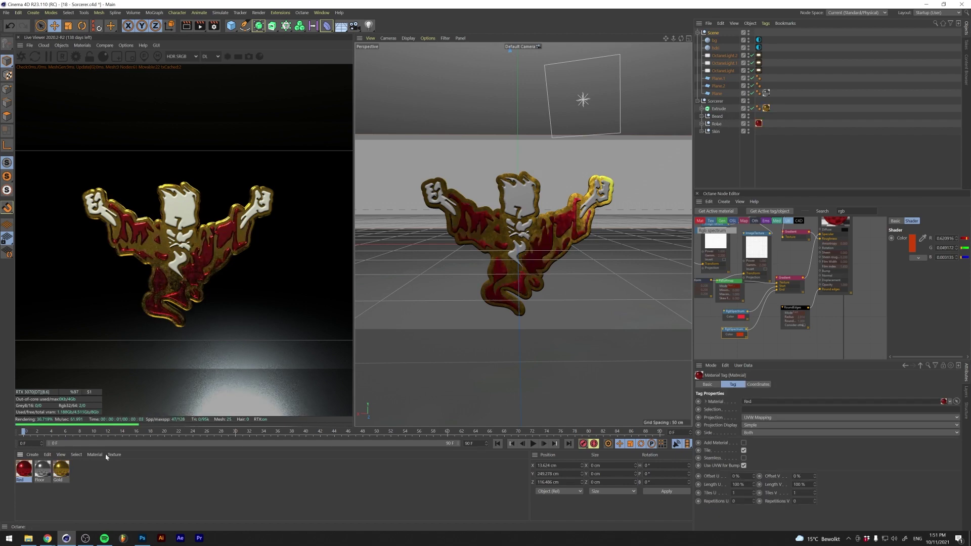
Tidy the Gold node graph and reverse its Gradient to run white to black.
middle_drag(738, 290, 790, 286)
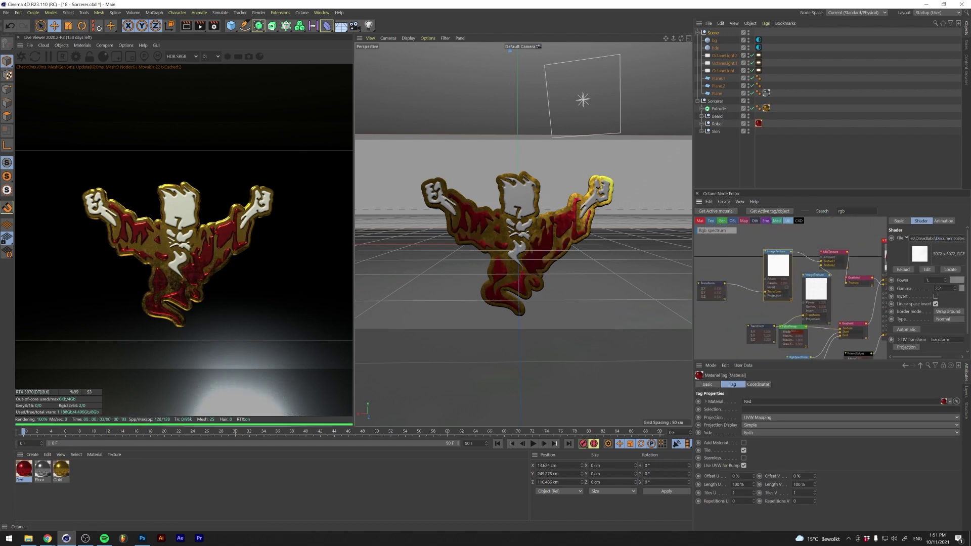
drag(758, 327, 736, 317)
drag(814, 275, 808, 274)
click(859, 278)
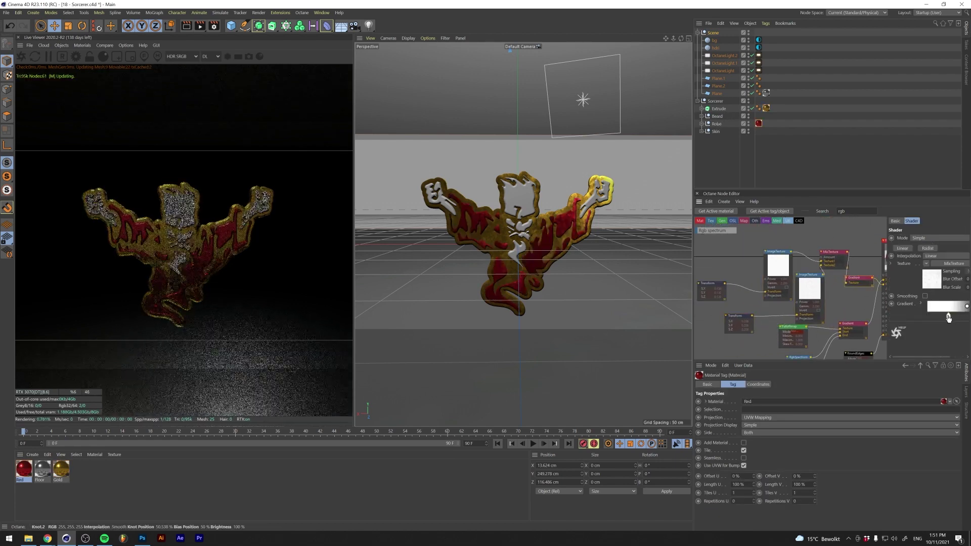
click(59, 463)
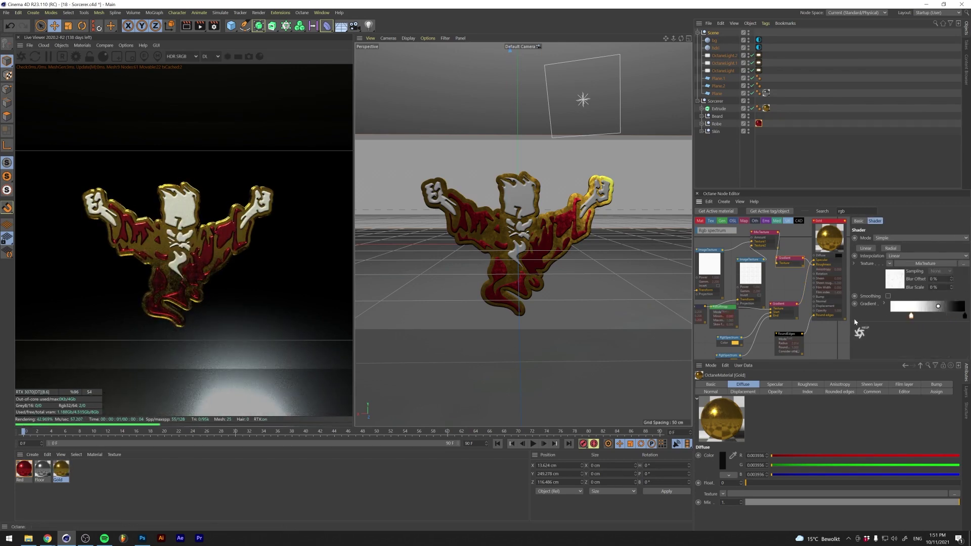
mouse_move(950, 316)
mouse_down()
mouse_move(898, 316)
mouse_move(939, 316)
mouse_up()
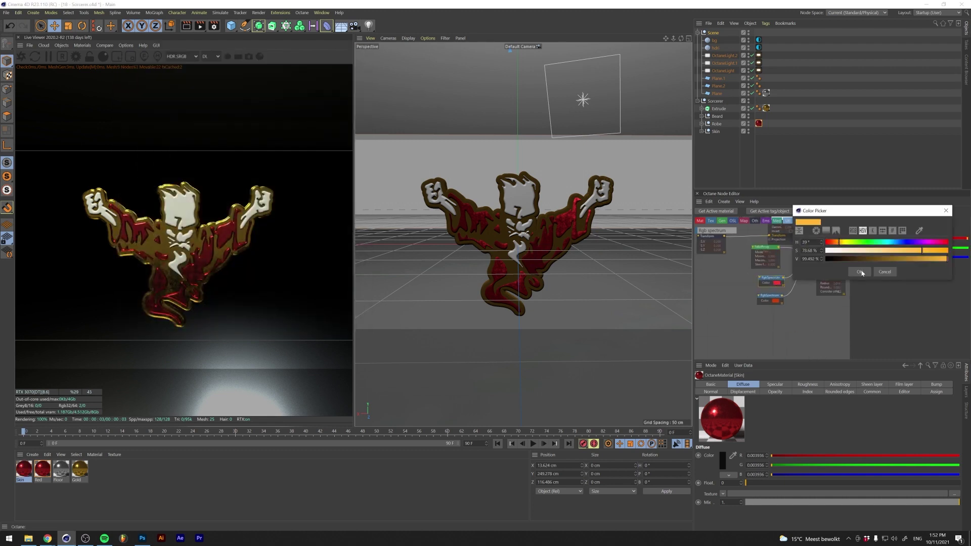
Apply the Skin material to the Skin object and shift its colour to yellow gold.
drag(709, 123, 714, 131)
click(875, 244)
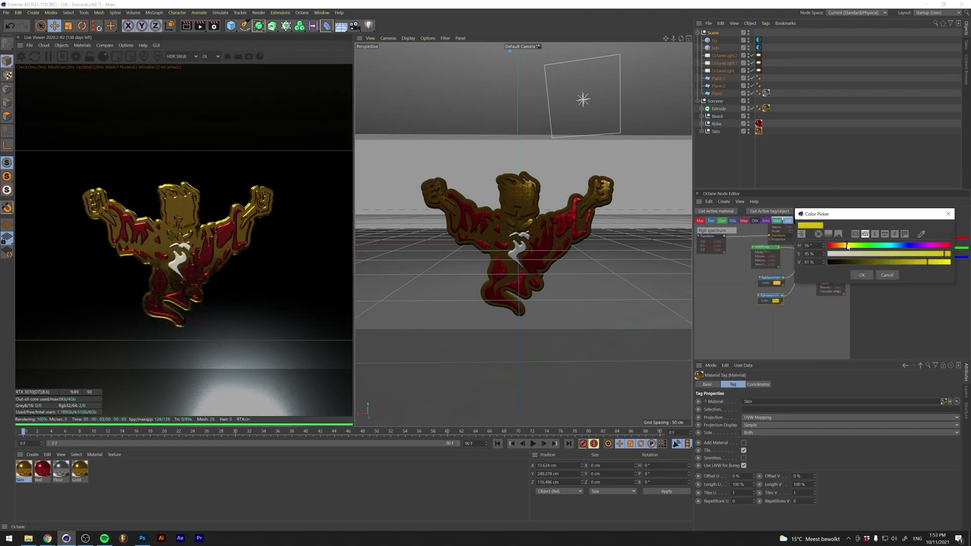
click(862, 274)
click(776, 284)
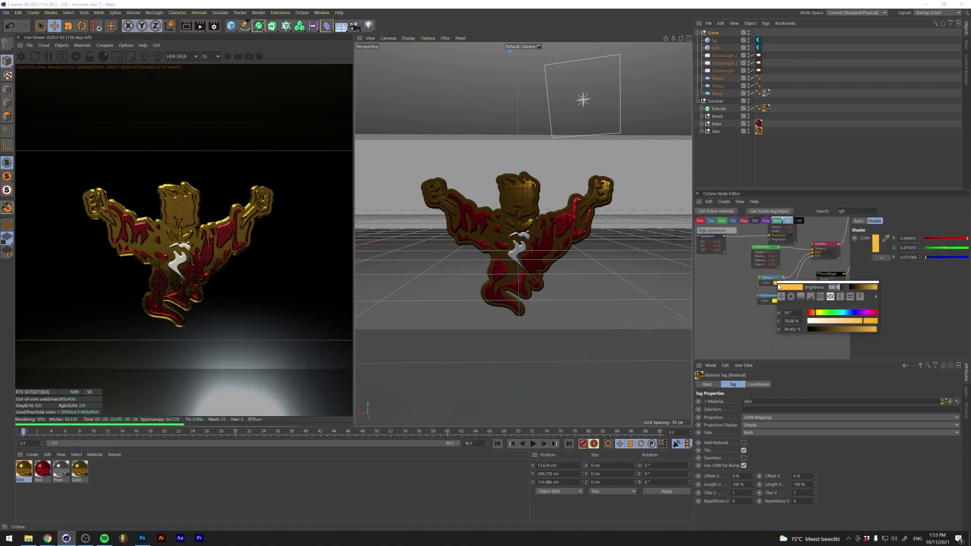
click(827, 277)
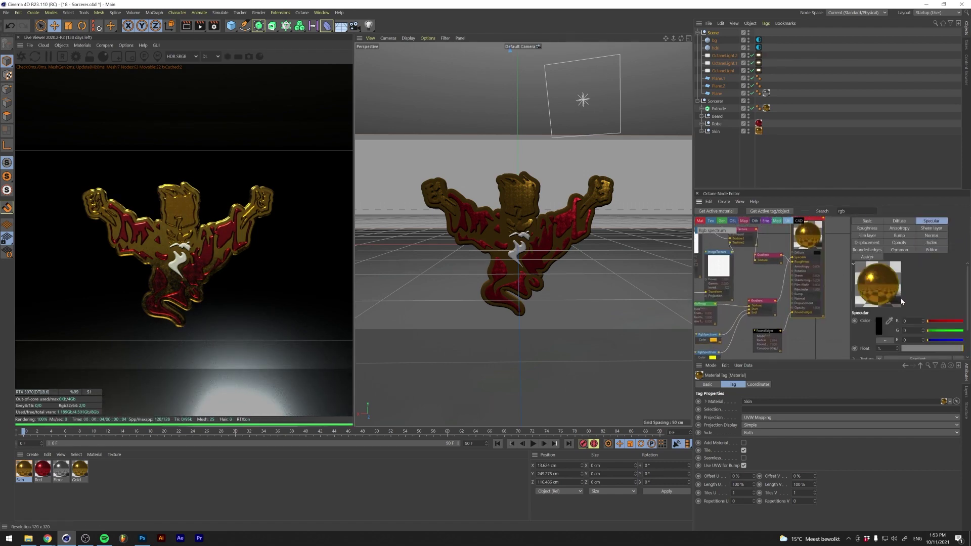
Duplicate Skin as a near-black material named Black and apply it to the extruded outline.
click(24, 470)
key(ctrl+c)
key(ctrl+v)
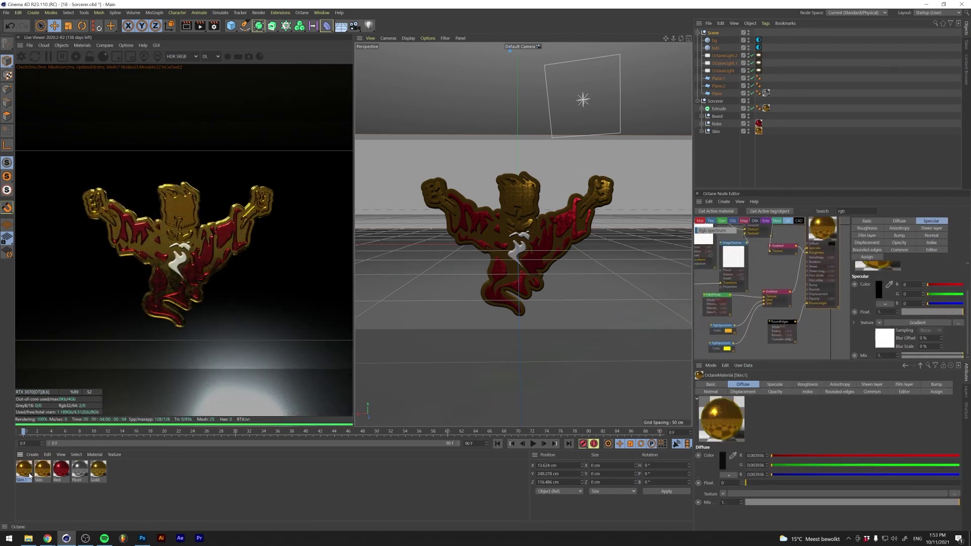
double_click(28, 476)
click(721, 325)
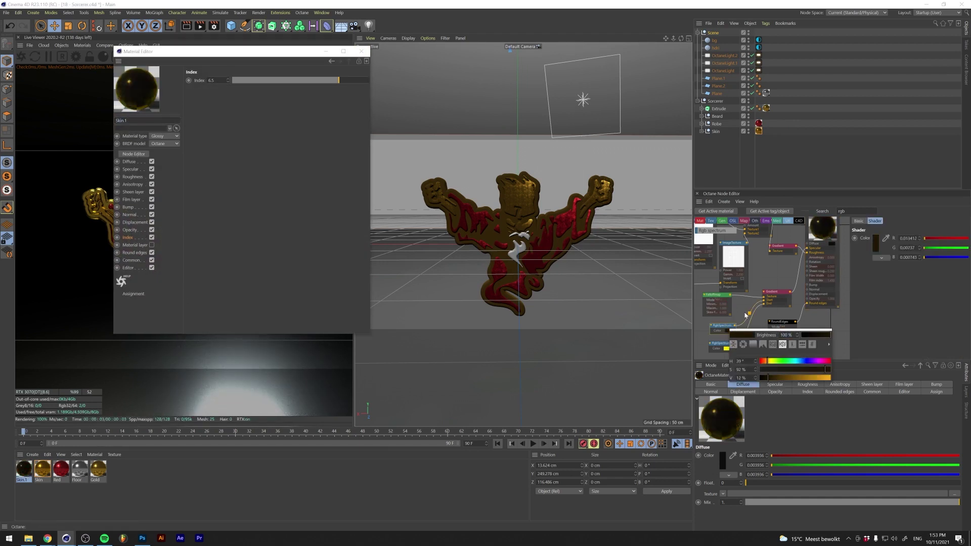
click(727, 330)
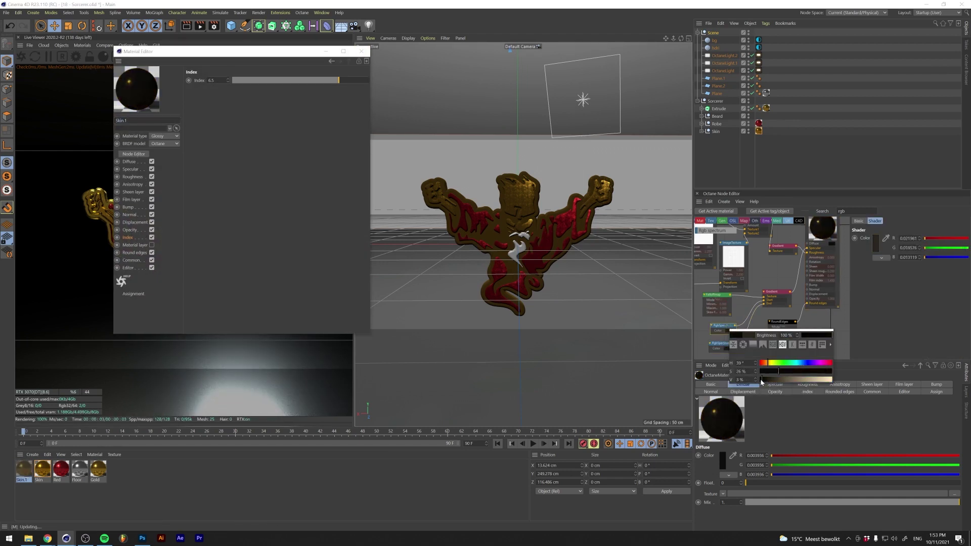
click(167, 419)
text(Black)
key(Return)
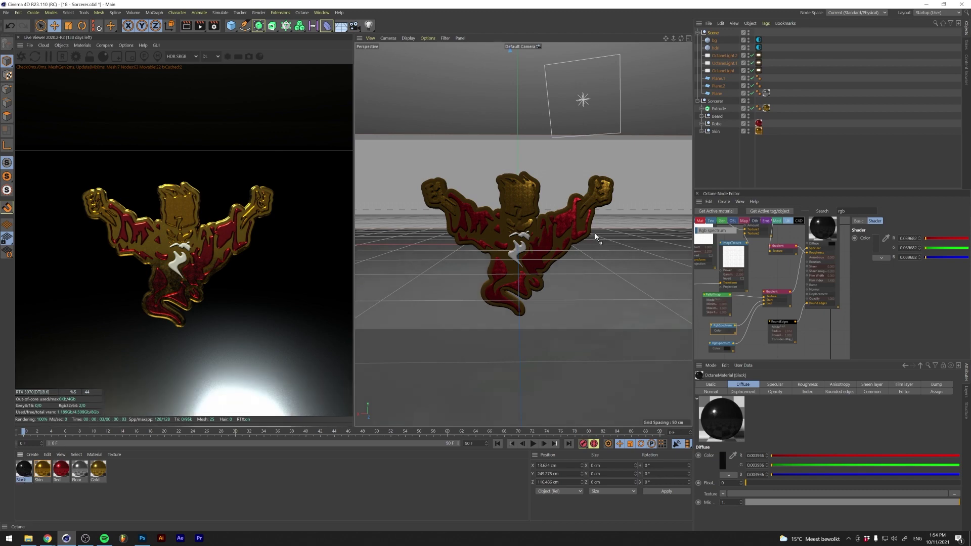
drag(203, 415, 767, 108)
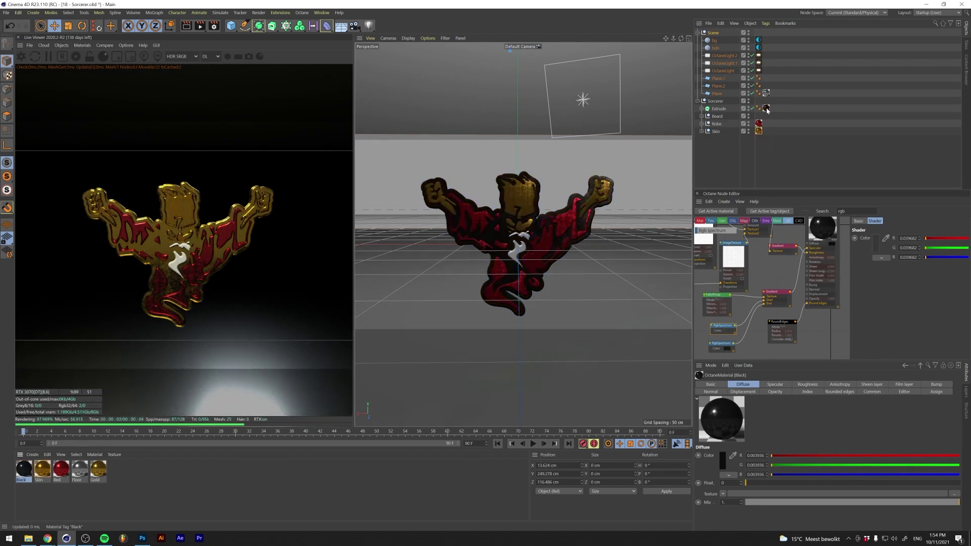
Make a pale grey duplicate named Silver and apply it to the Beard.
text(Silver)
key(Return)
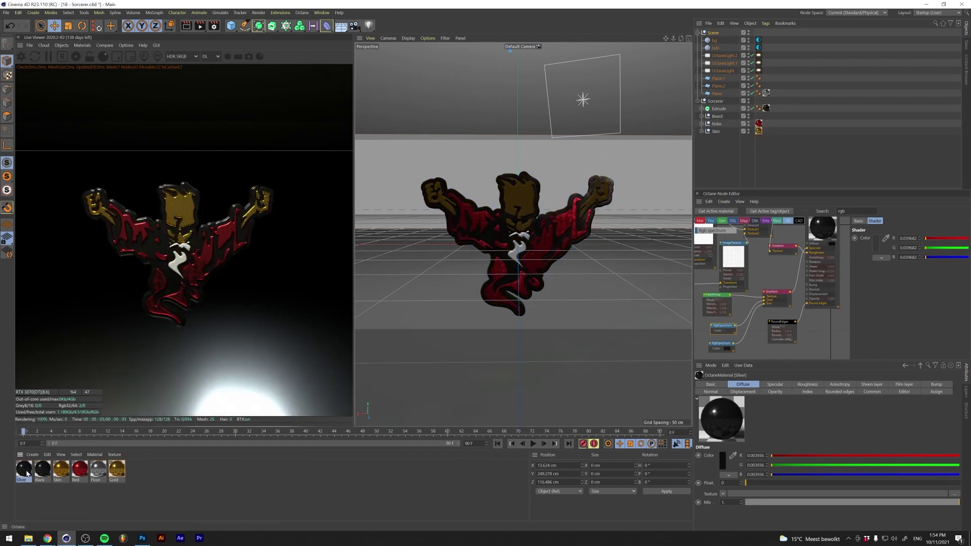
click(729, 349)
mouse_move(799, 399)
mouse_down()
mouse_move(782, 398)
mouse_move(809, 399)
mouse_up()
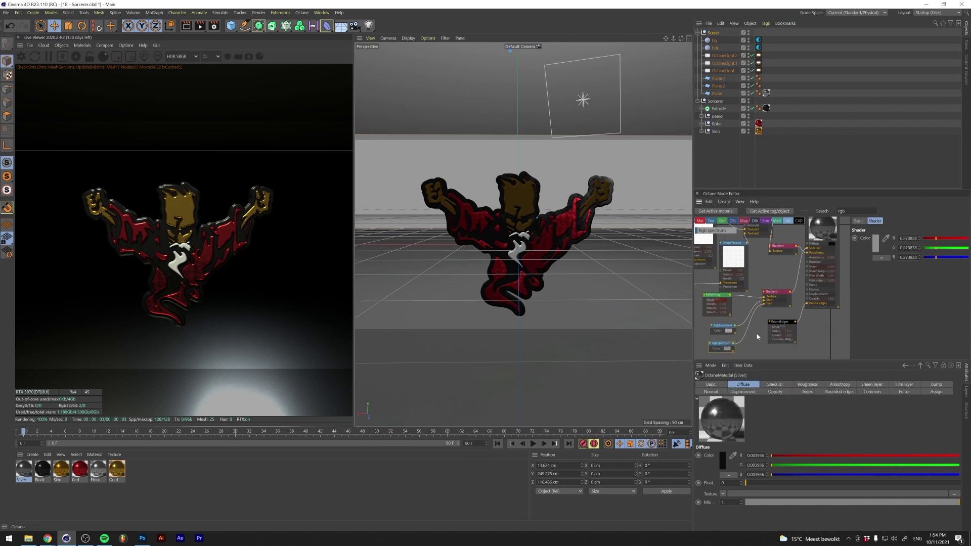
drag(544, 287, 718, 117)
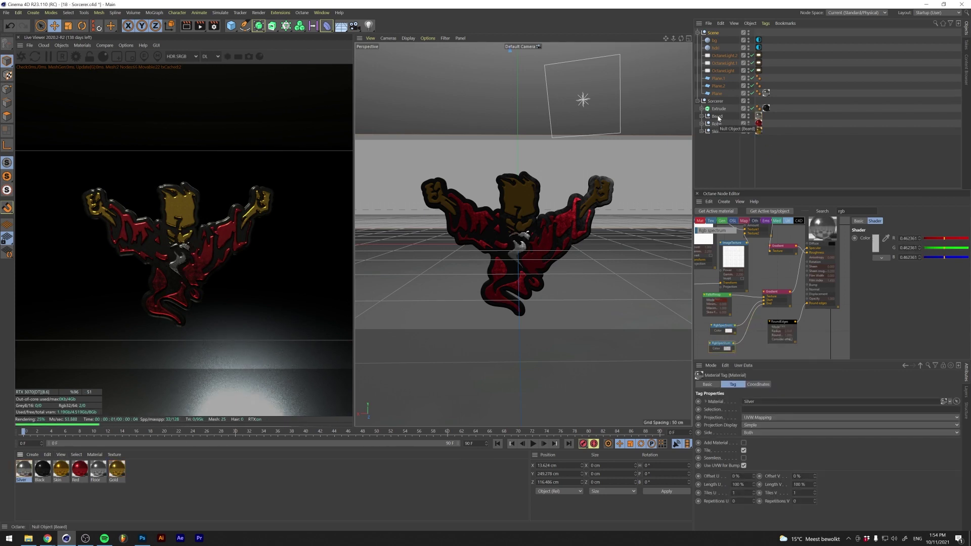
Add an Octane camera and look through it toward the figure.
click(61, 45)
click(177, 91)
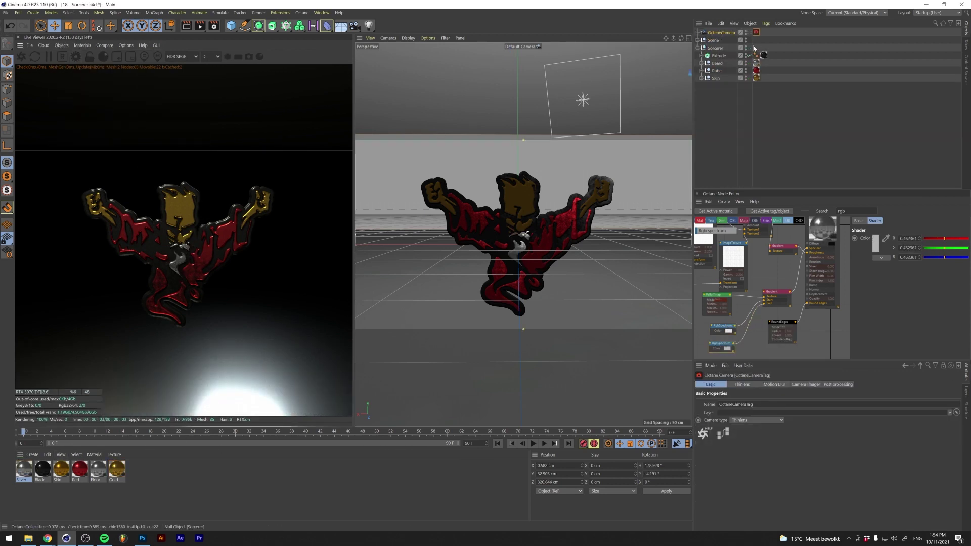
key(ctrl+z)
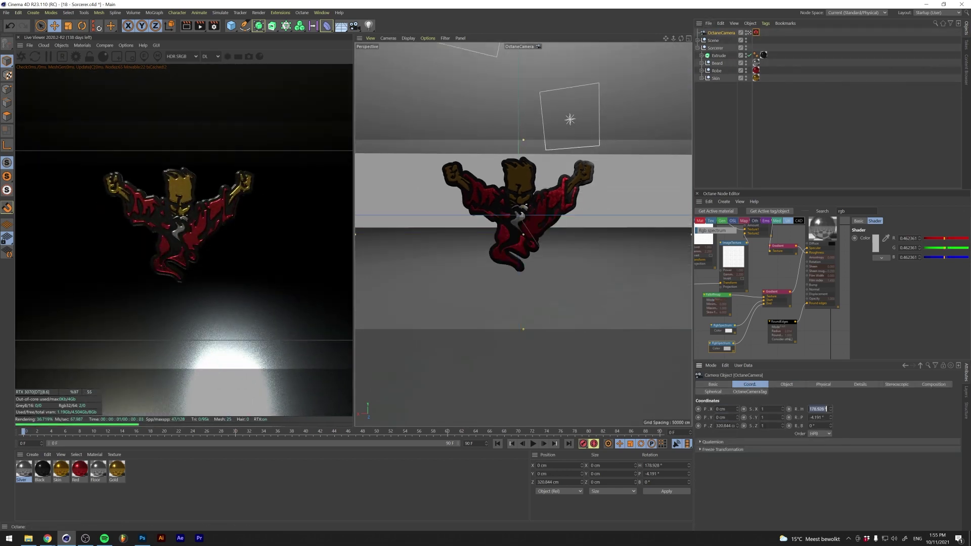
key(ctrl+z)
key(ctrl+z)
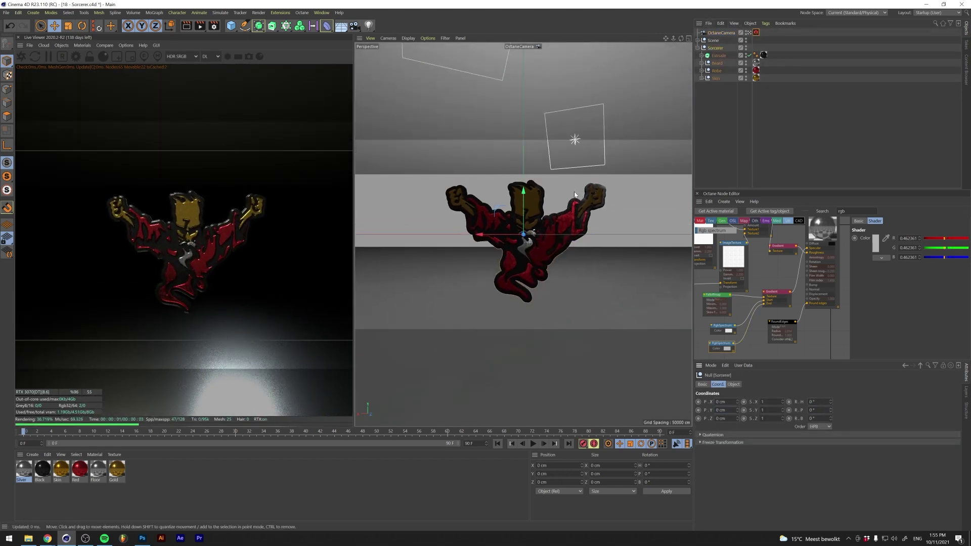
click(699, 40)
click(723, 79)
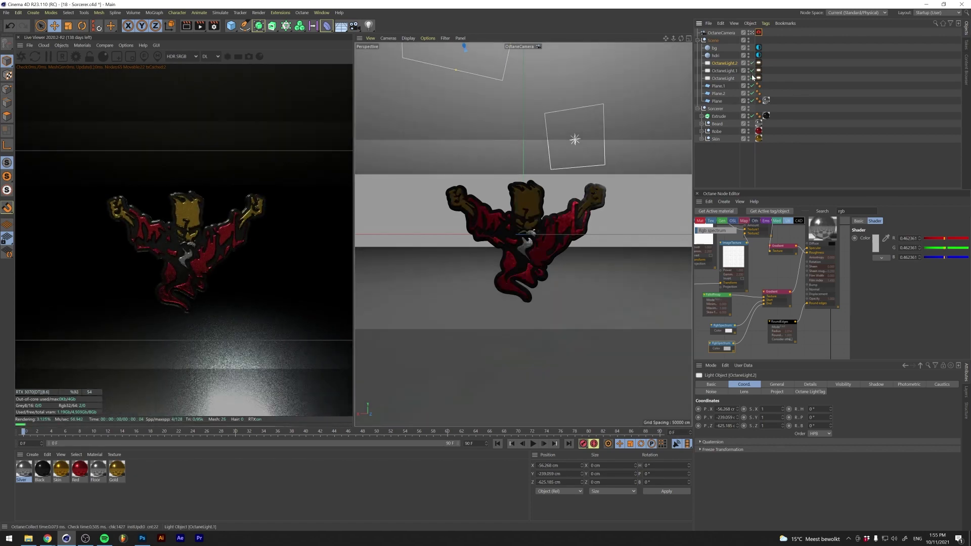
Raise the Octane camera's Glare power to add strong glare streaks.
click(521, 298)
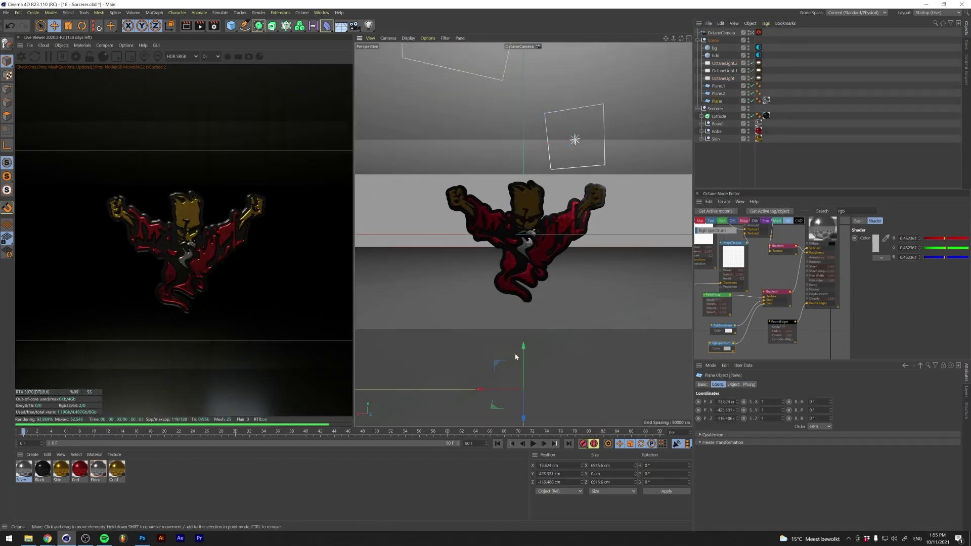
click(758, 33)
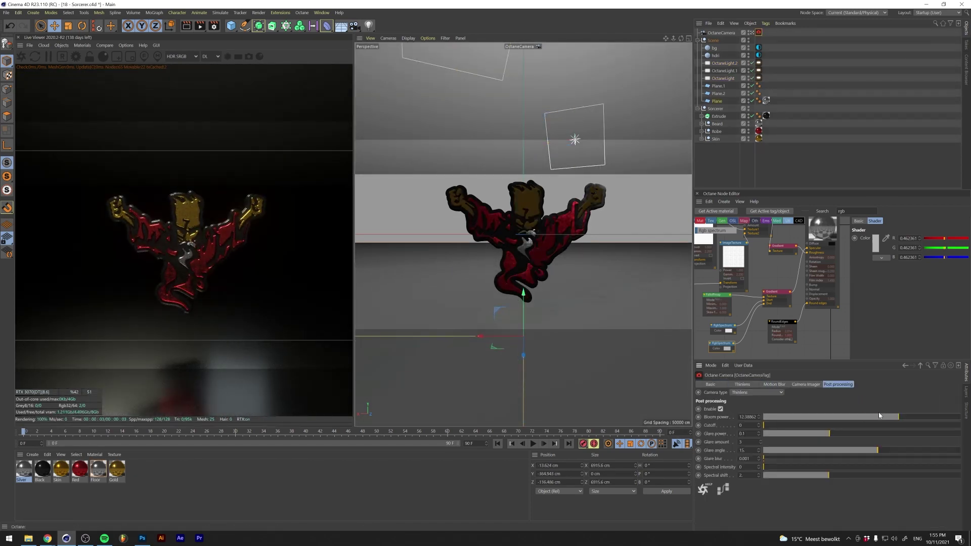
mouse_move(879, 434)
mouse_down()
mouse_move(907, 434)
mouse_move(792, 425)
mouse_up()
Rotate the selected Octane lights to brighten the render, checking it through the camera.
key(r)
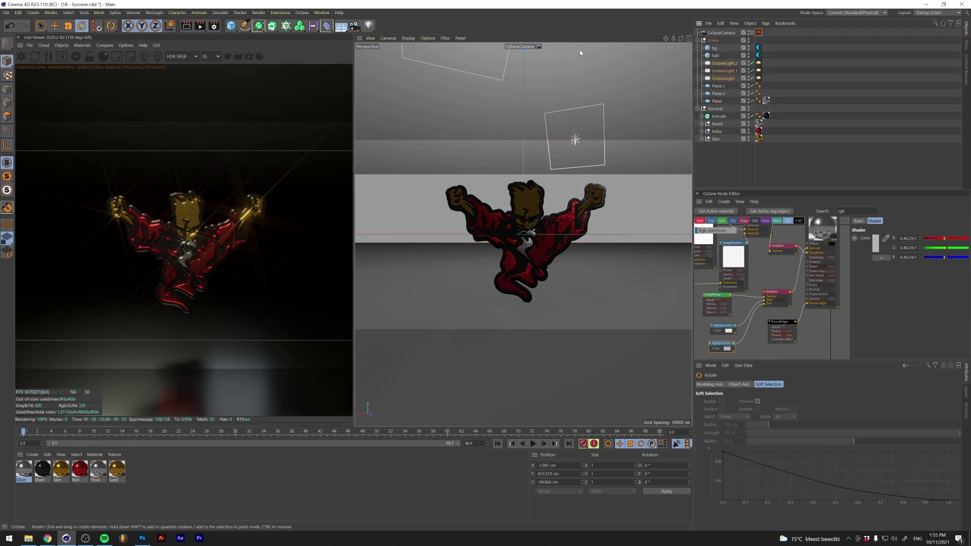
drag(570, 118, 590, 113)
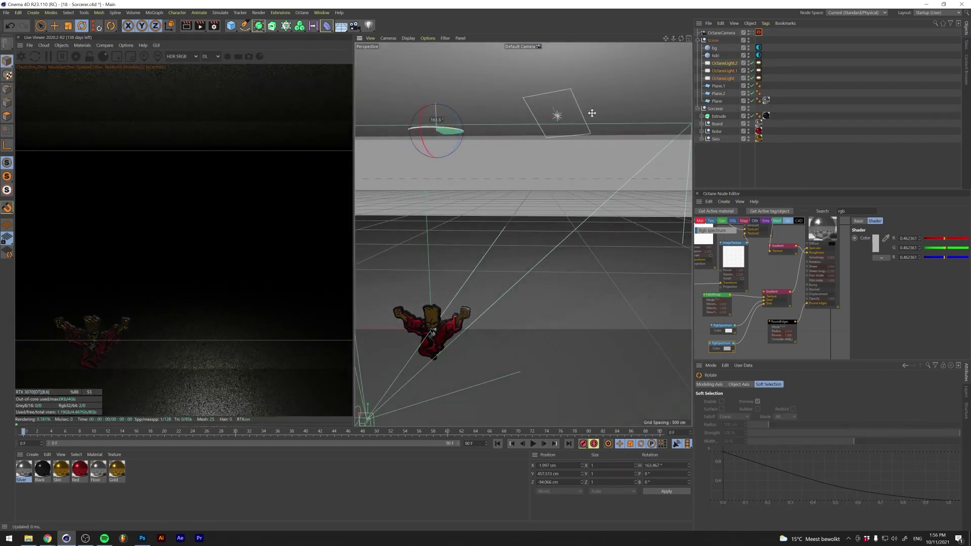
click(752, 32)
click(698, 39)
click(715, 47)
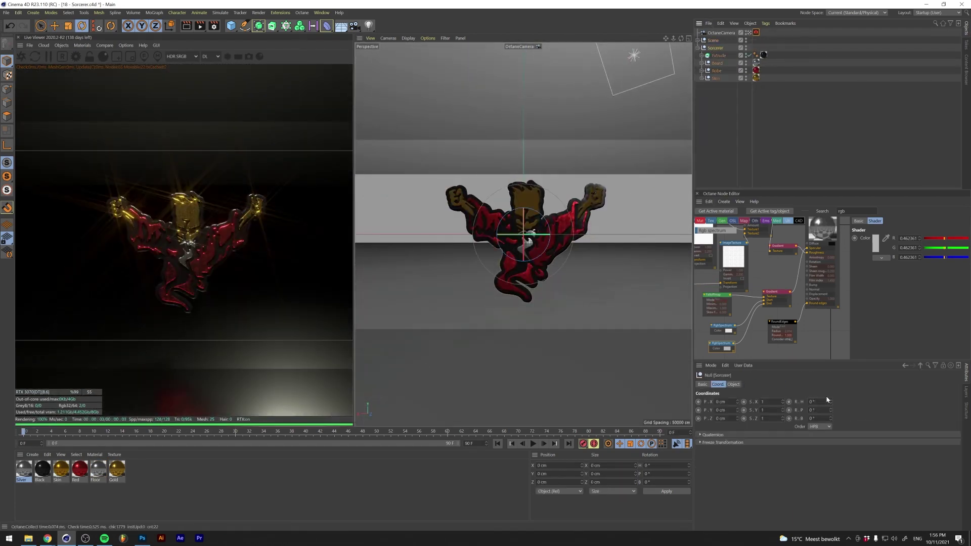
click(756, 32)
With all five materials selected, set the shared ImageTexture's UV scale S.X/S.Y/S.Z to about 2.72.
key(s)
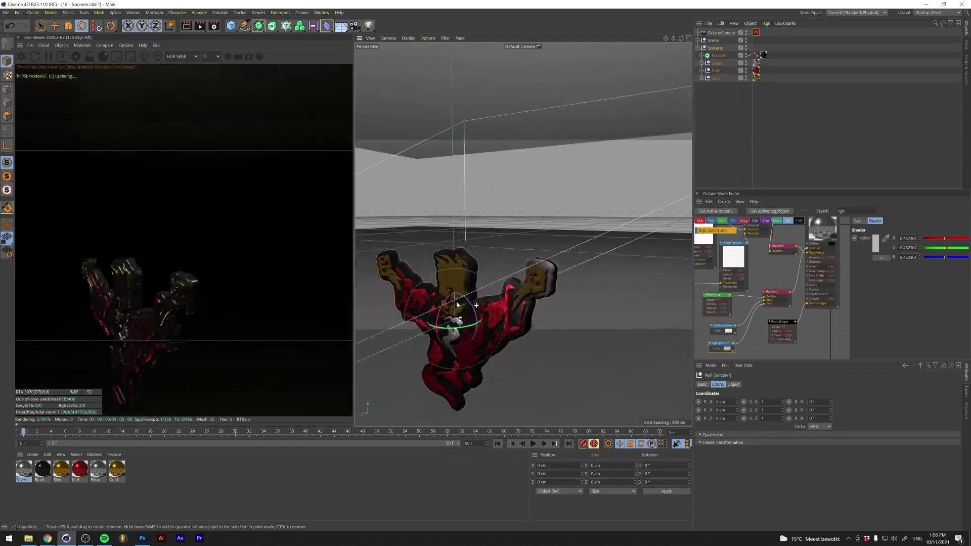
key(ctrl+a)
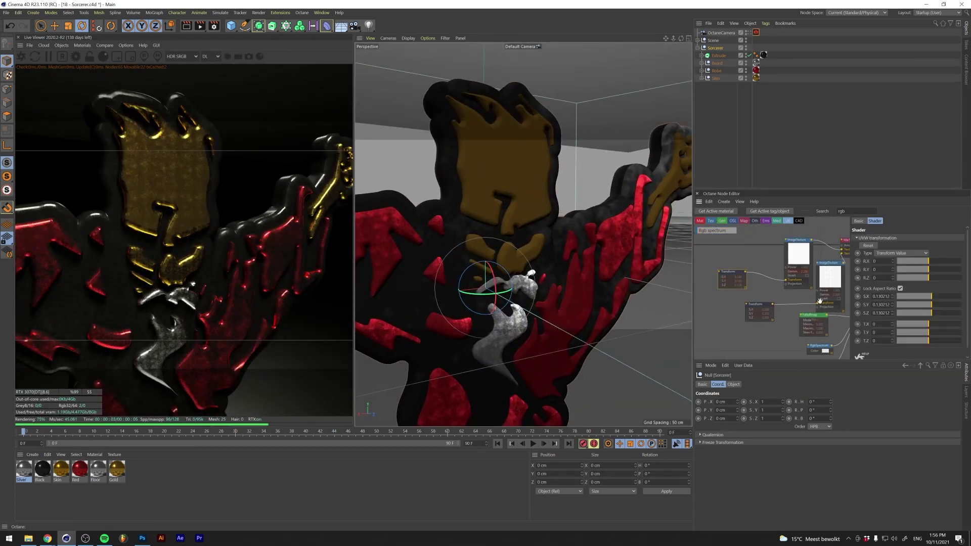
click(835, 493)
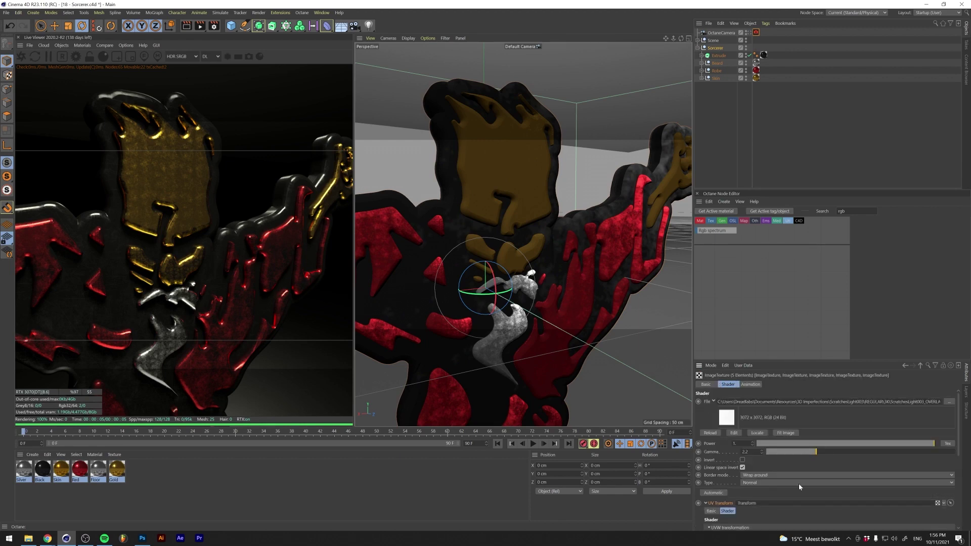
scroll(799, 487, down, 2)
scroll(835, 483, down, 2)
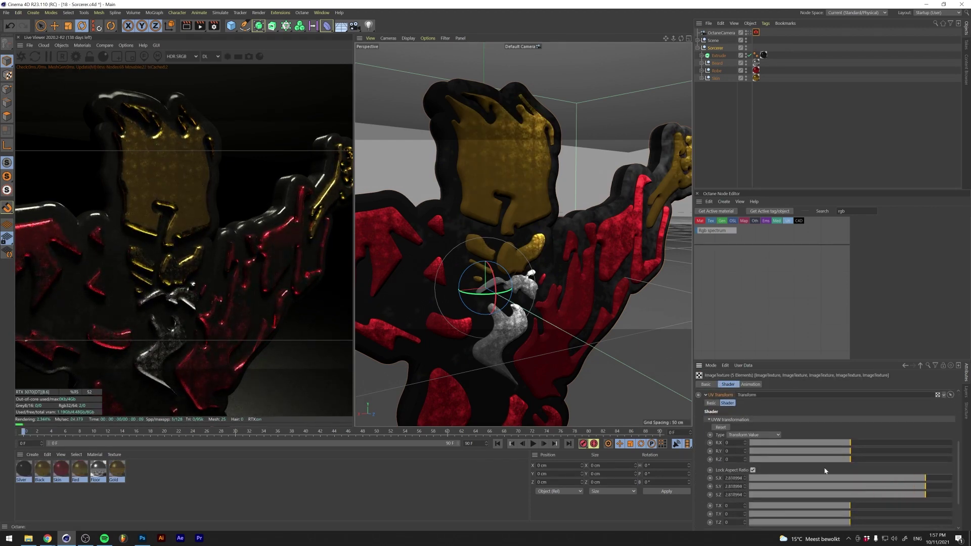
scroll(825, 471, up, 3)
scroll(860, 486, down, 2)
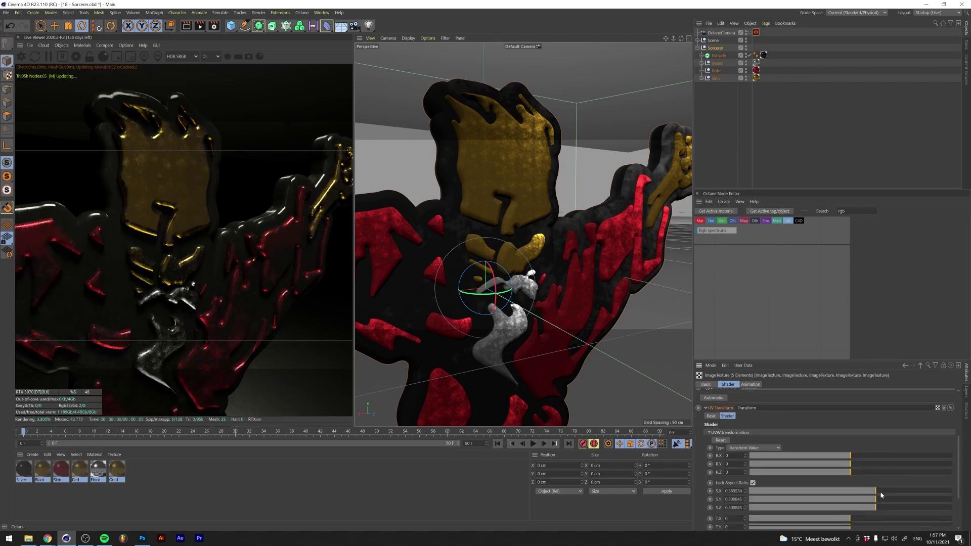
drag(882, 494, 925, 494)
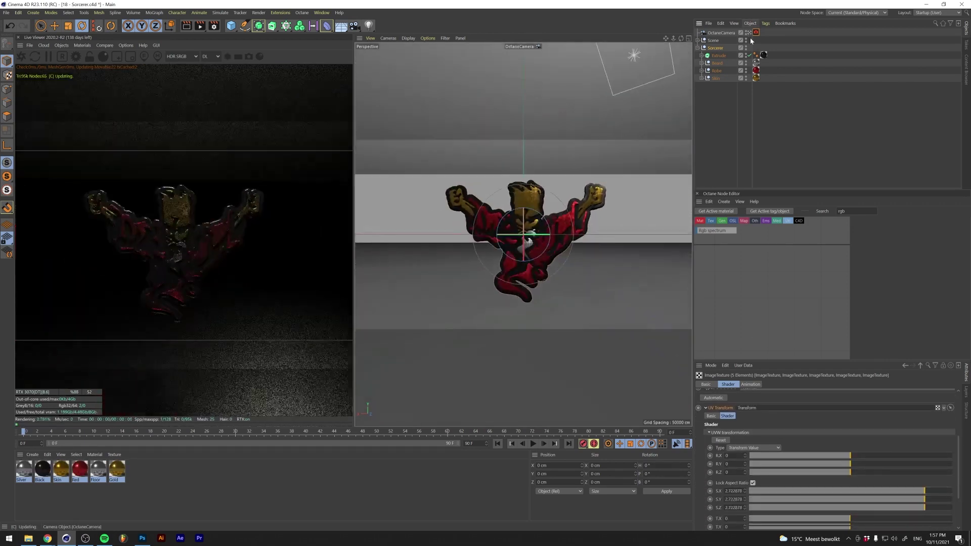
Through the Octane camera, set bloom power to about 68.74 and glare power to about 10.27.
click(748, 33)
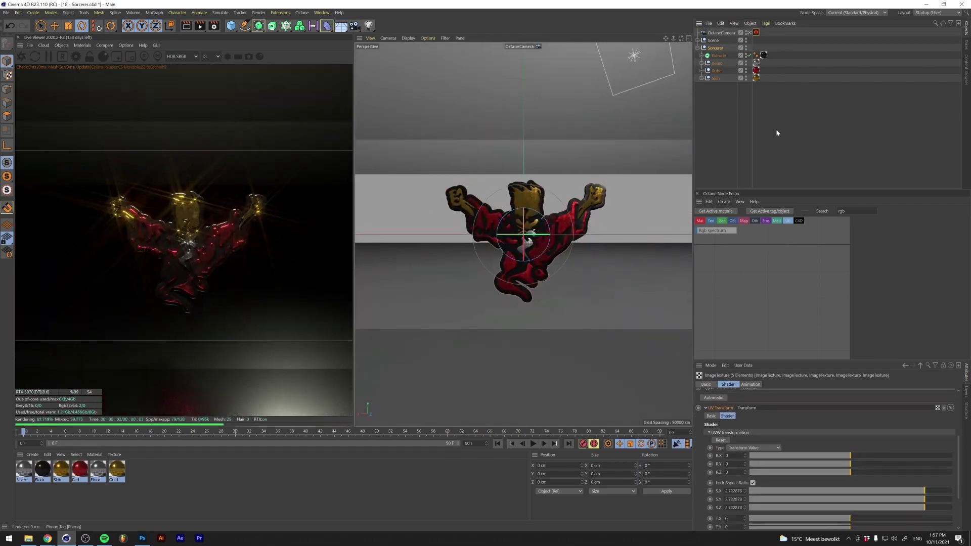
drag(930, 417, 954, 420)
mouse_move(838, 433)
mouse_down()
mouse_move(880, 434)
mouse_move(764, 425)
mouse_up()
drag(960, 417, 852, 434)
drag(917, 417, 923, 417)
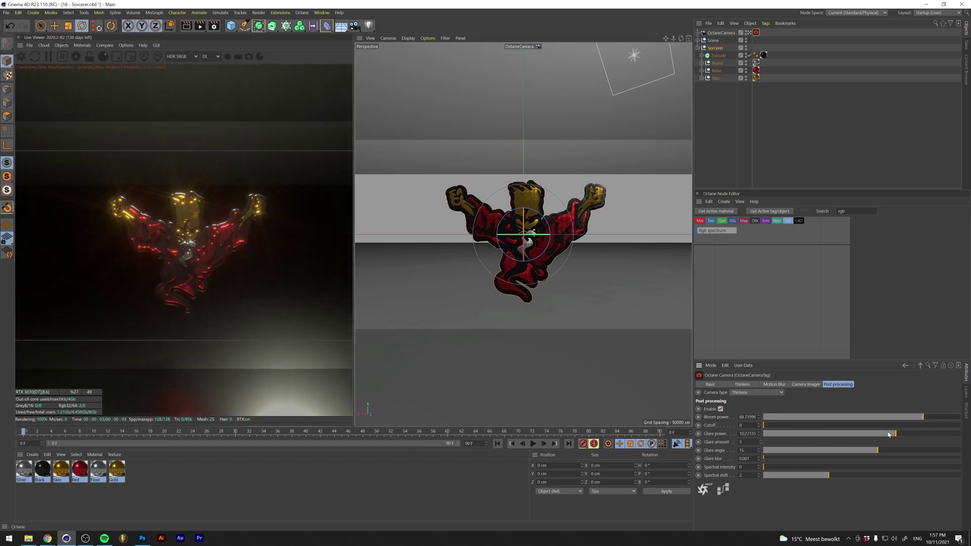
Show the Octane camera tag's Thinlens depth of field parameters.
click(721, 32)
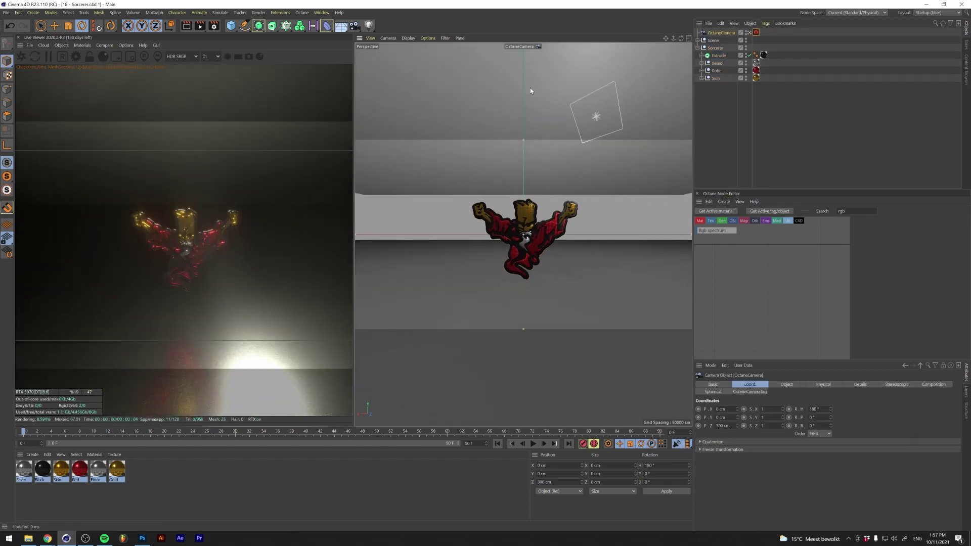
scroll(523, 235, down, 5)
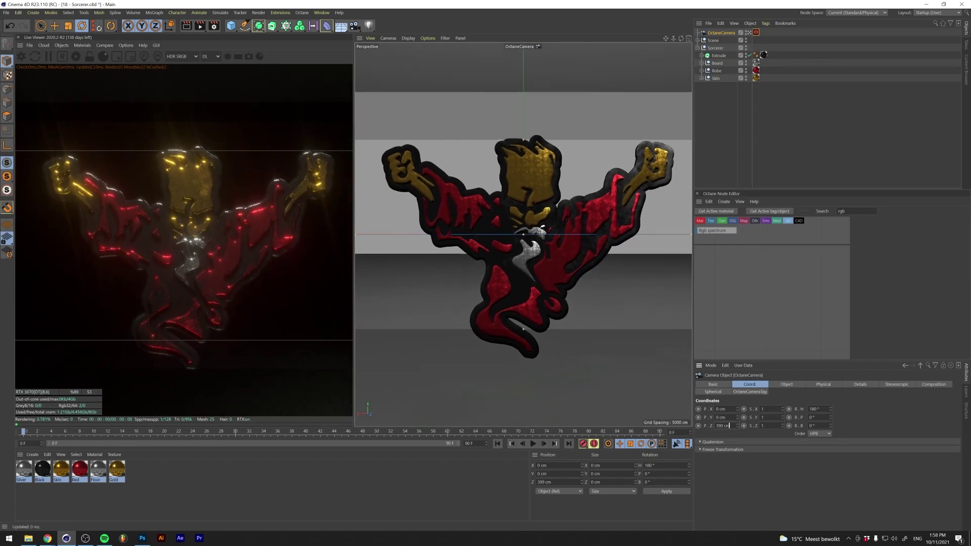
click(43, 469)
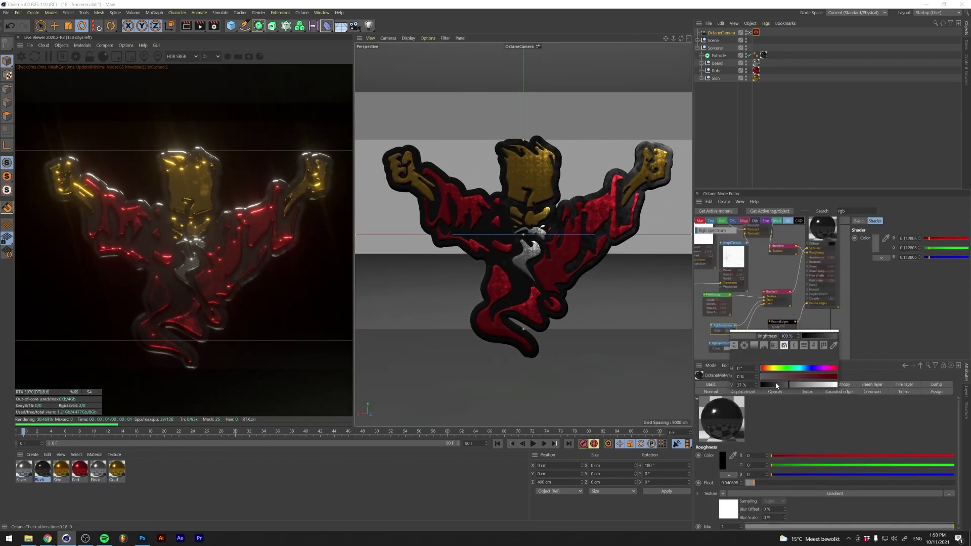
click(820, 238)
click(824, 323)
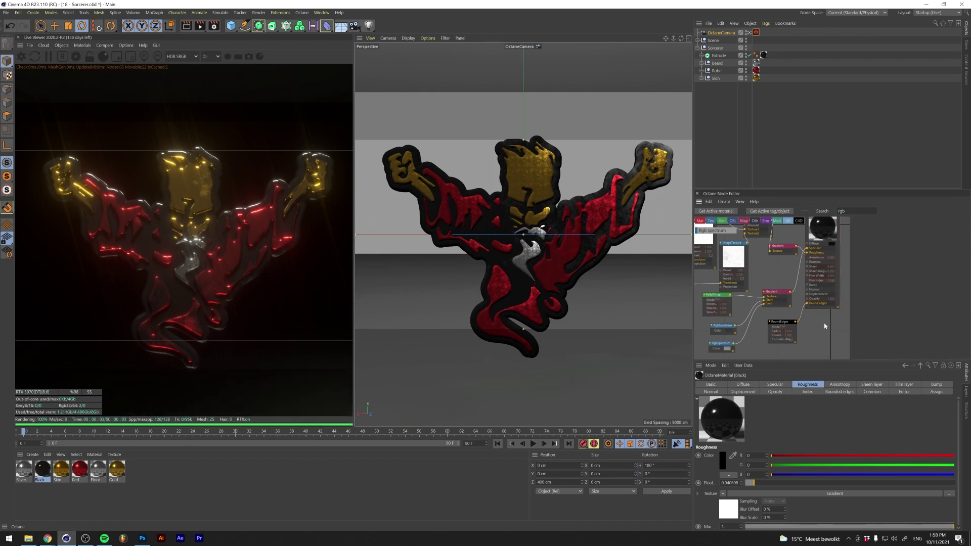
click(742, 385)
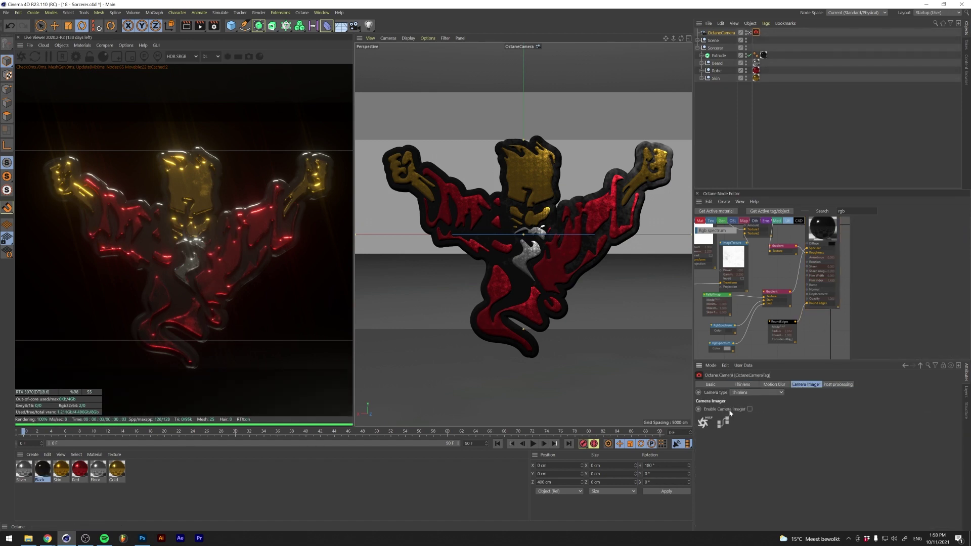
Set aperture to 100 cm, disable auto focus, and try focal depths of 400, 380 and 395 cm.
drag(859, 459, 830, 469)
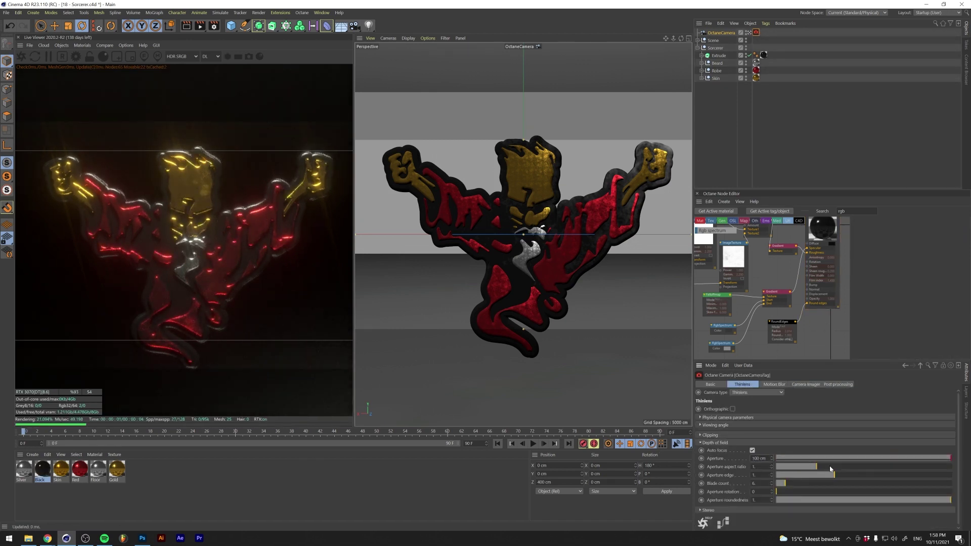
click(753, 450)
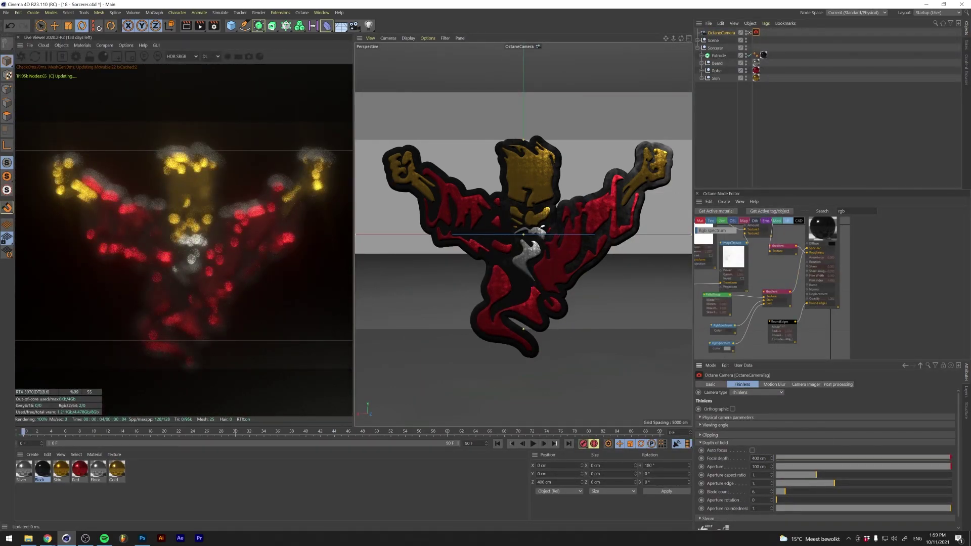
text(400)
key(Return)
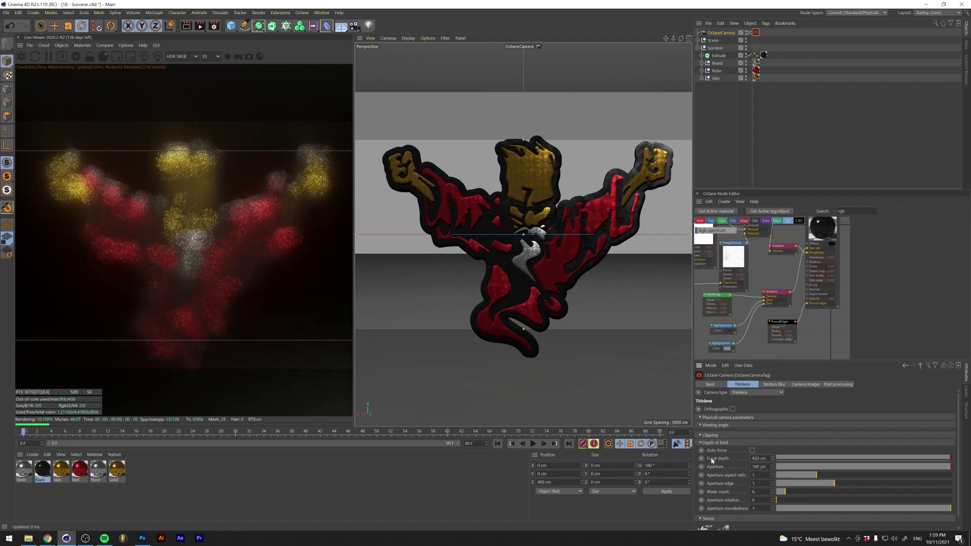
text(380)
key(Return)
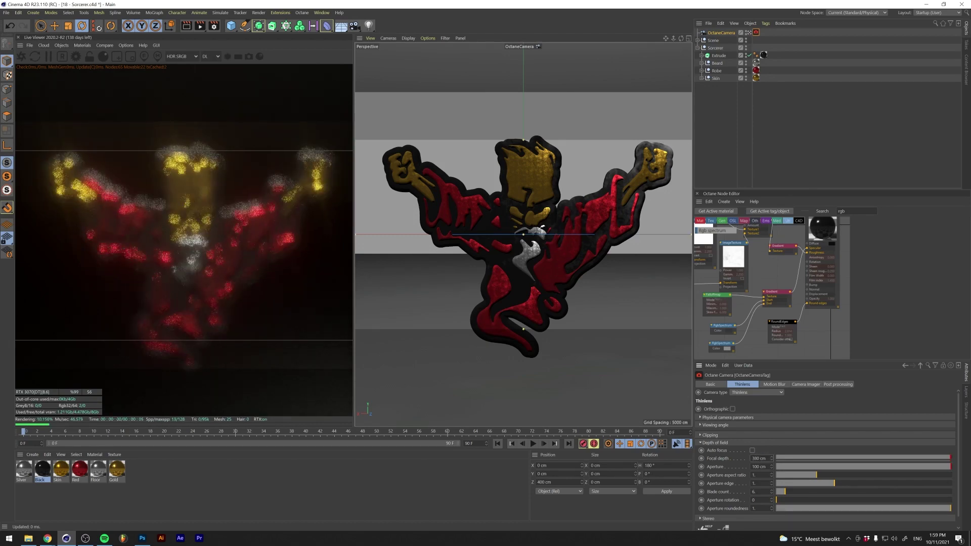
text(95)
key(Return)
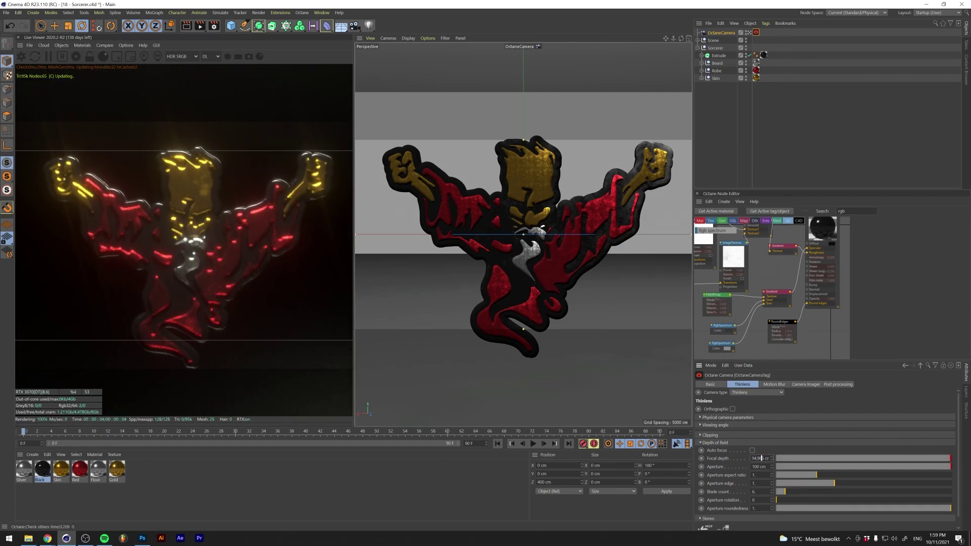
Try a 490 cm focal depth, then re-enable auto focus and select the Sorcerer null.
text(490)
key(Tab)
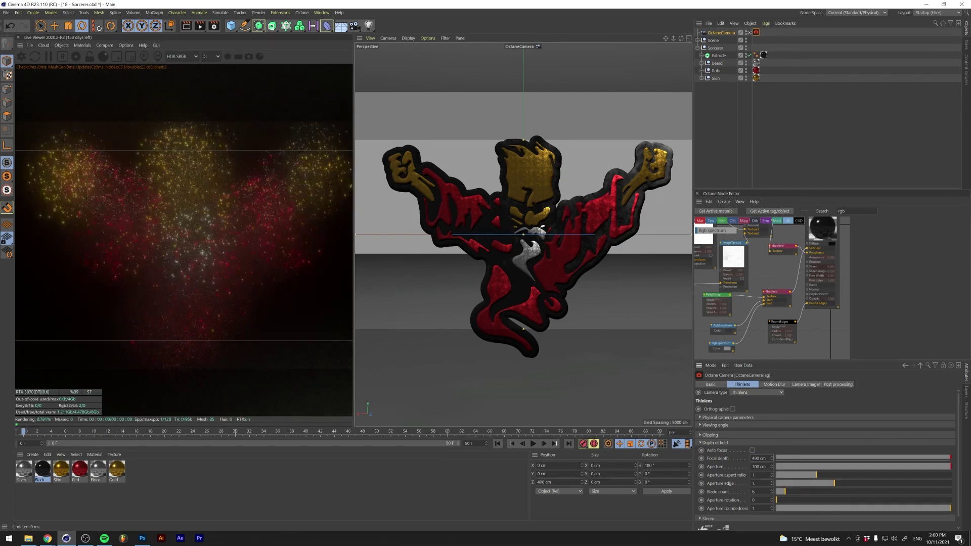
click(752, 451)
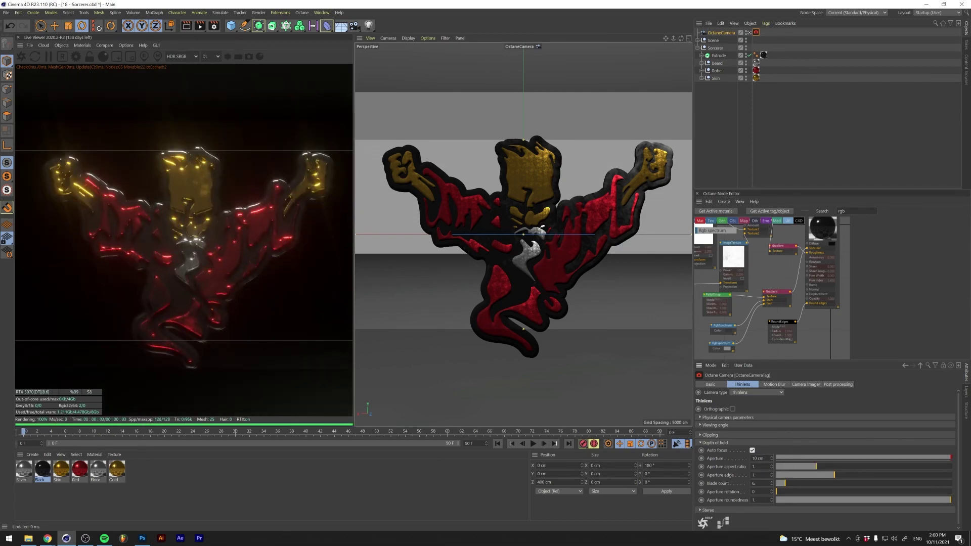
click(701, 48)
Set the animation end frame to 239, play the rotation, and inspect the Beard group.
double_click(470, 444)
text(239)
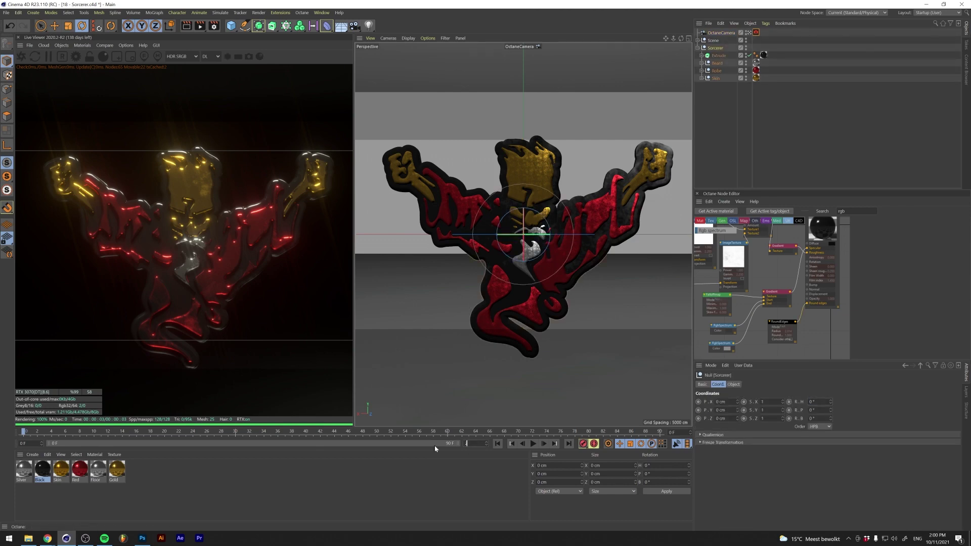
key(Return)
right_click(797, 402)
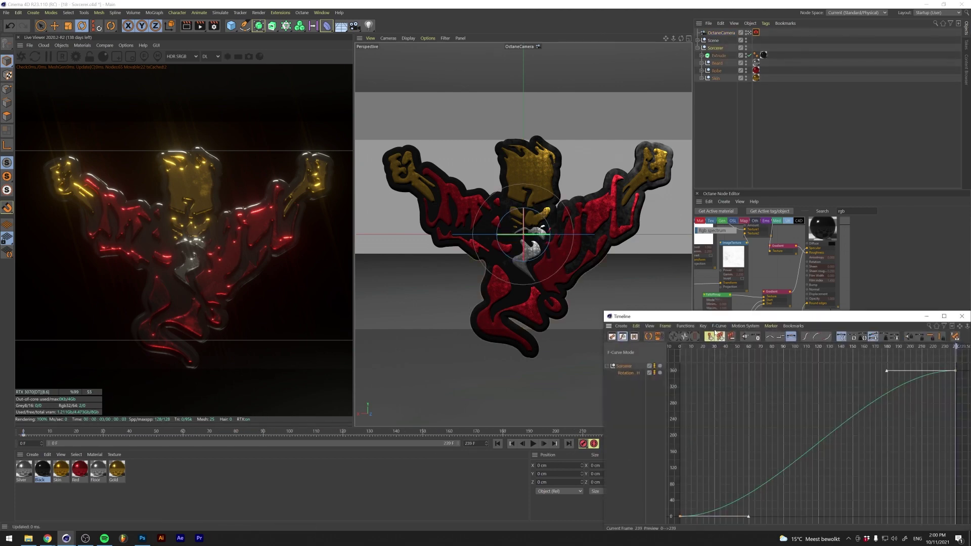
click(534, 444)
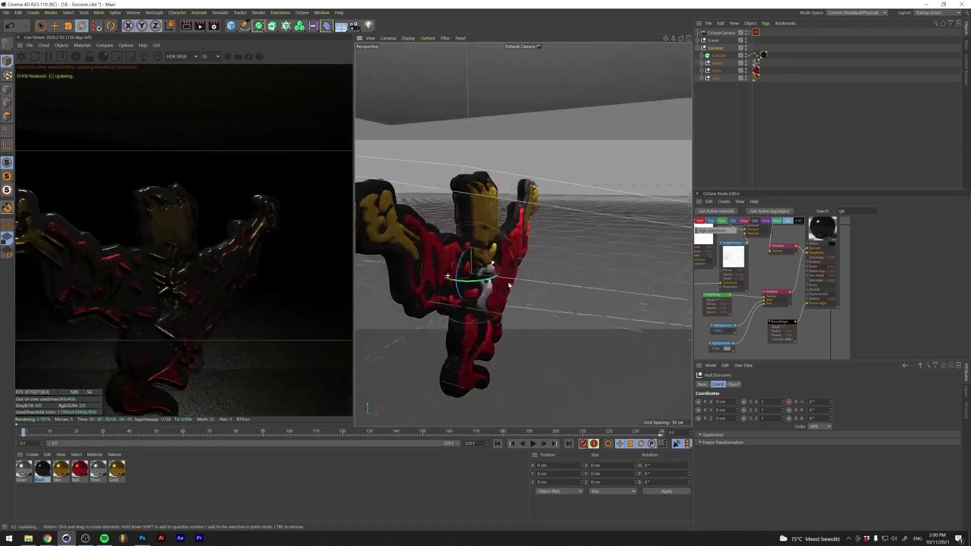
click(717, 63)
alt+drag(430, 253, 397, 256)
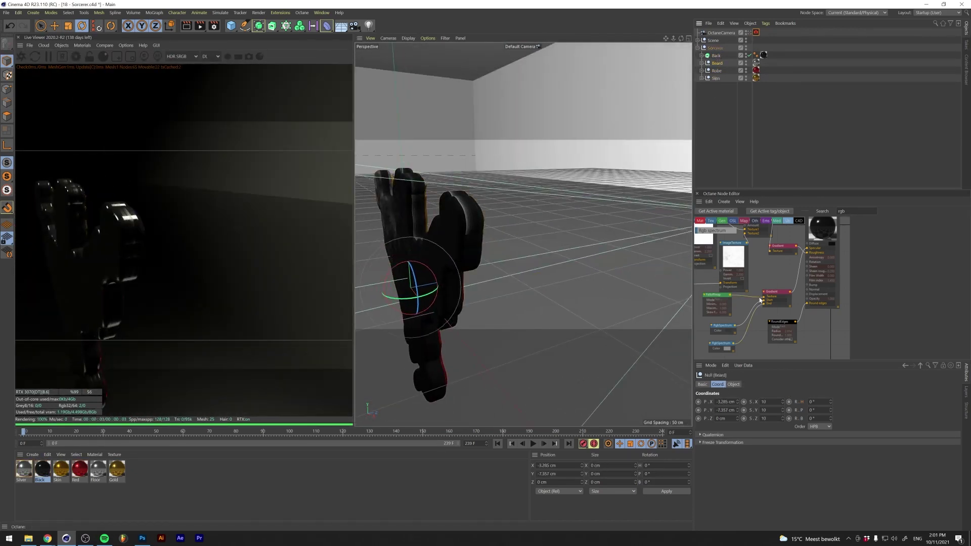
Give the selected Beard, Robe and Skin extrude pieces a P.Z of -0.25 cm, then play the animation.
click(701, 63)
shift+click(725, 78)
click(769, 410)
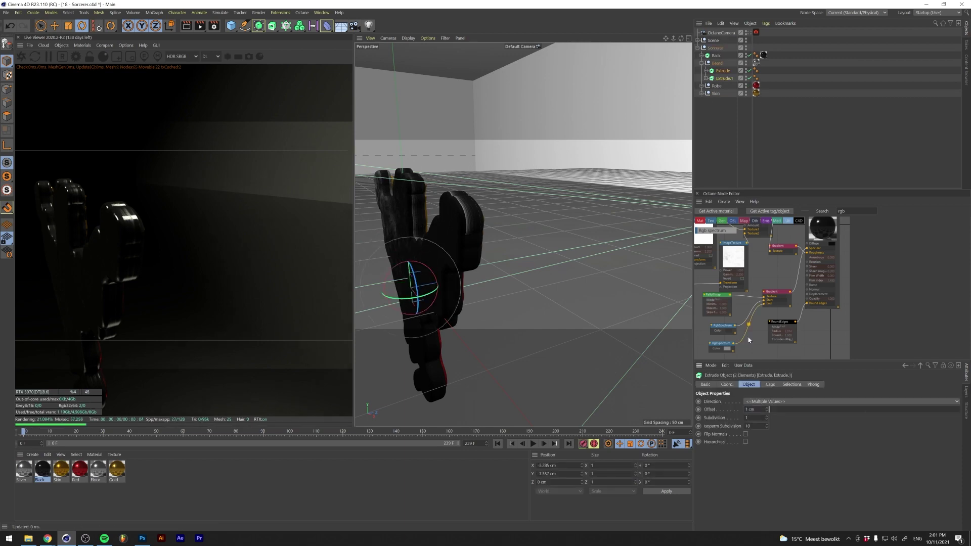
click(726, 384)
alt+drag(420, 284, 505, 273)
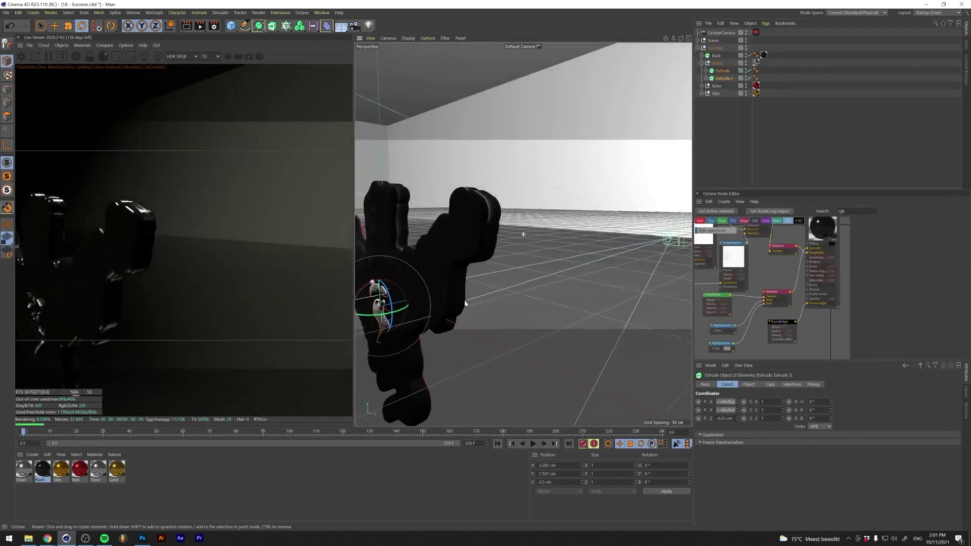
click(702, 63)
scroll(716, 183, down, 1)
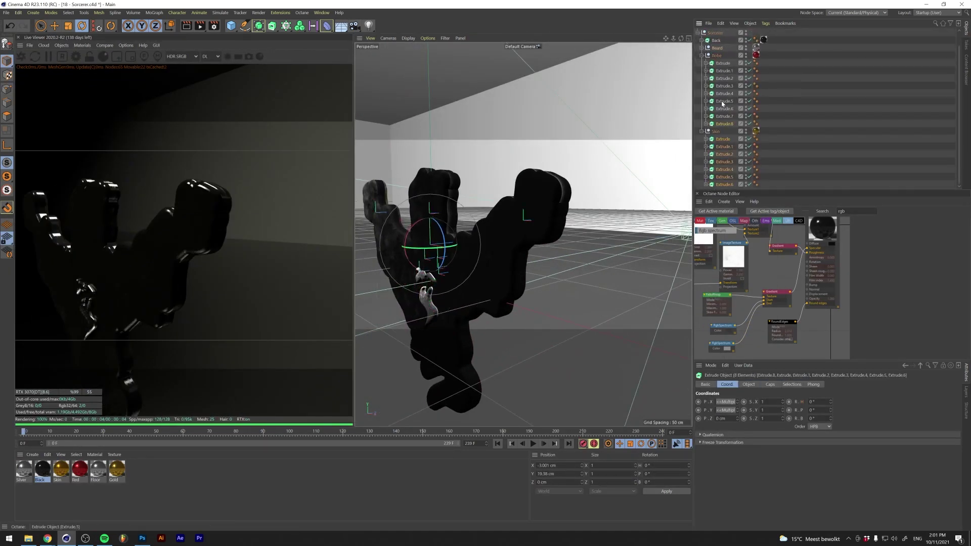
click(726, 418)
text(-0.25)
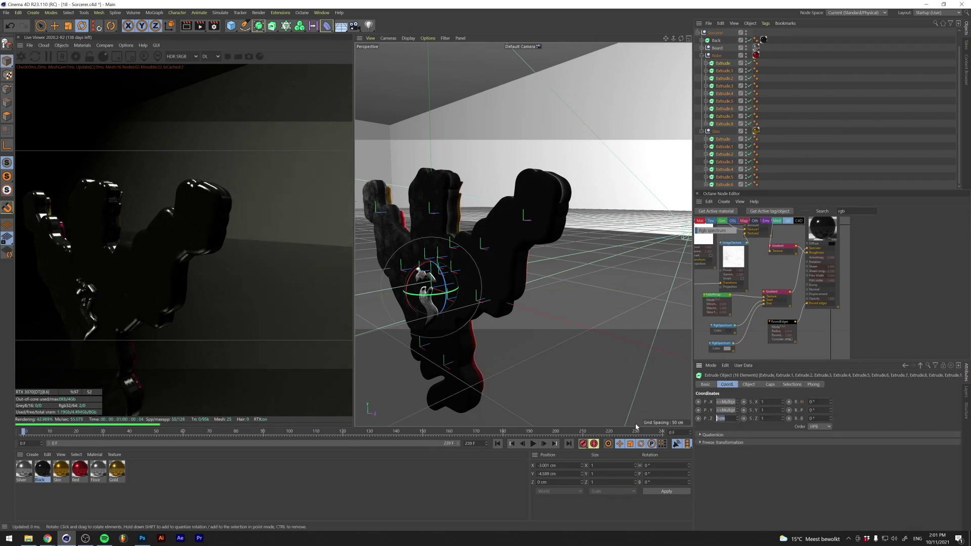
key(Return)
click(533, 444)
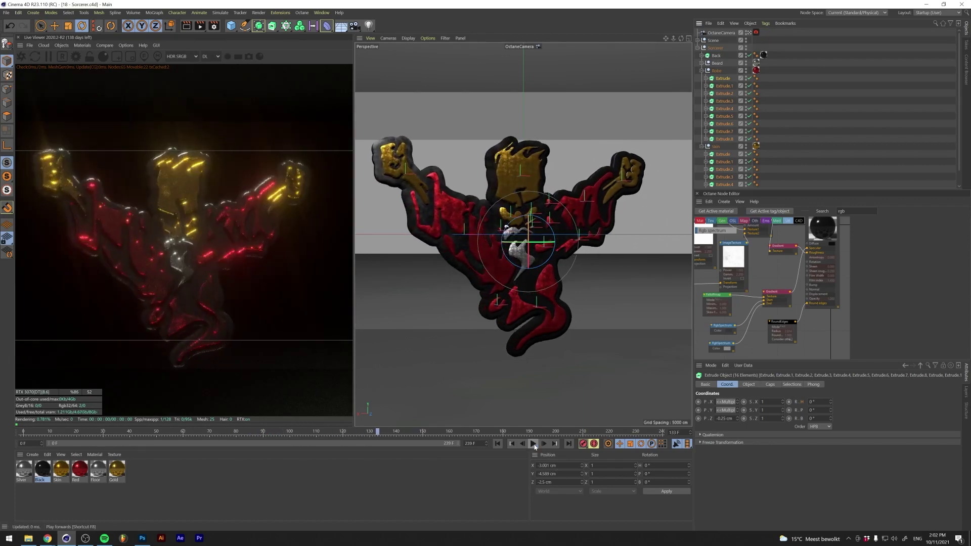
Raise the power of the three Octane lights and increase the camera's bloom cutoff.
click(533, 444)
click(752, 32)
click(759, 63)
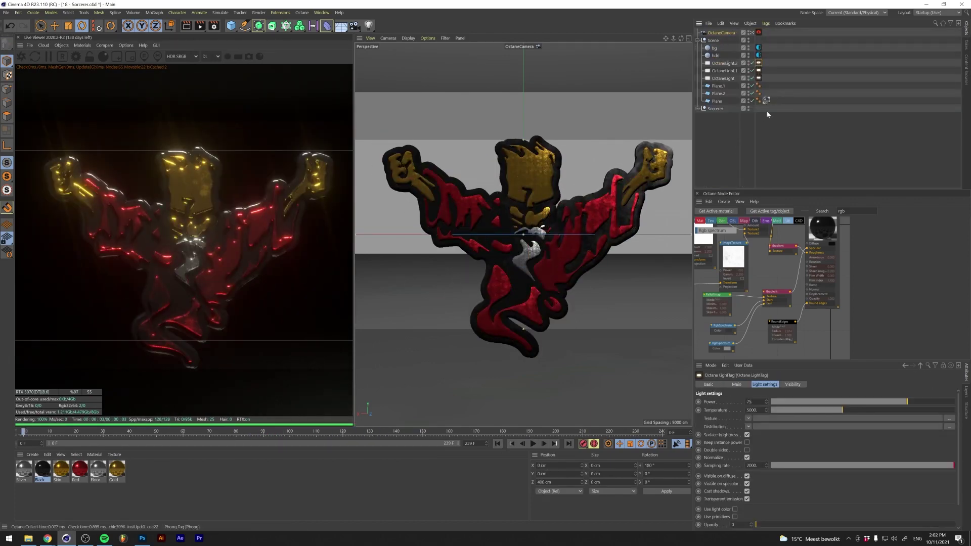
drag(766, 402, 766, 371)
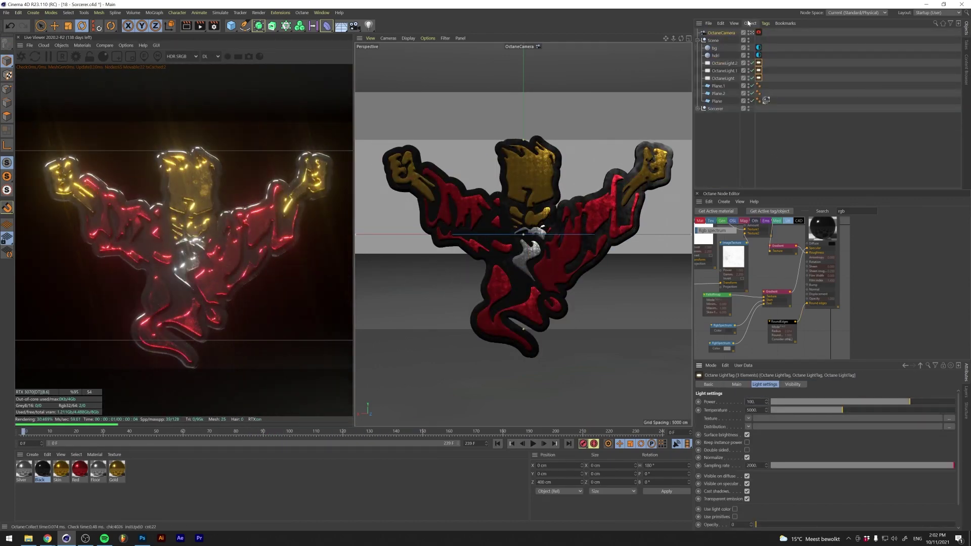
click(759, 32)
drag(766, 427, 777, 427)
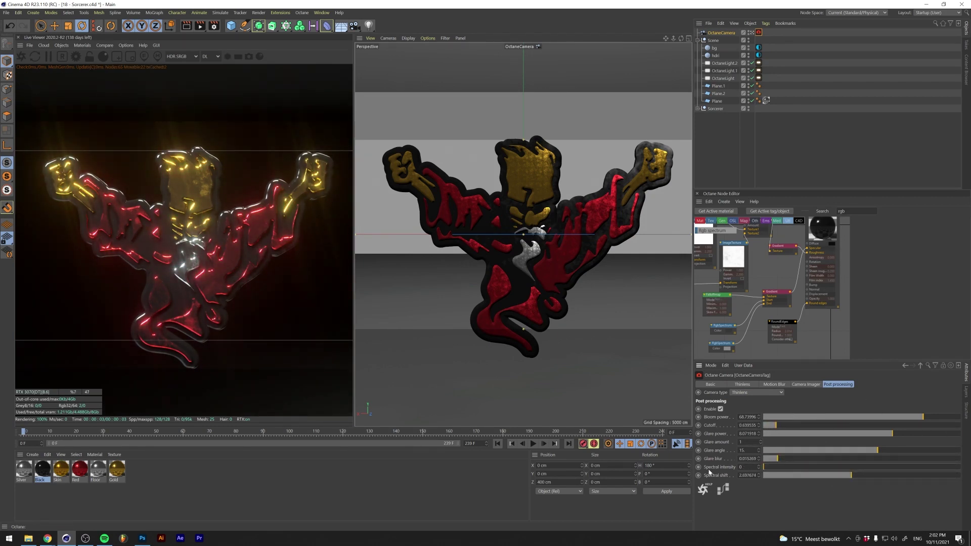
click(758, 86)
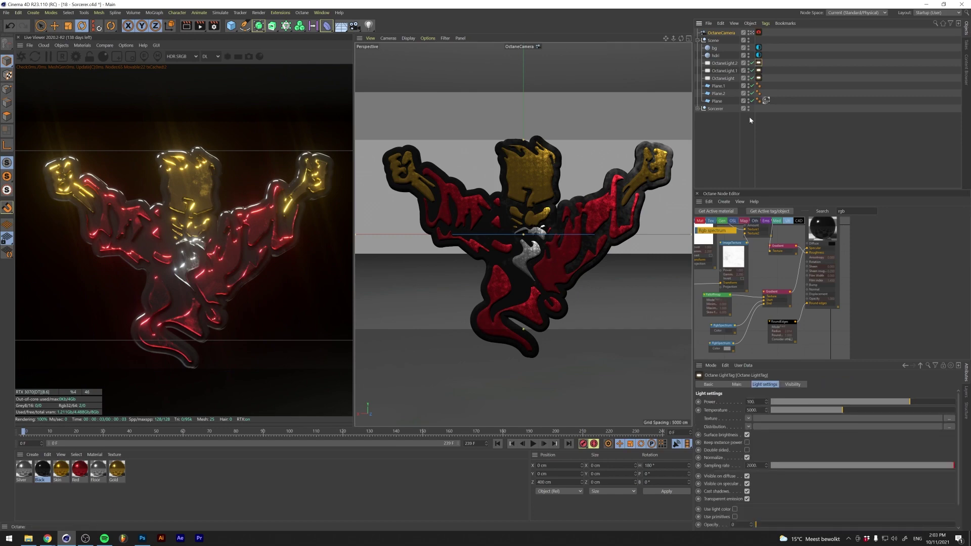
Group the three lights under a null, rotate it, and make the rotation keyframes linear.
key(alt+g)
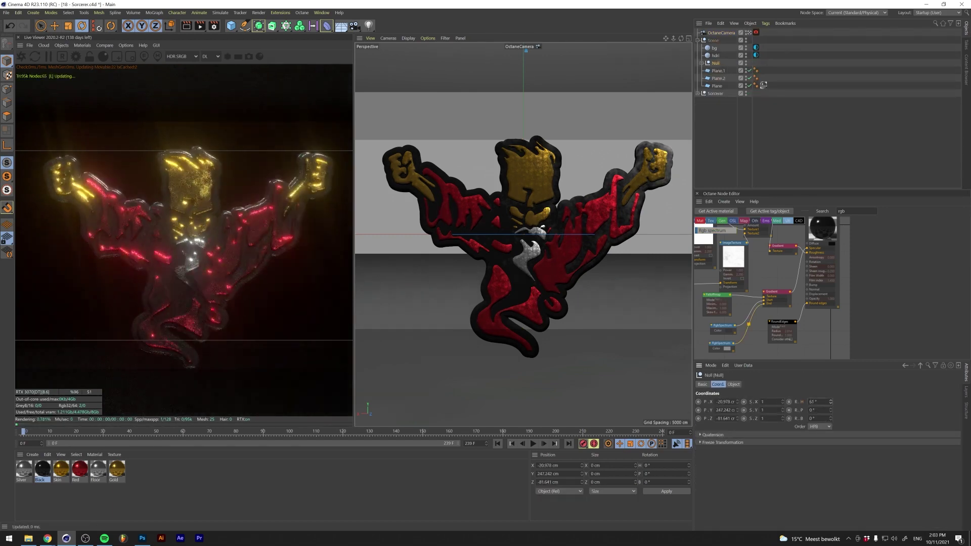
drag(831, 401, 762, 427)
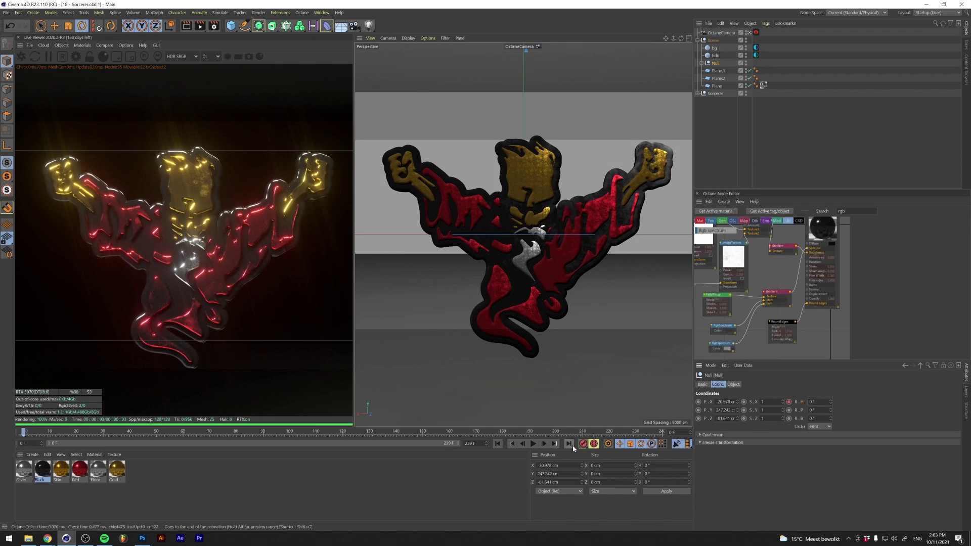
right_click(802, 401)
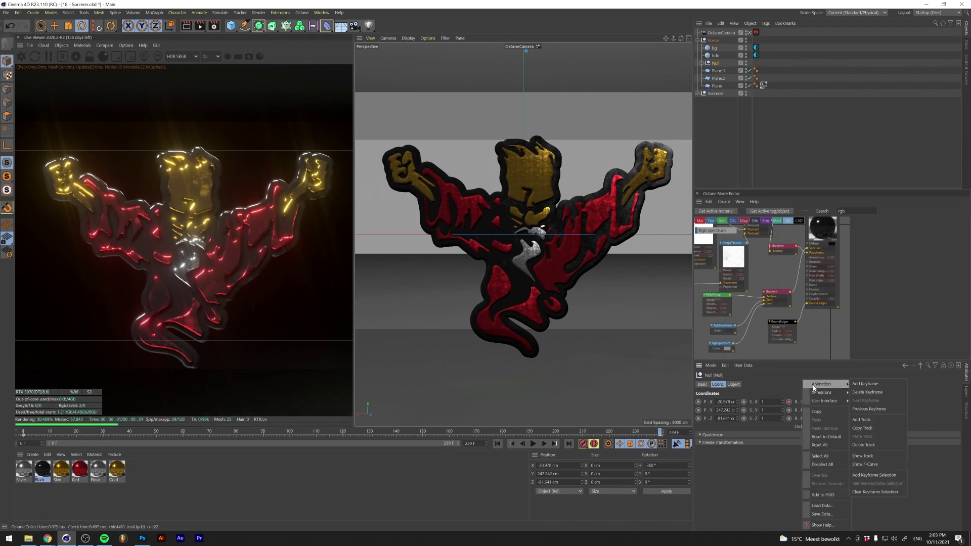
click(533, 444)
key(shift+f)
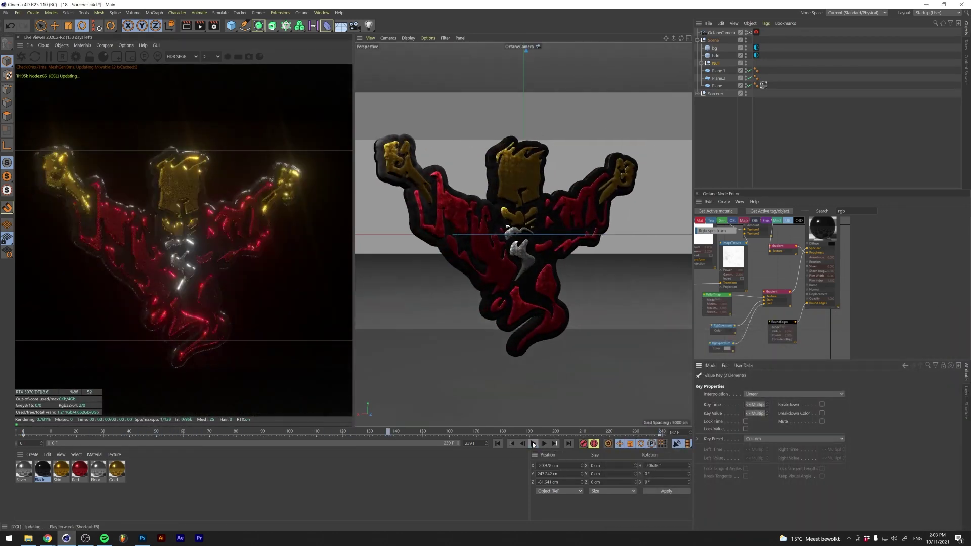